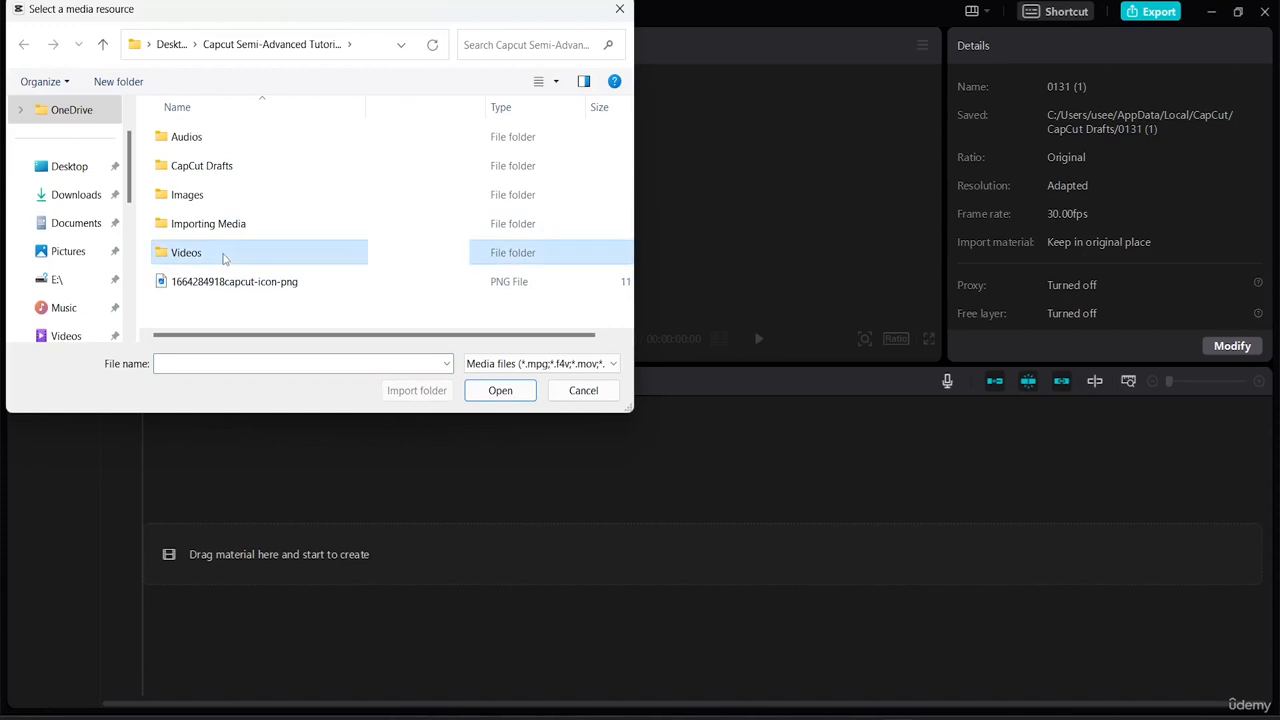
# - Import the Pexels clips 19696936, 19329325 and 19843219 from the tutorial resources' Videos folder
pyautogui.doubleClick(223, 260)
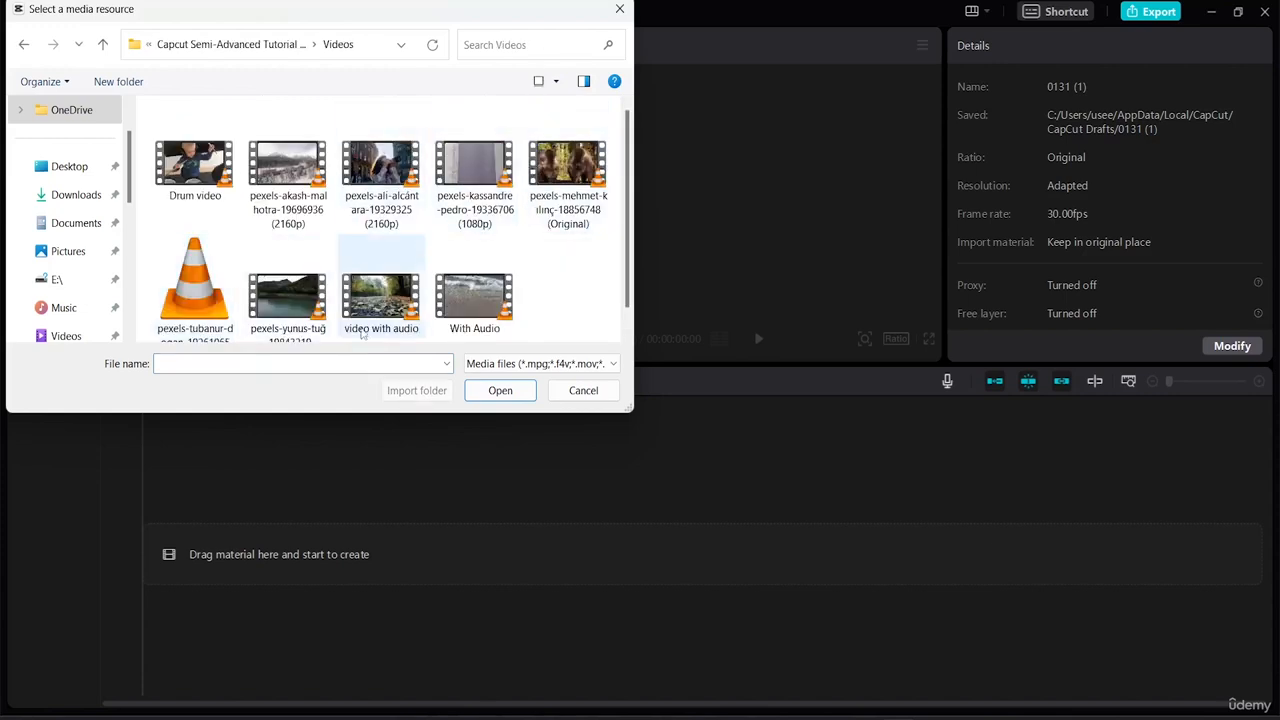
pyautogui.click(404, 231)
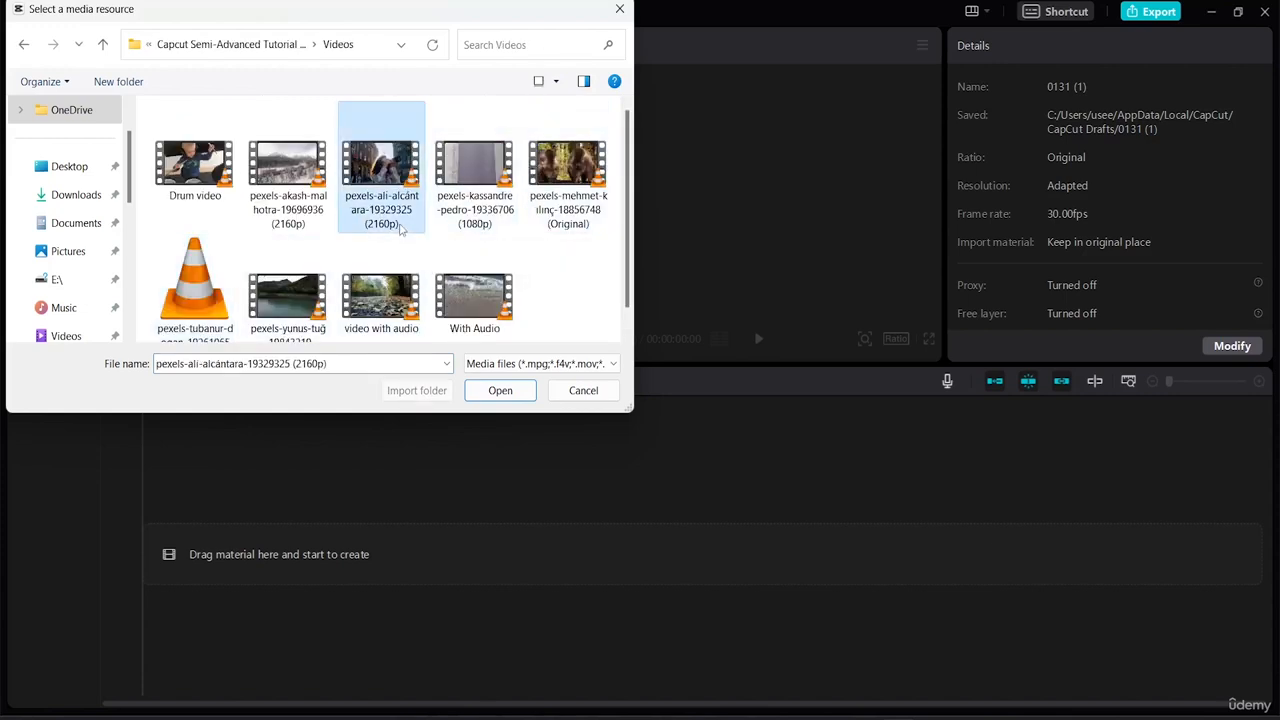
pyautogui.keyDown('ctrl'); pyautogui.click(295, 227); pyautogui.keyUp('ctrl')
pyautogui.keyDown('ctrl'); pyautogui.click(303, 325); pyautogui.keyUp('ctrl')
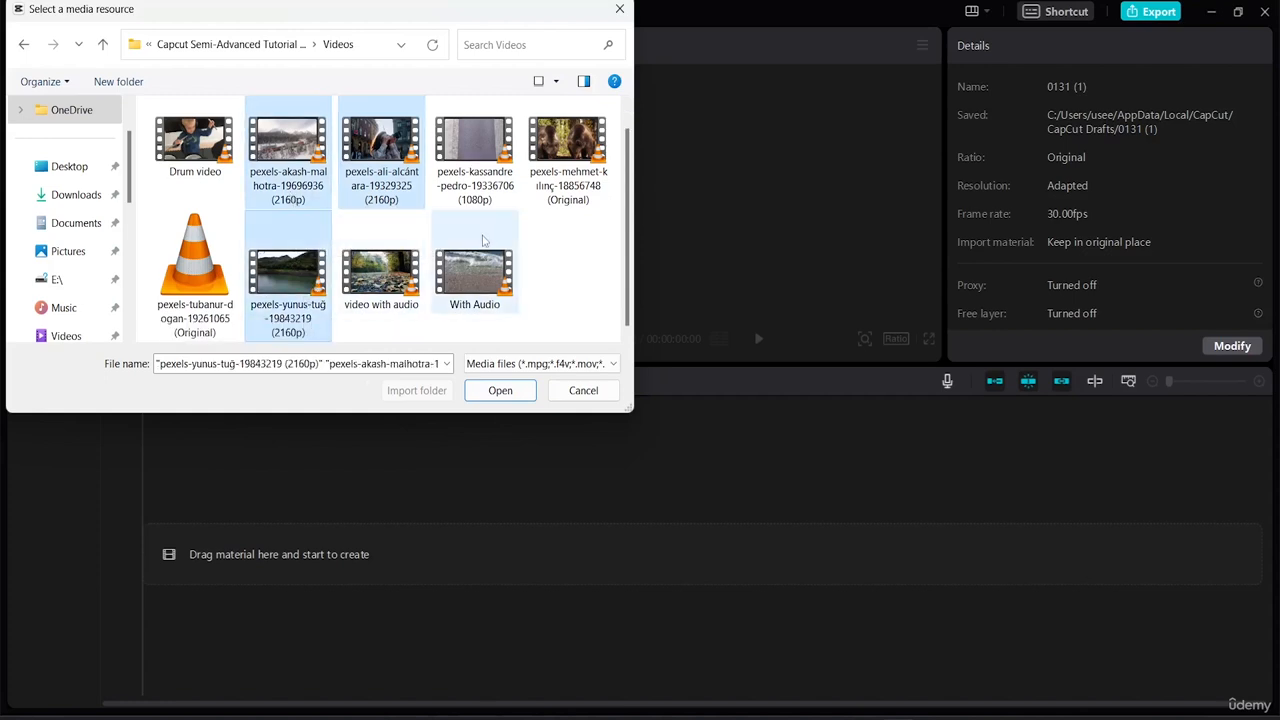
pyautogui.click(505, 390)
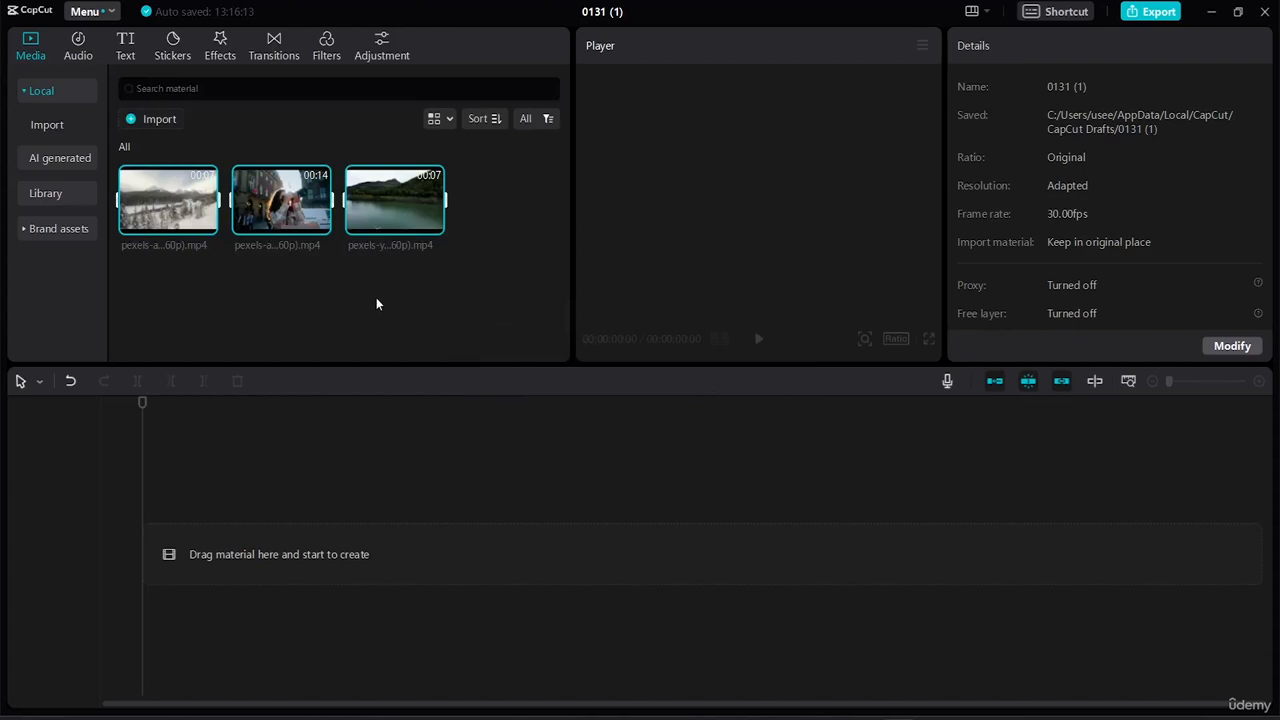
# - Create a new folder in the media library and move all three imported clips into it
pyautogui.rightClick(213, 309)
pyautogui.click(239, 325)
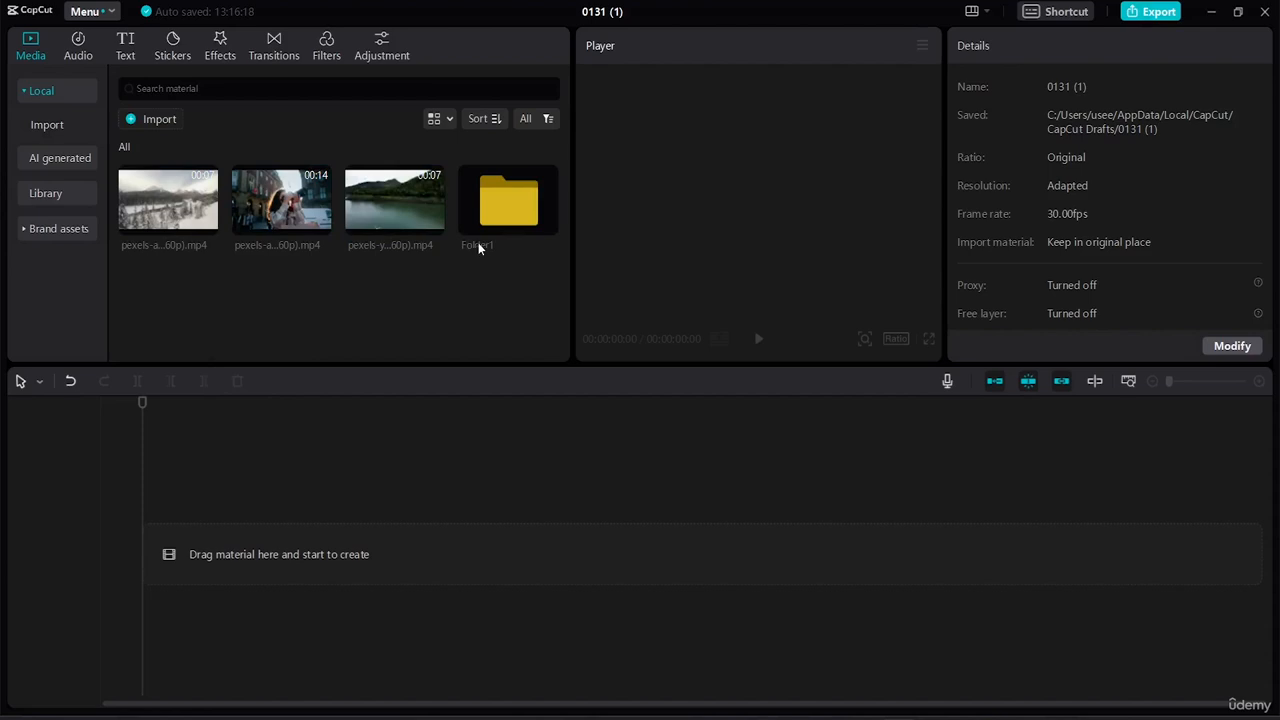
pyautogui.moveTo(424, 263); pyautogui.dragTo(180, 148)
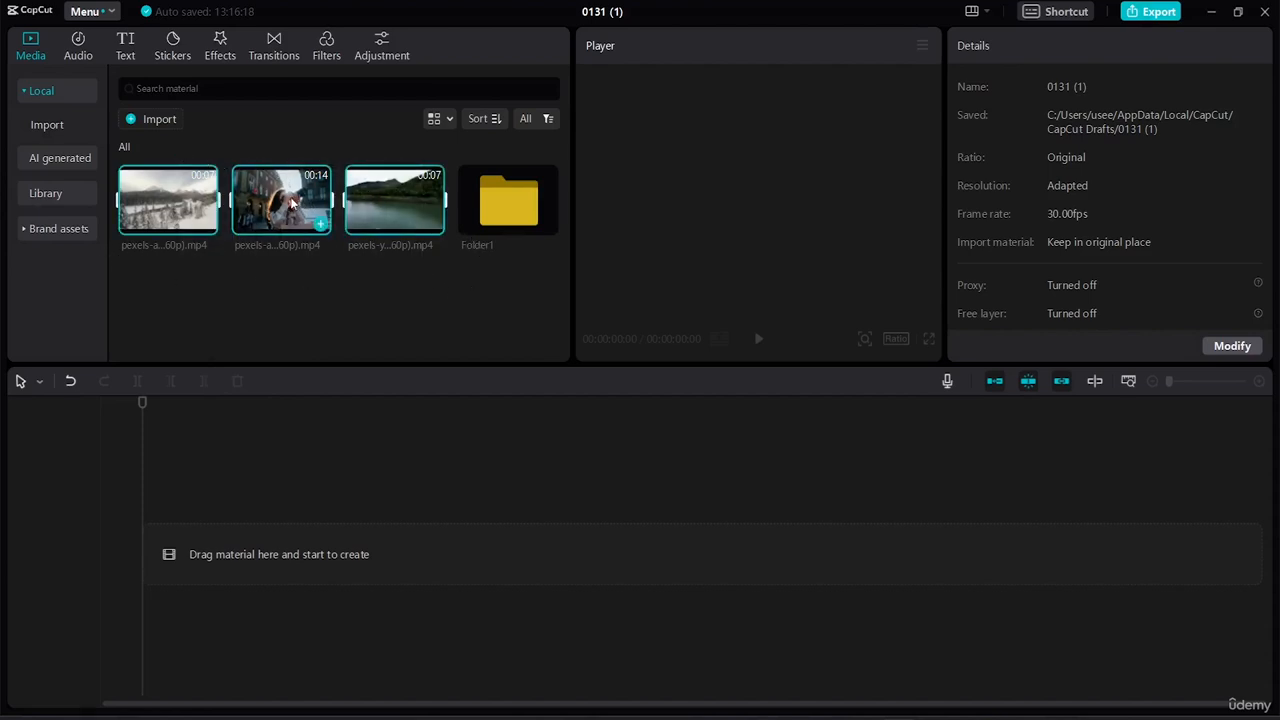
pyautogui.moveTo(295, 203); pyautogui.dragTo(476, 200)
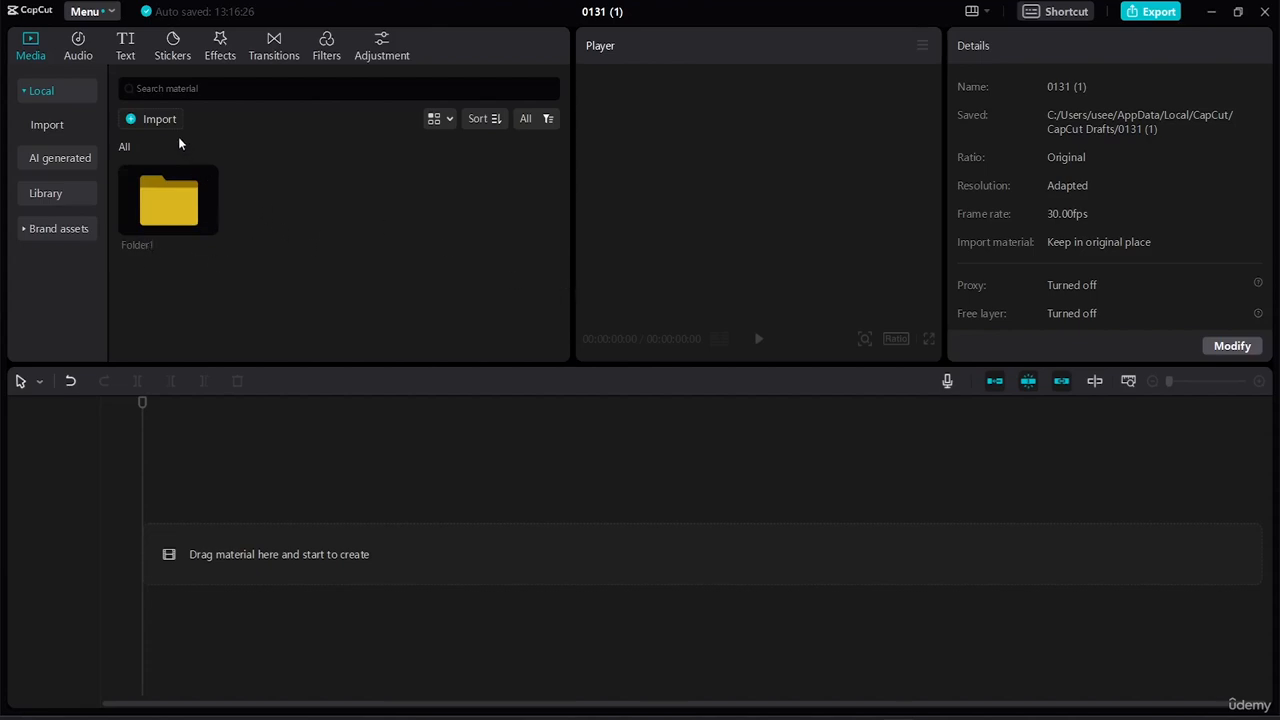
# - Import AI Voice, better-day-186374 and coverless-book-186307 from the Audios folder in the tutorial resources on the Desktop
pyautogui.click(158, 119)
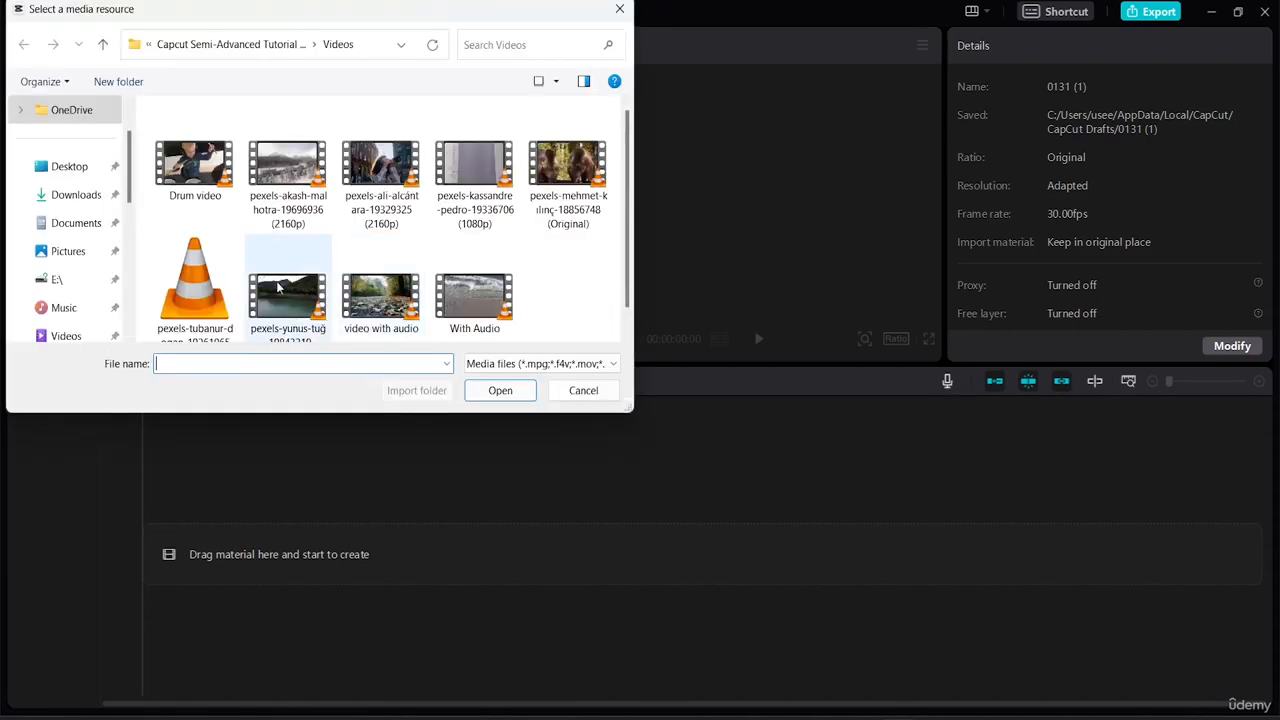
pyautogui.click(80, 168)
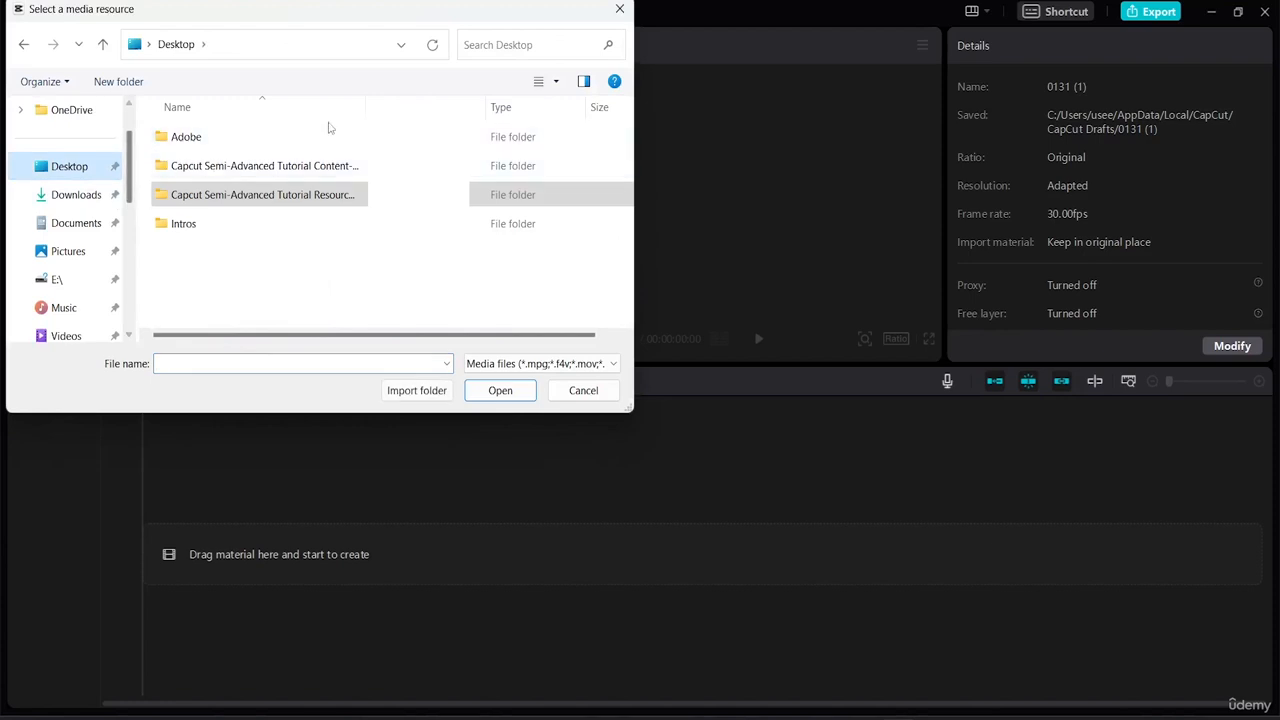
pyautogui.click(279, 196)
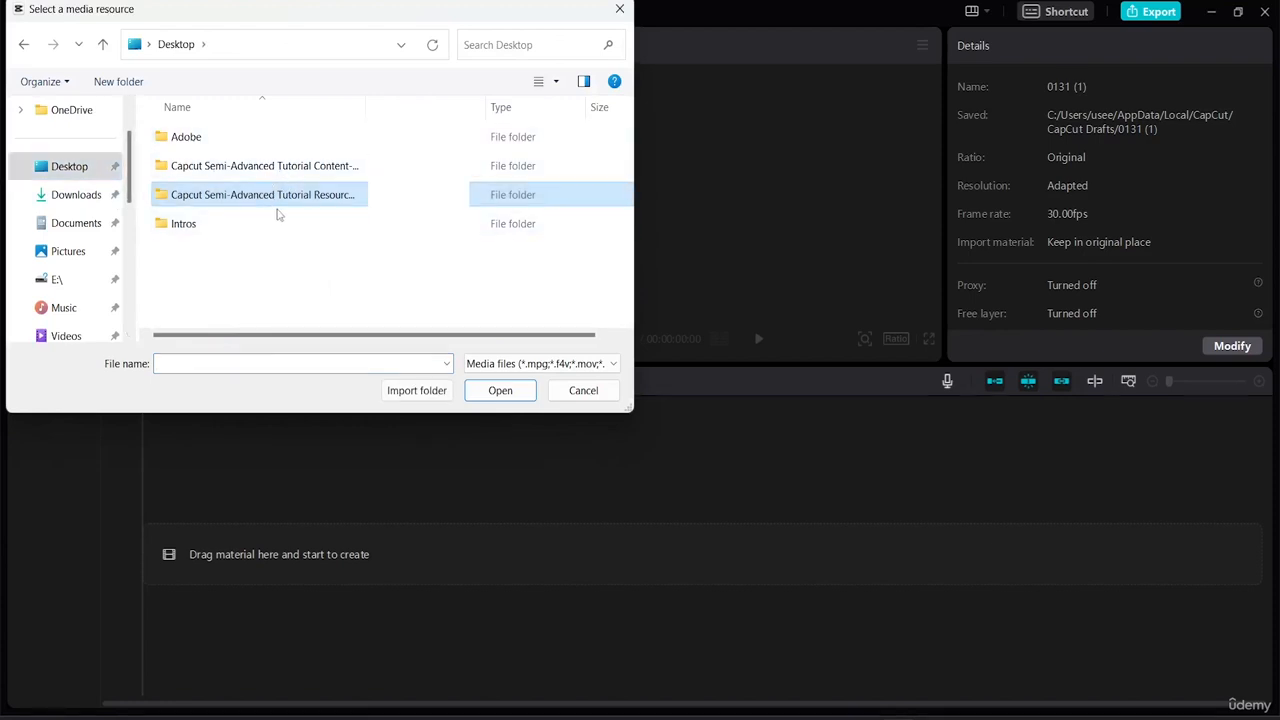
pyautogui.doubleClick(278, 205)
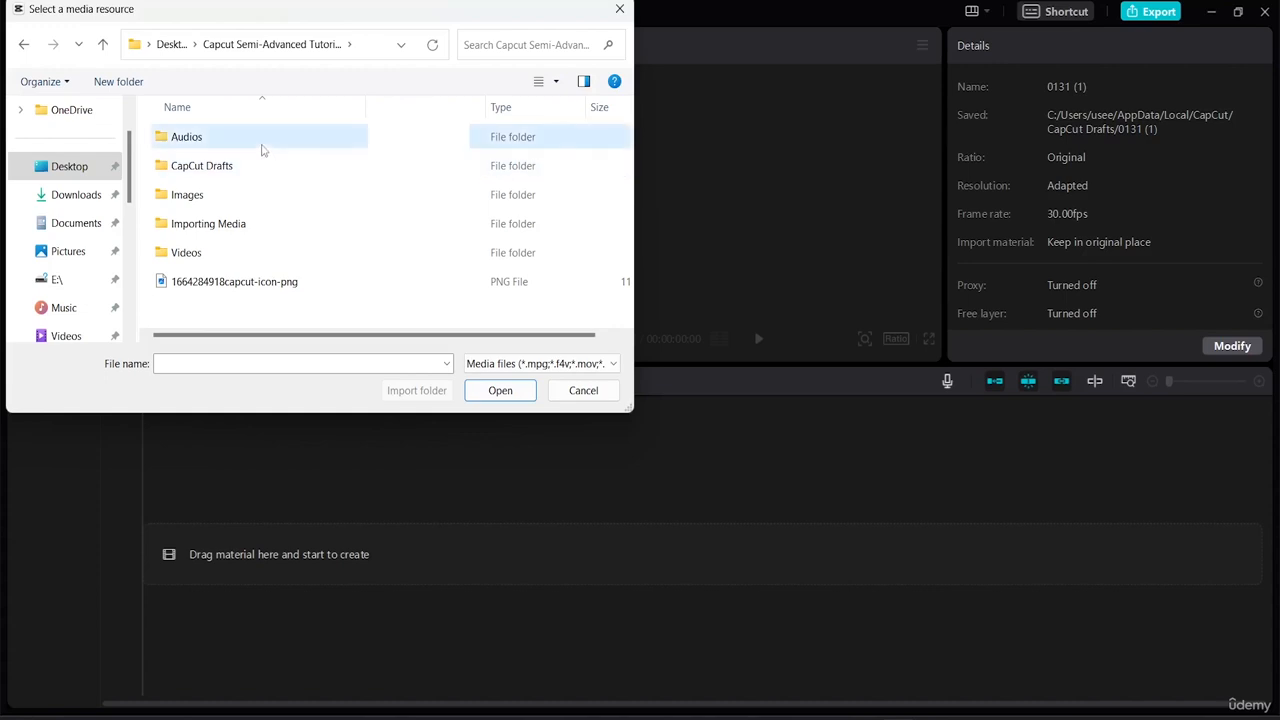
pyautogui.doubleClick(261, 143)
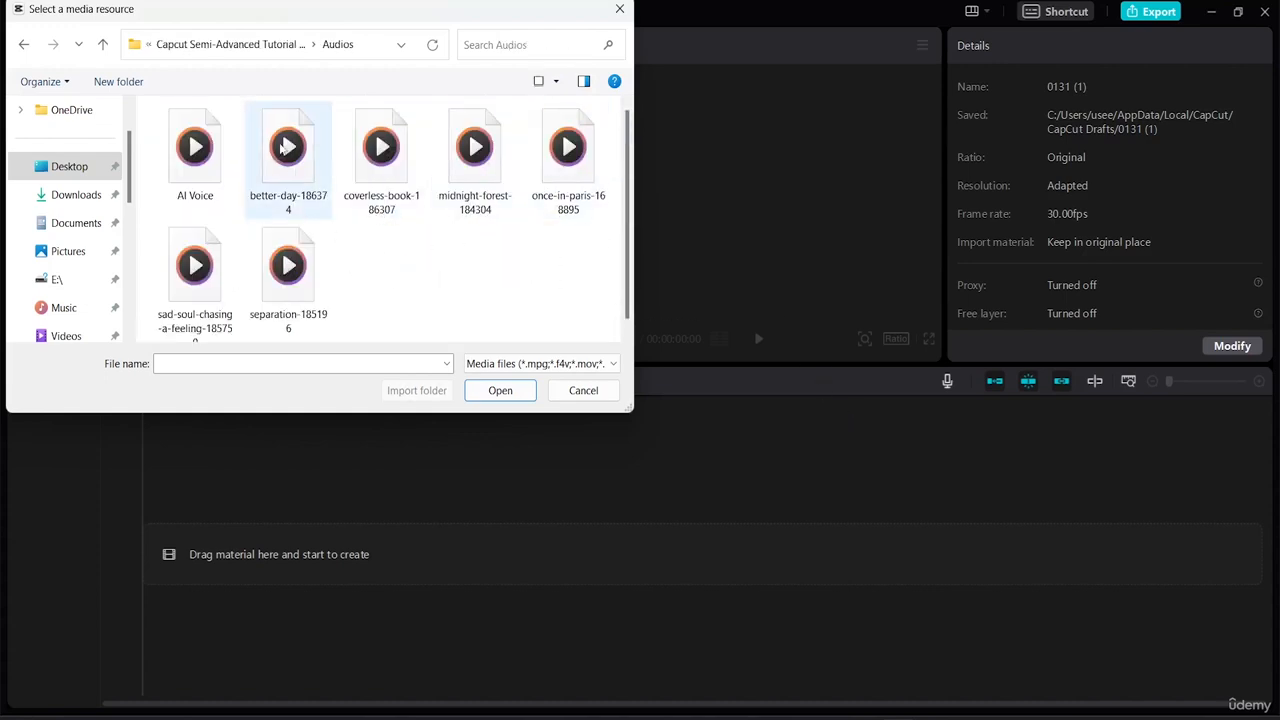
pyautogui.moveTo(139, 100); pyautogui.dragTo(394, 201)
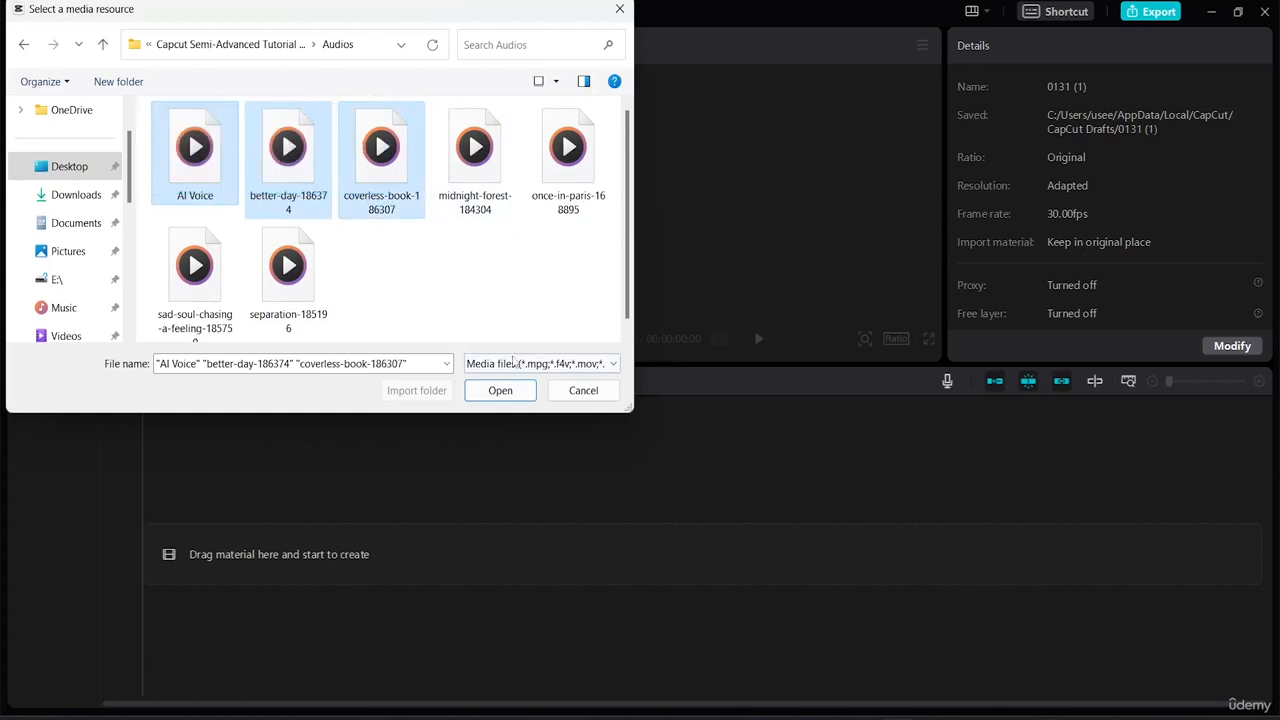
pyautogui.click(511, 392)
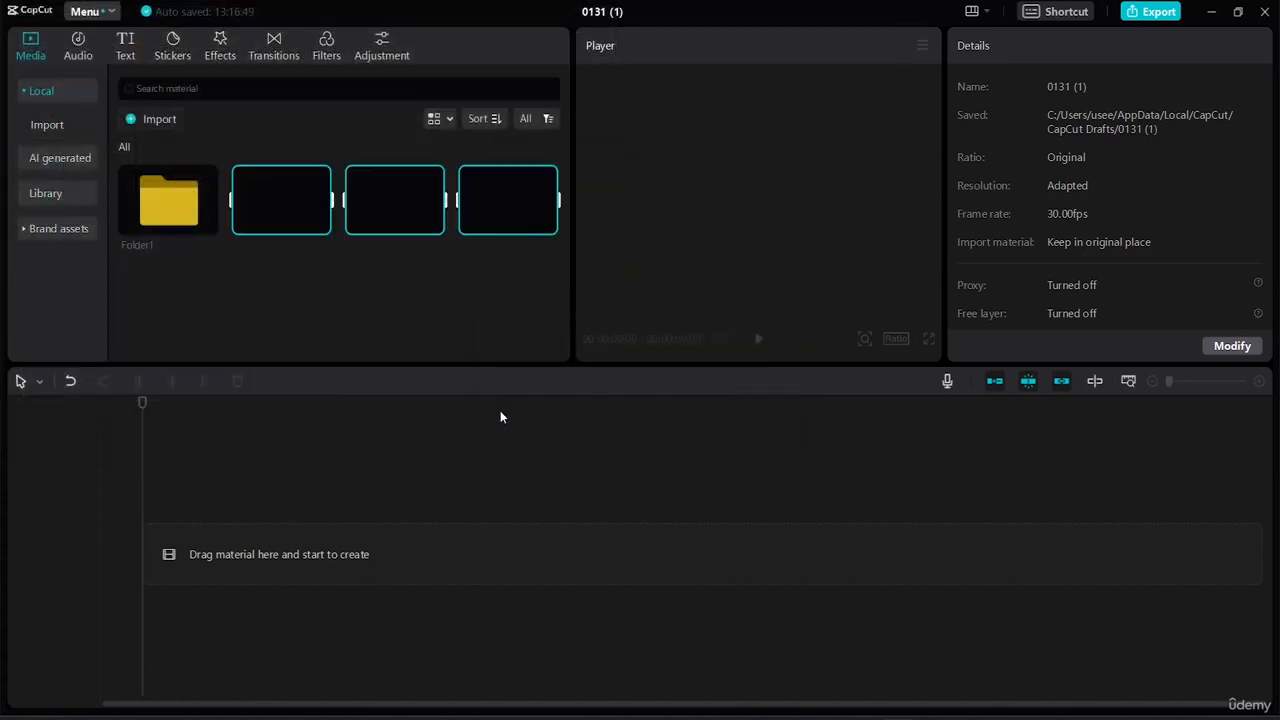
# - Create a second media folder and move the better-day and coverless-book tracks into it
pyautogui.rightClick(277, 296)
pyautogui.click(298, 301)
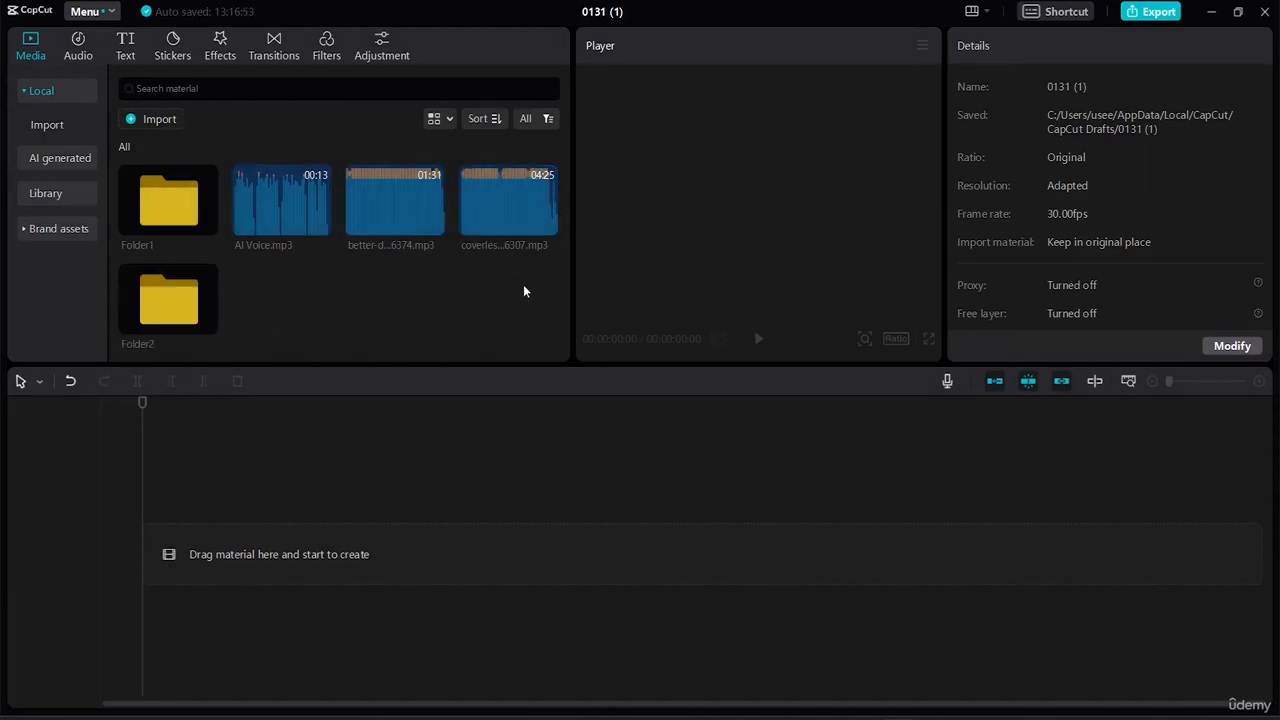
pyautogui.moveTo(544, 276); pyautogui.dragTo(176, 306)
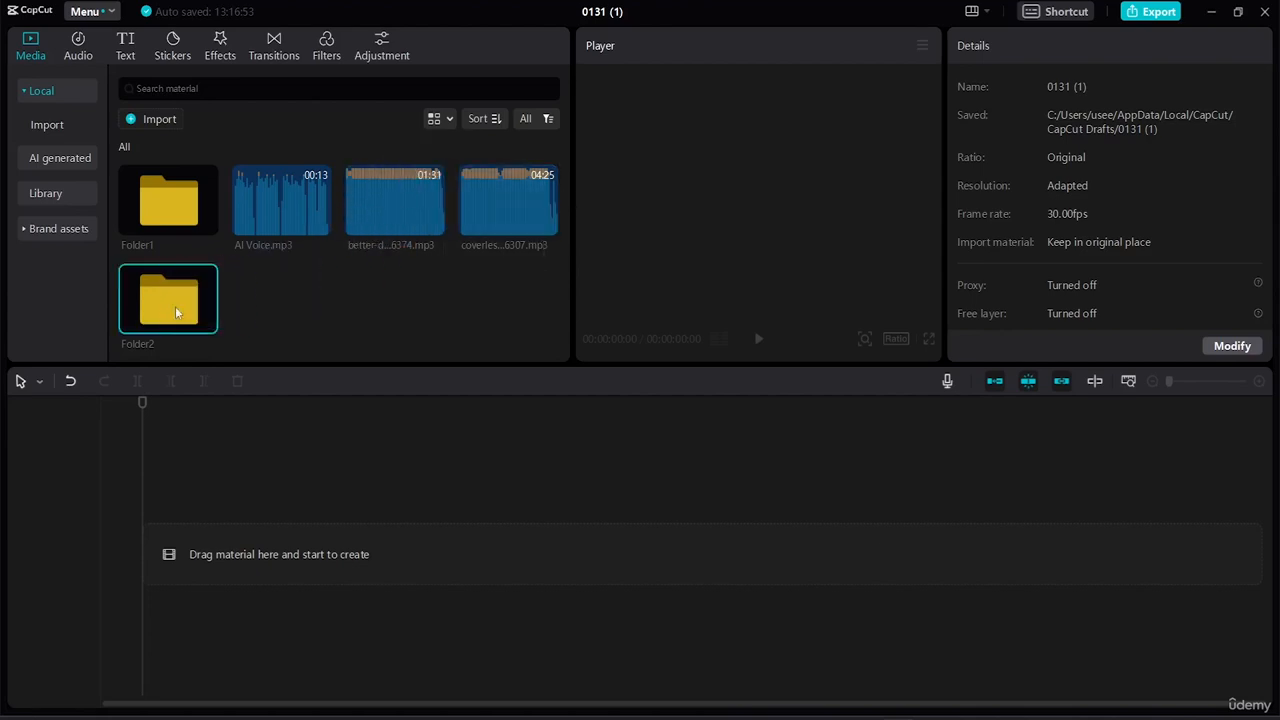
# - Delete AI Voice.mp3 from the media library
pyautogui.rightClick(296, 216)
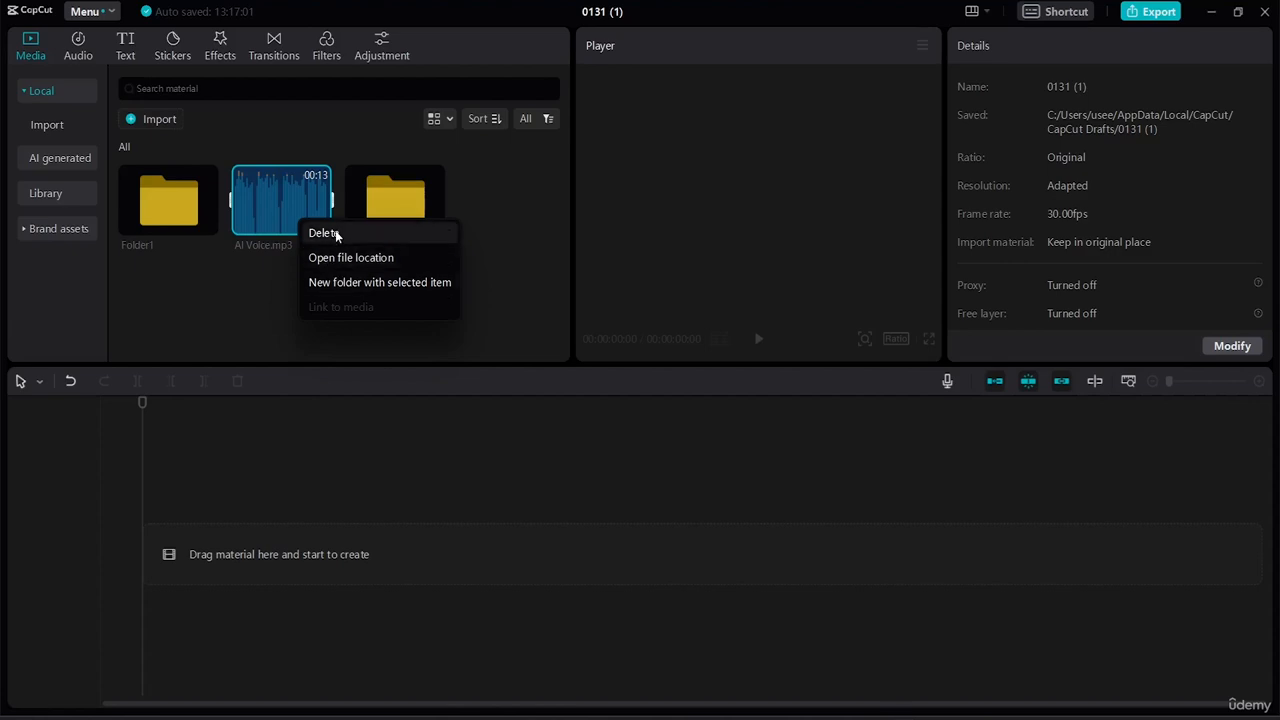
pyautogui.click(335, 232)
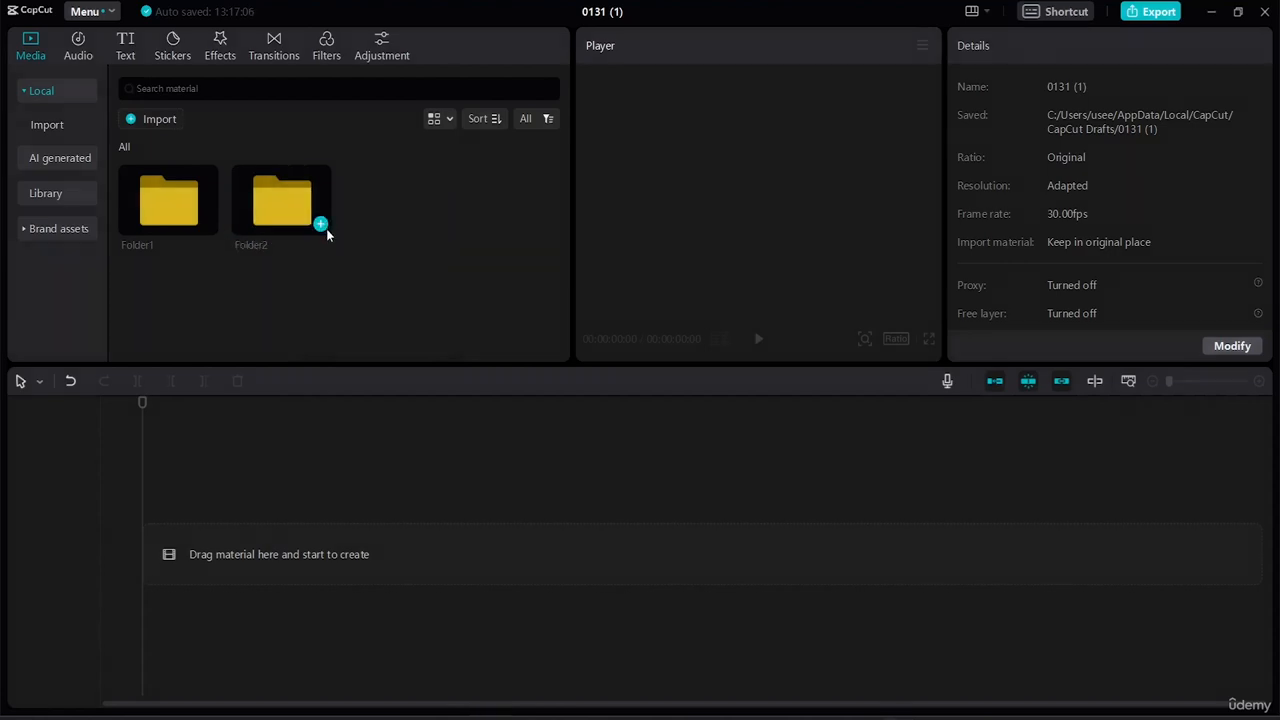
# - Rename Folder1, which holds the imported clips, to "Video"
pyautogui.rightClick(136, 246)
pyautogui.click(177, 214)
pyautogui.rightClick(177, 214)
pyautogui.click(236, 297)
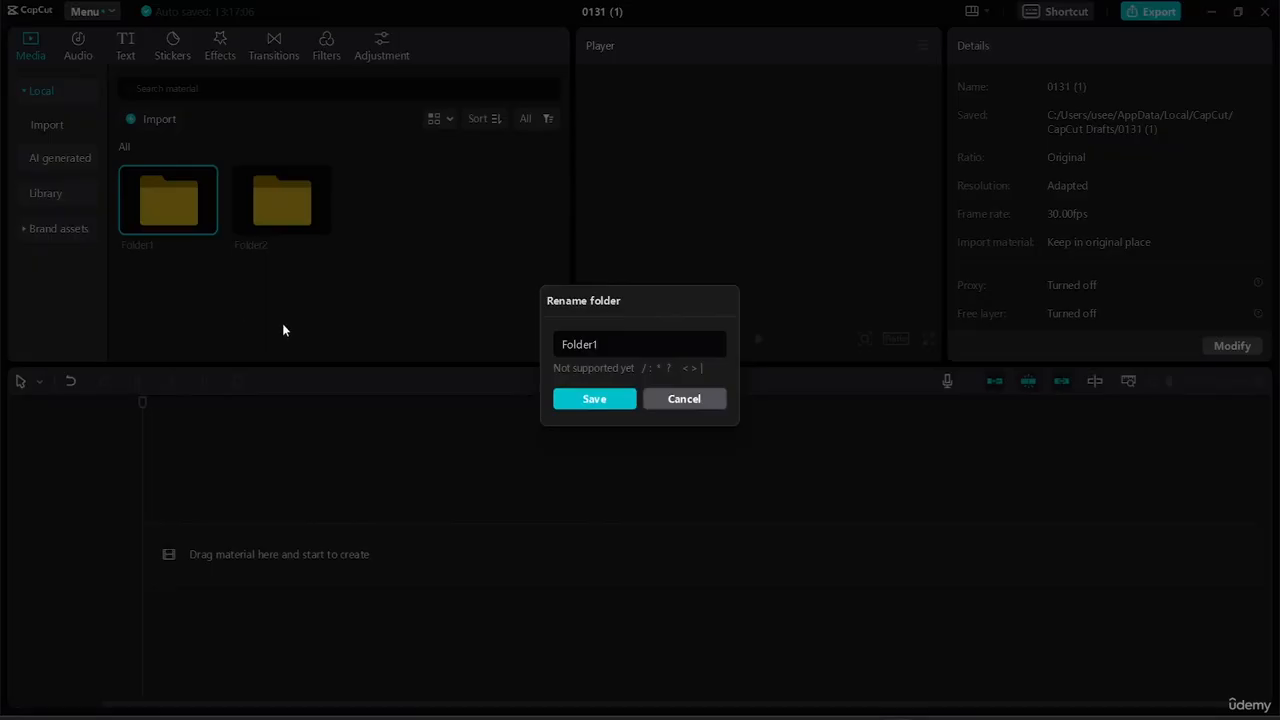
pyautogui.hotkey('ctrl', 'a')
pyautogui.press('BackSpace')
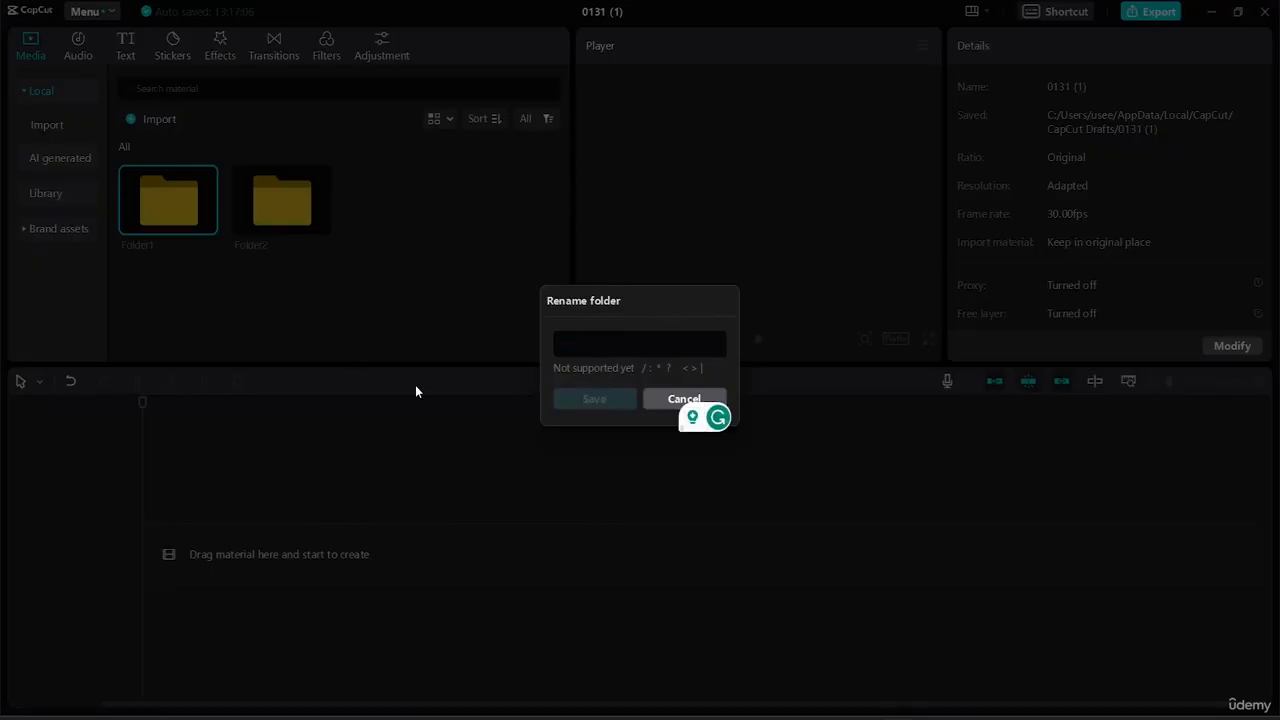
pyautogui.write('Video')
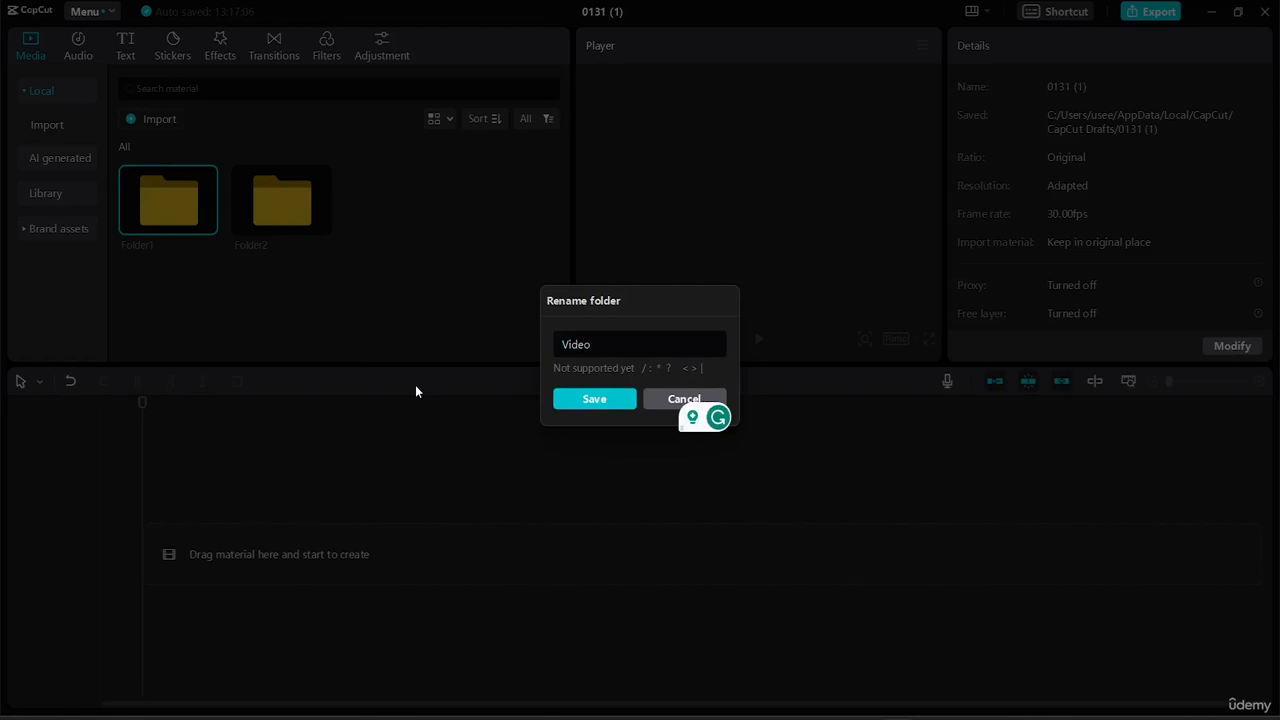
pyautogui.click(591, 401)
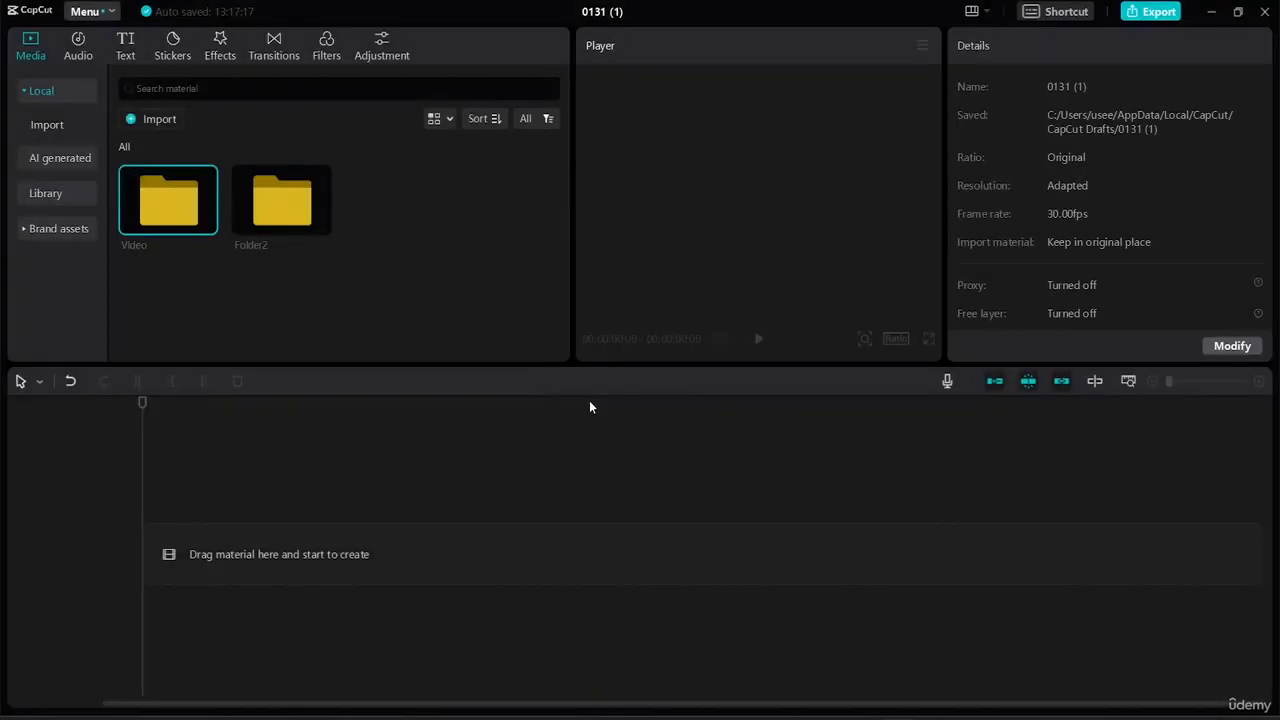
# - Rename Folder2, which holds the music tracks, to "Audio"
pyautogui.rightClick(286, 229)
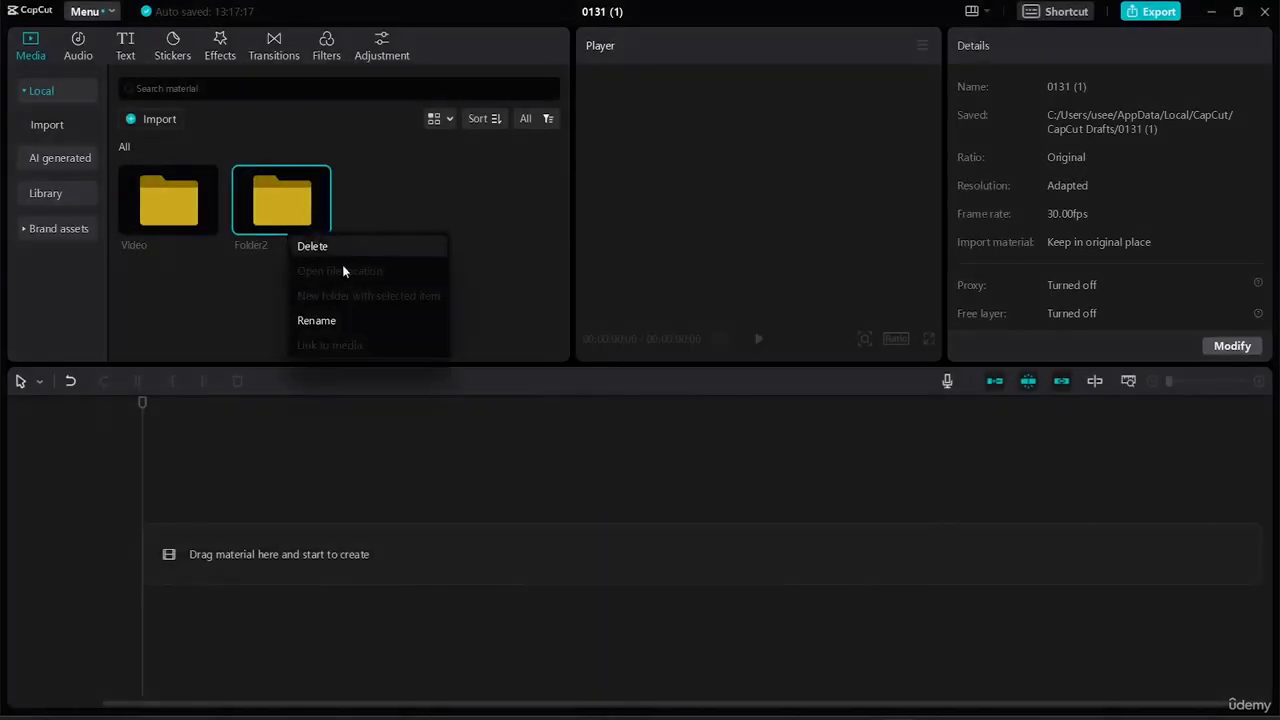
pyautogui.click(338, 322)
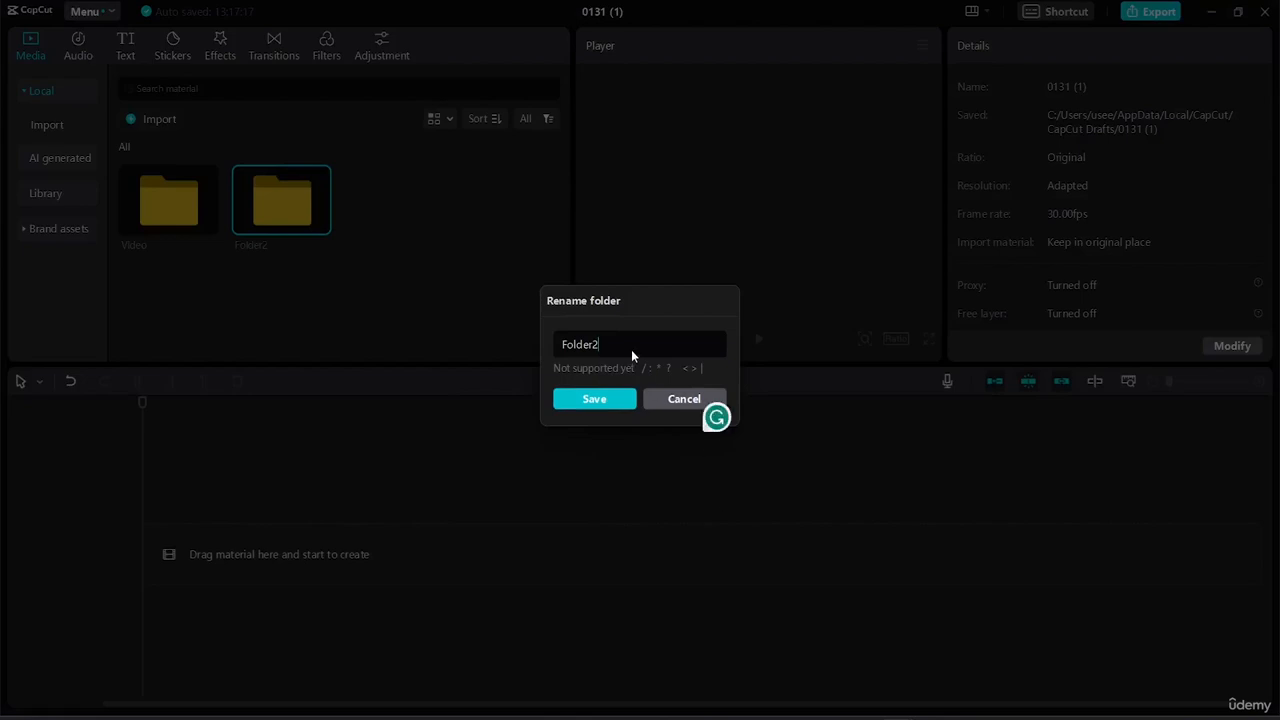
pyautogui.press('BackSpace')
pyautogui.press('BackSpace')
pyautogui.press('BackSpace')
pyautogui.press('BackSpace')
pyautogui.press('BackSpace')
pyautogui.press('BackSpace')
pyautogui.press('BackSpace')
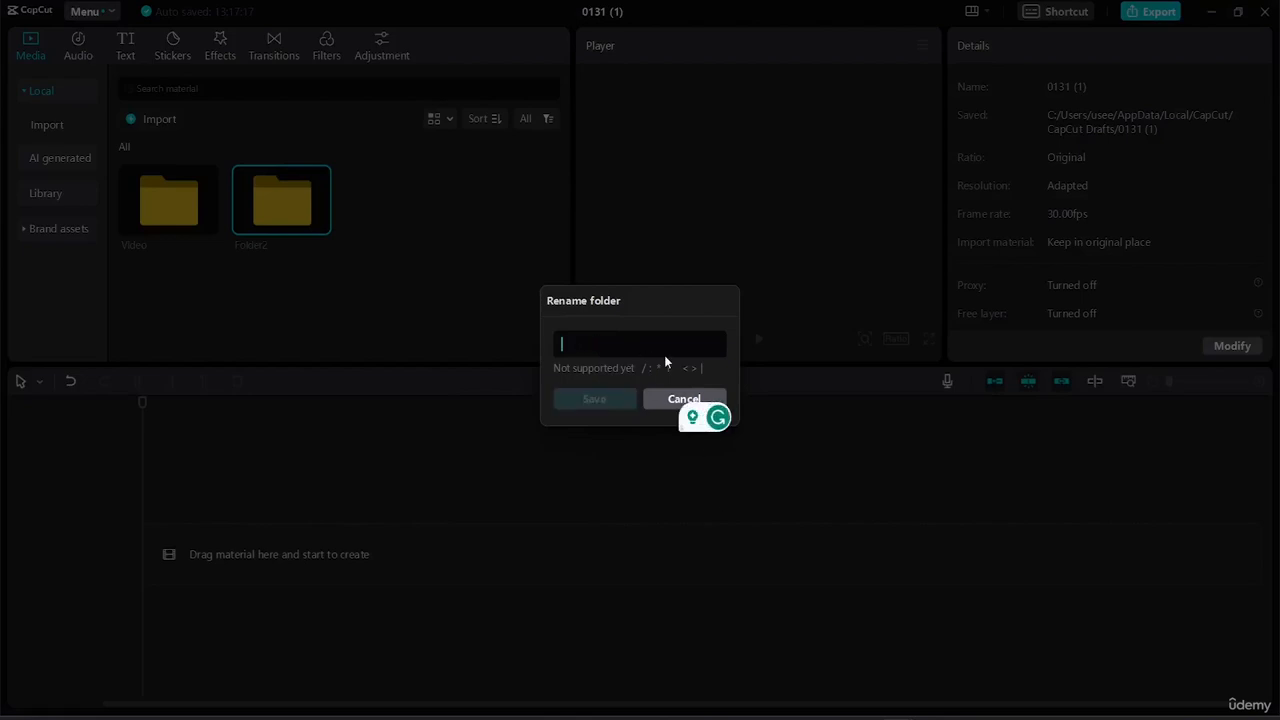
pyautogui.write('Audio')
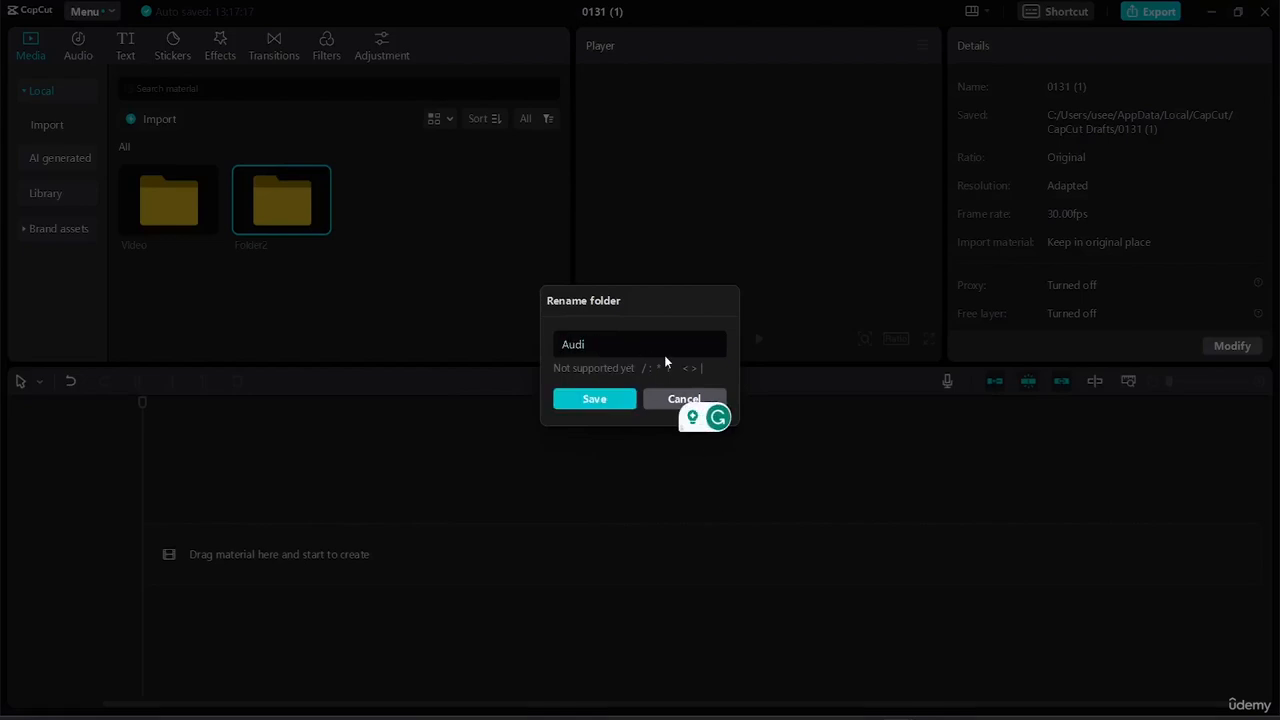
pyautogui.click(593, 398)
pyautogui.click(421, 282)
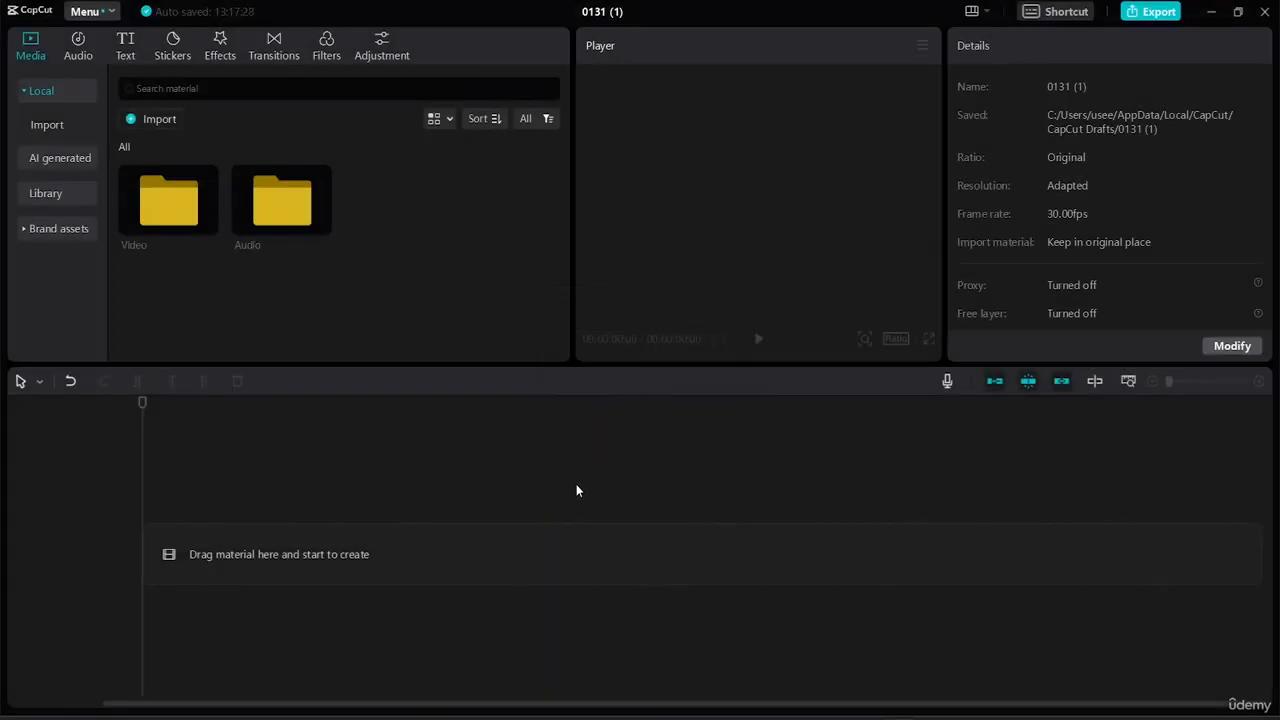
# - Place the three clips from the Video folder end to end on the main track: snowy river, street photographer, lake
pyautogui.doubleClick(157, 210)
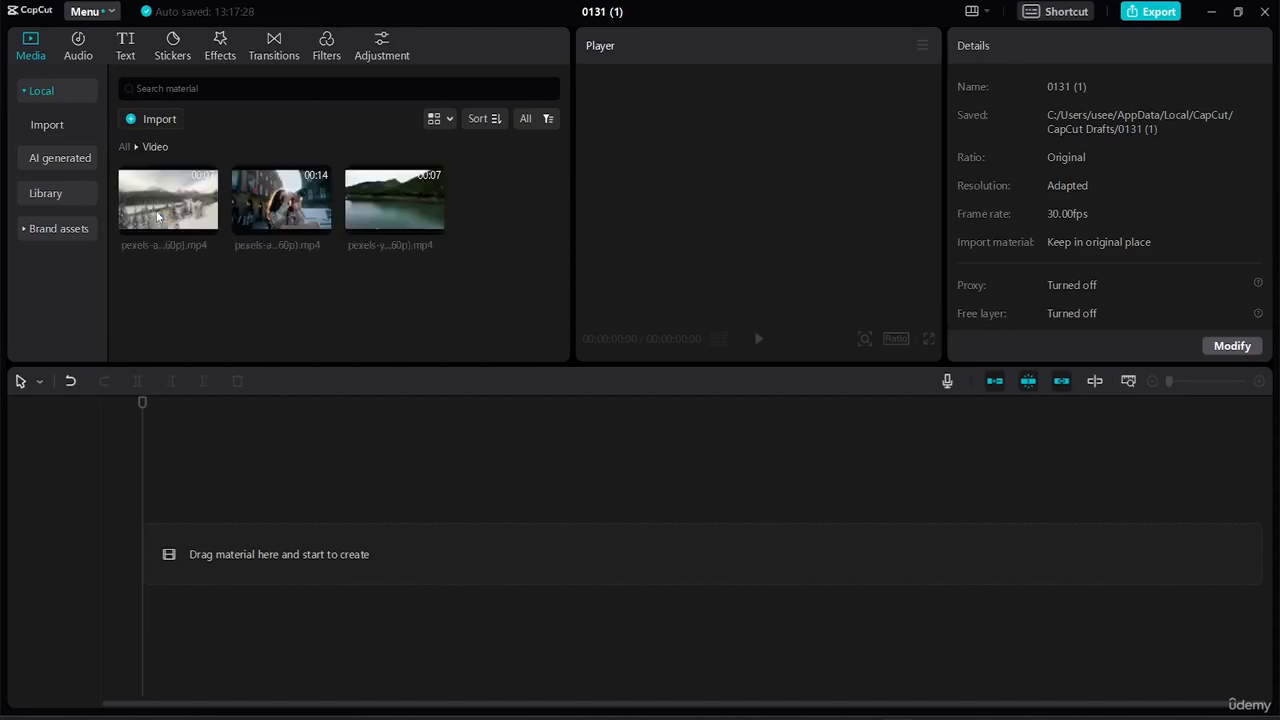
pyautogui.click(133, 193)
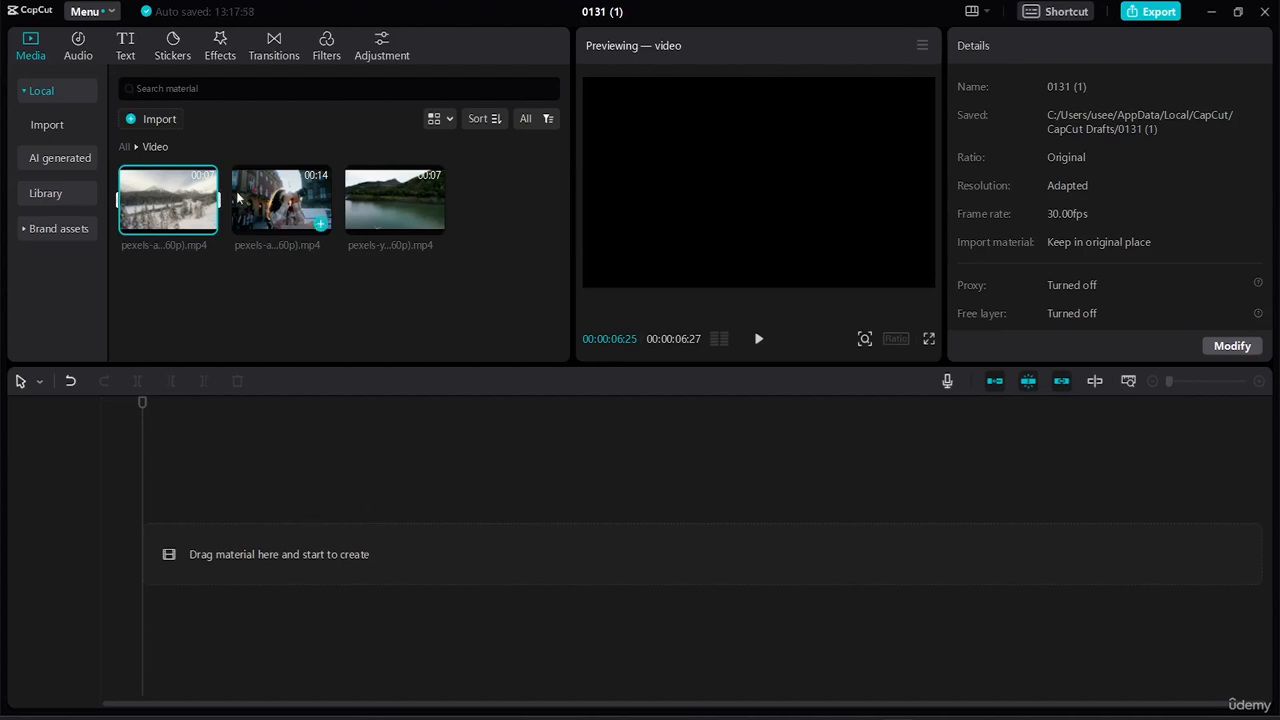
pyautogui.moveTo(174, 195); pyautogui.dragTo(140, 560)
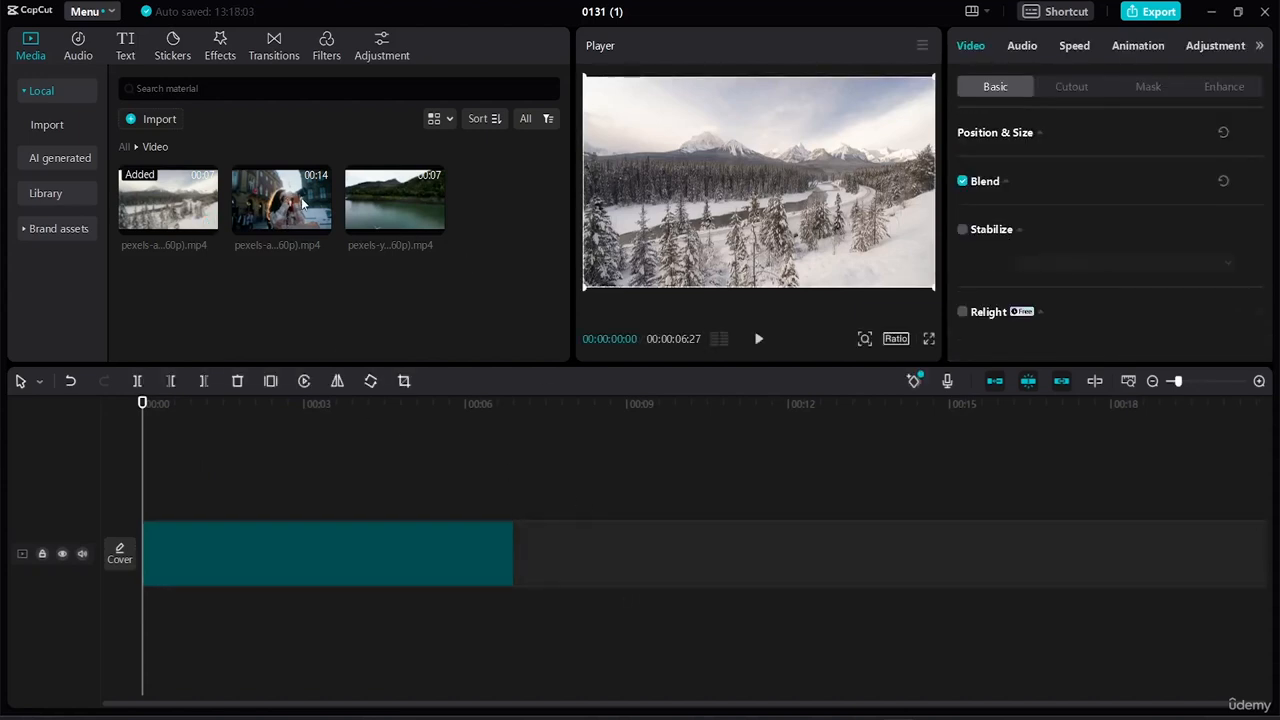
pyautogui.moveTo(281, 205); pyautogui.dragTo(515, 552)
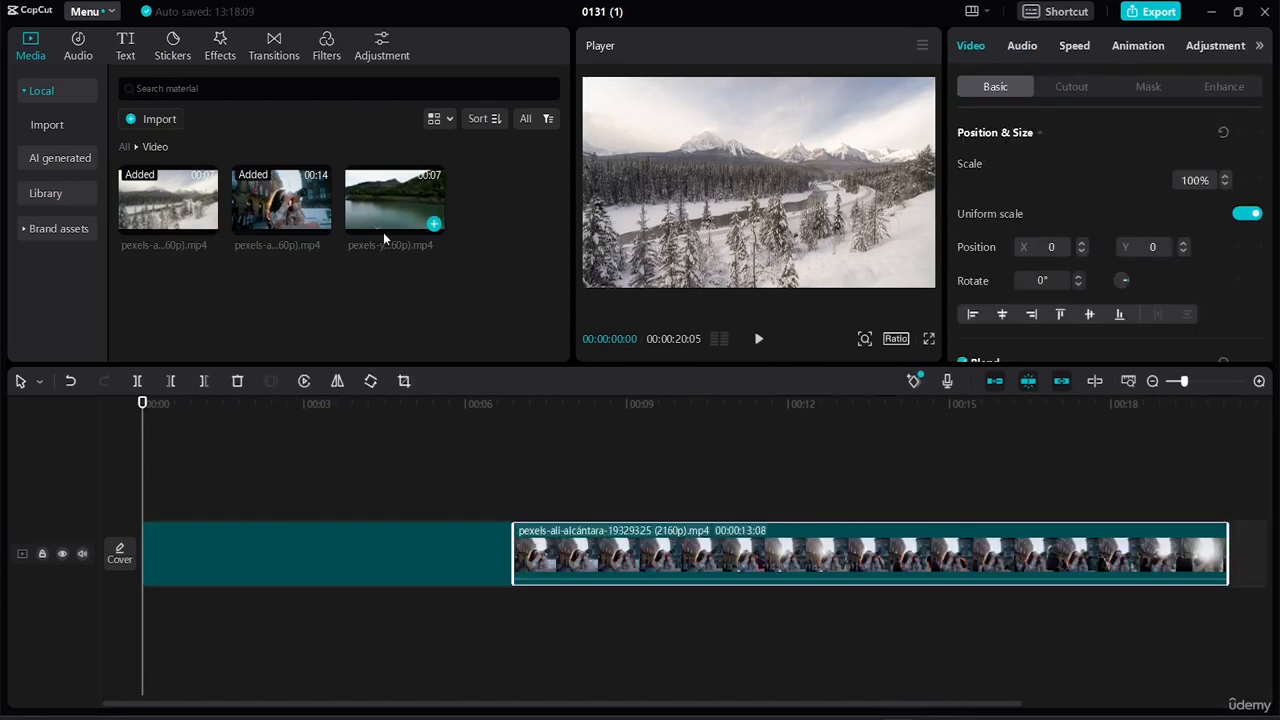
pyautogui.moveTo(383, 232); pyautogui.dragTo(1147, 552)
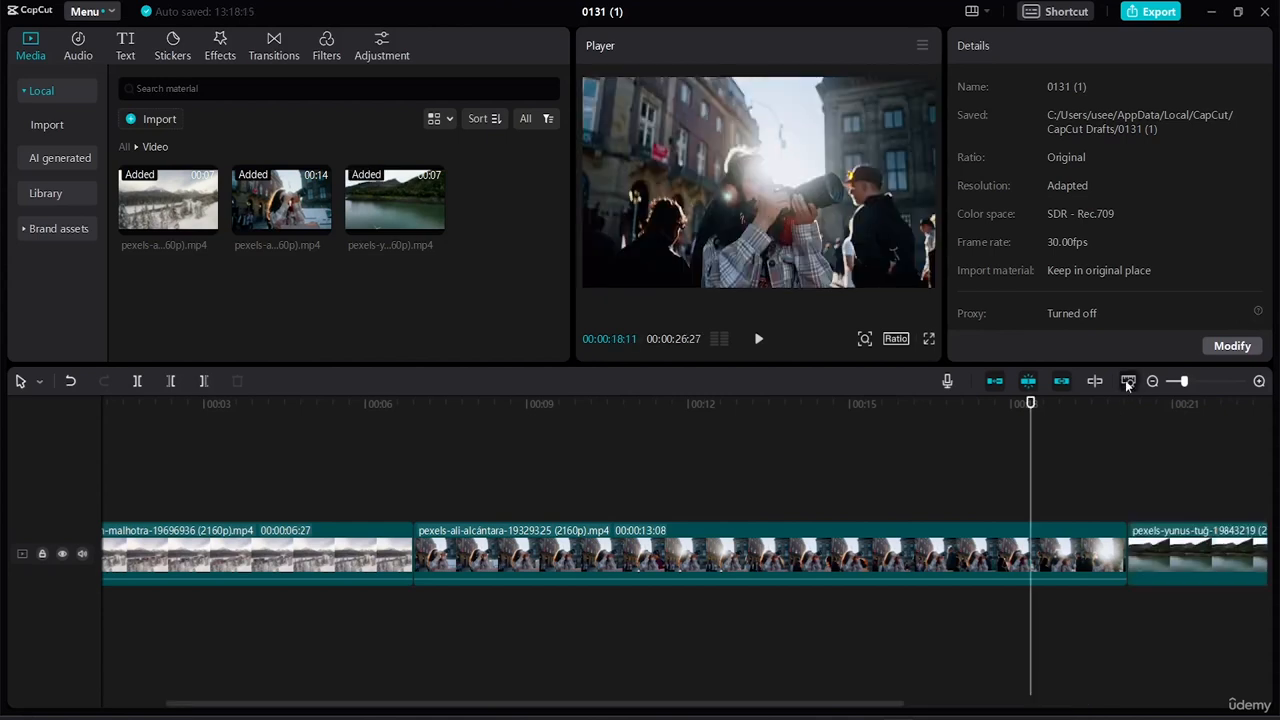
# - Trim the beginning of the middle street photographer clip so that it lasts about 7.5 seconds
pyautogui.click(1127, 381)
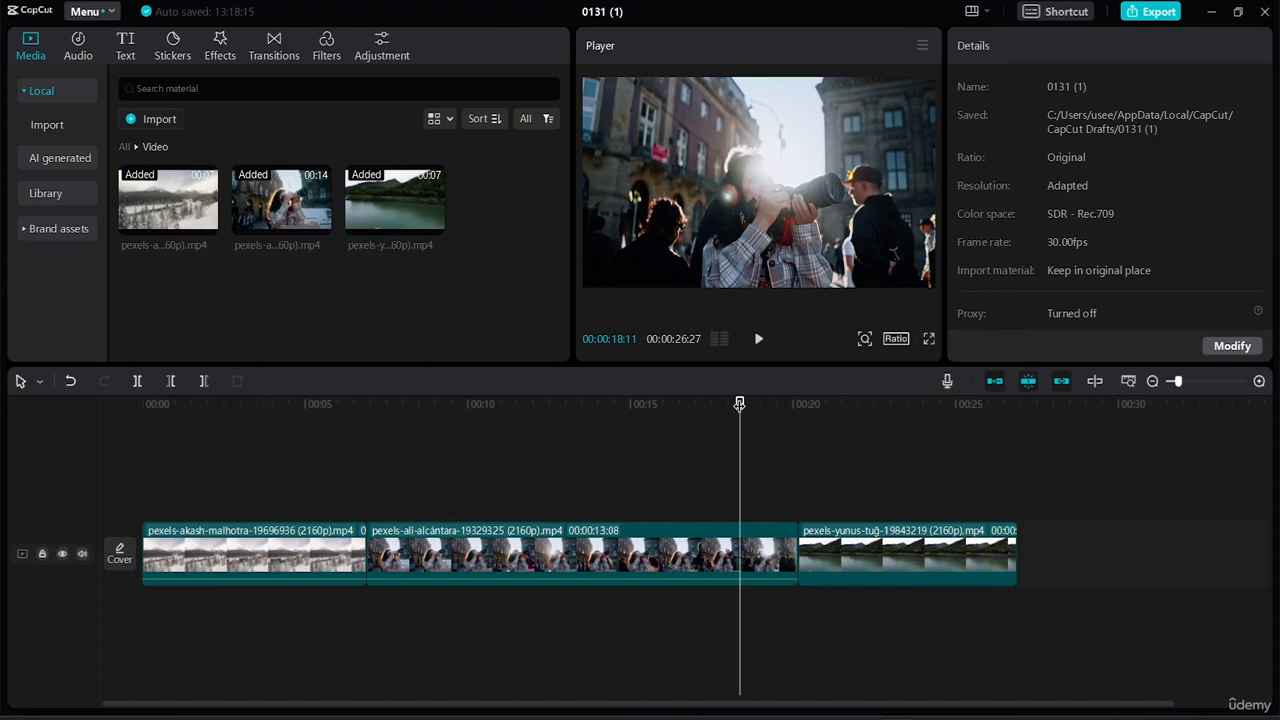
pyautogui.click(399, 555)
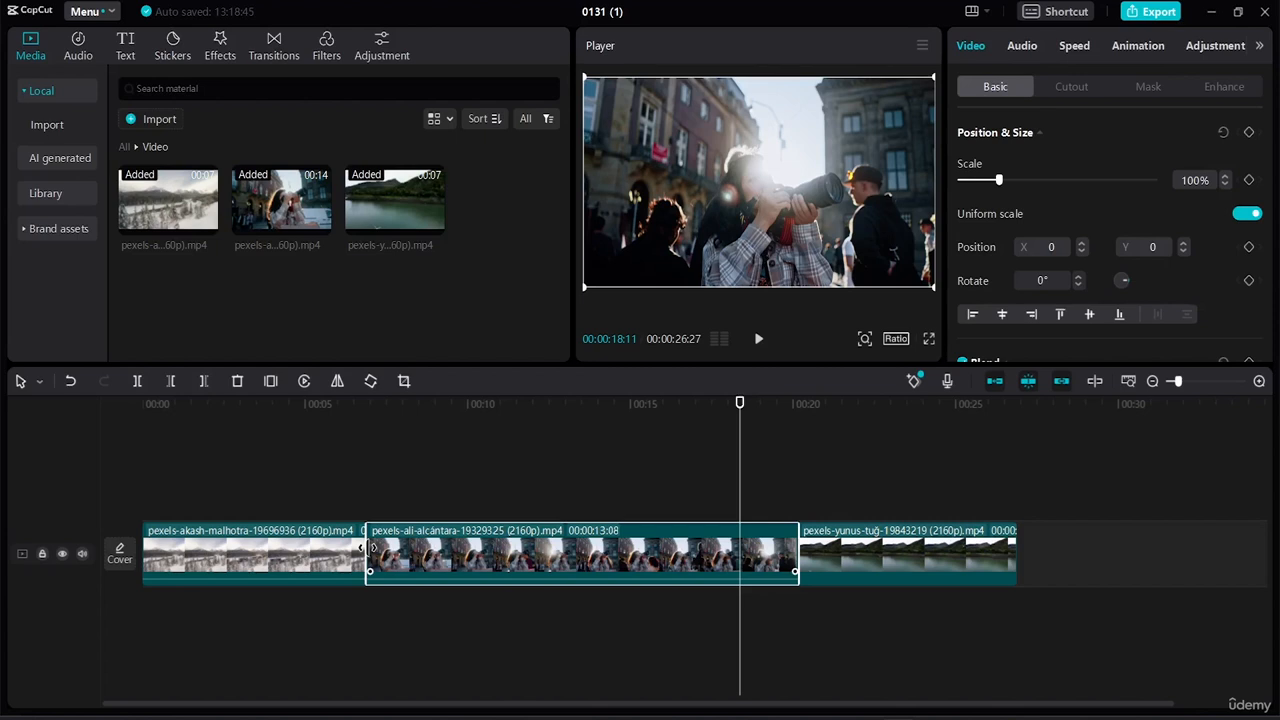
pyautogui.moveTo(369, 548); pyautogui.dragTo(553, 584)
pyautogui.click(455, 648)
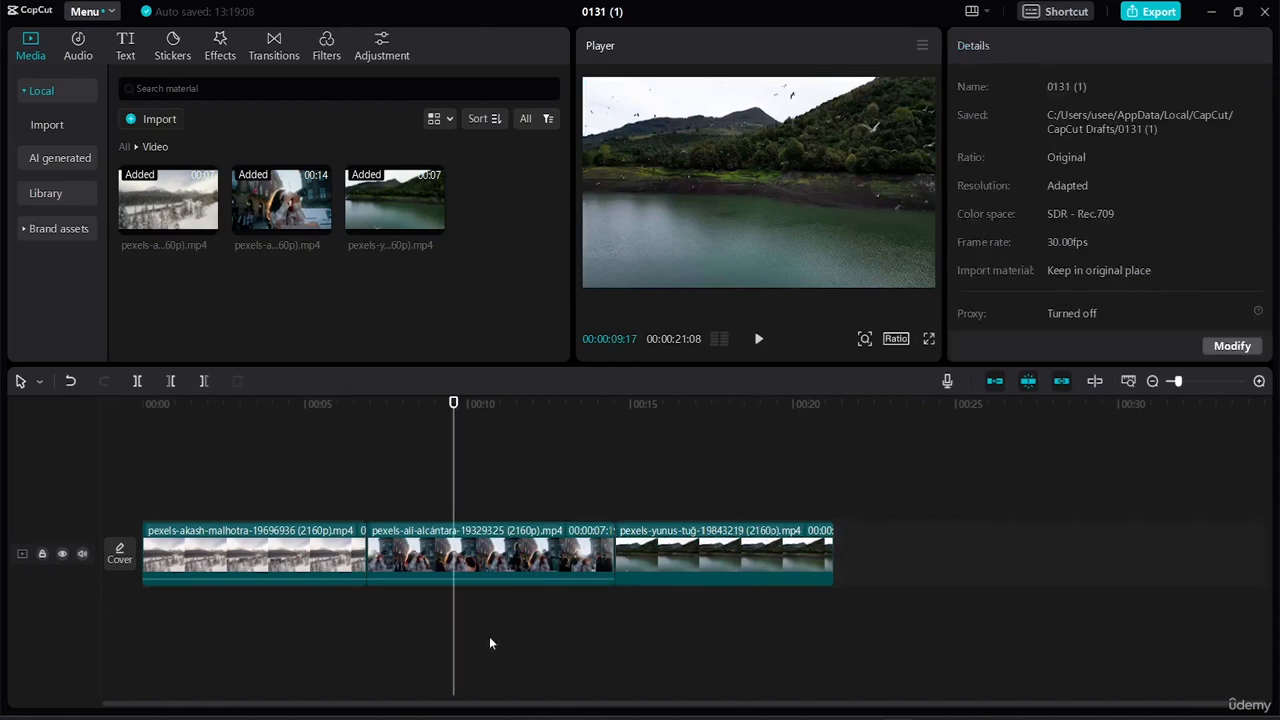
# - Trim both ends of the lake clip so that it lasts about 2.7 seconds
pyautogui.click(529, 565)
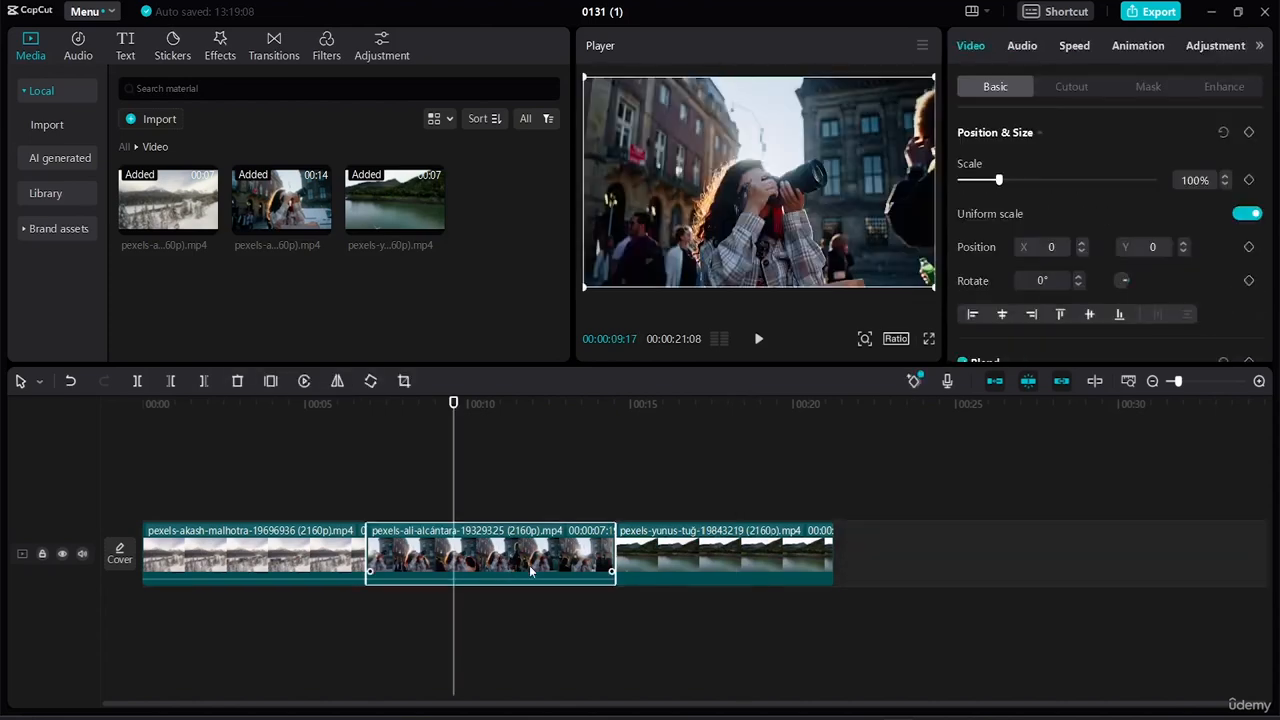
pyautogui.click(703, 567)
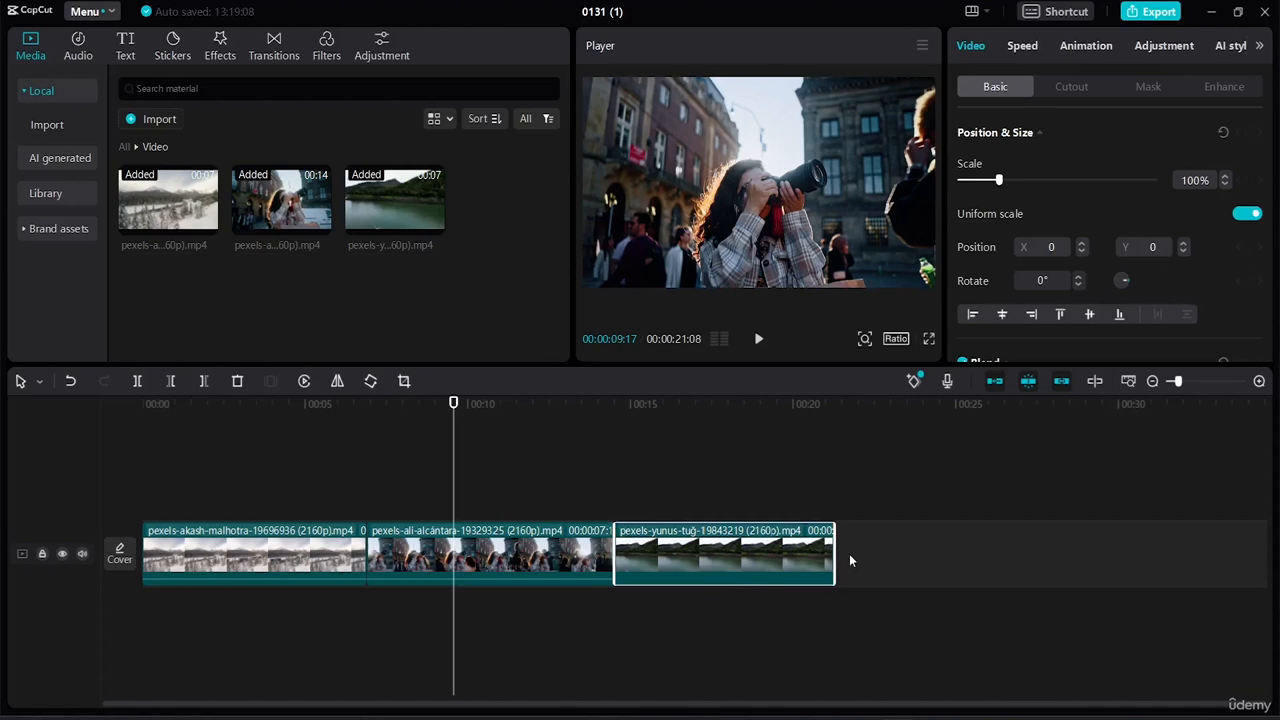
pyautogui.moveTo(834, 551); pyautogui.dragTo(723, 553)
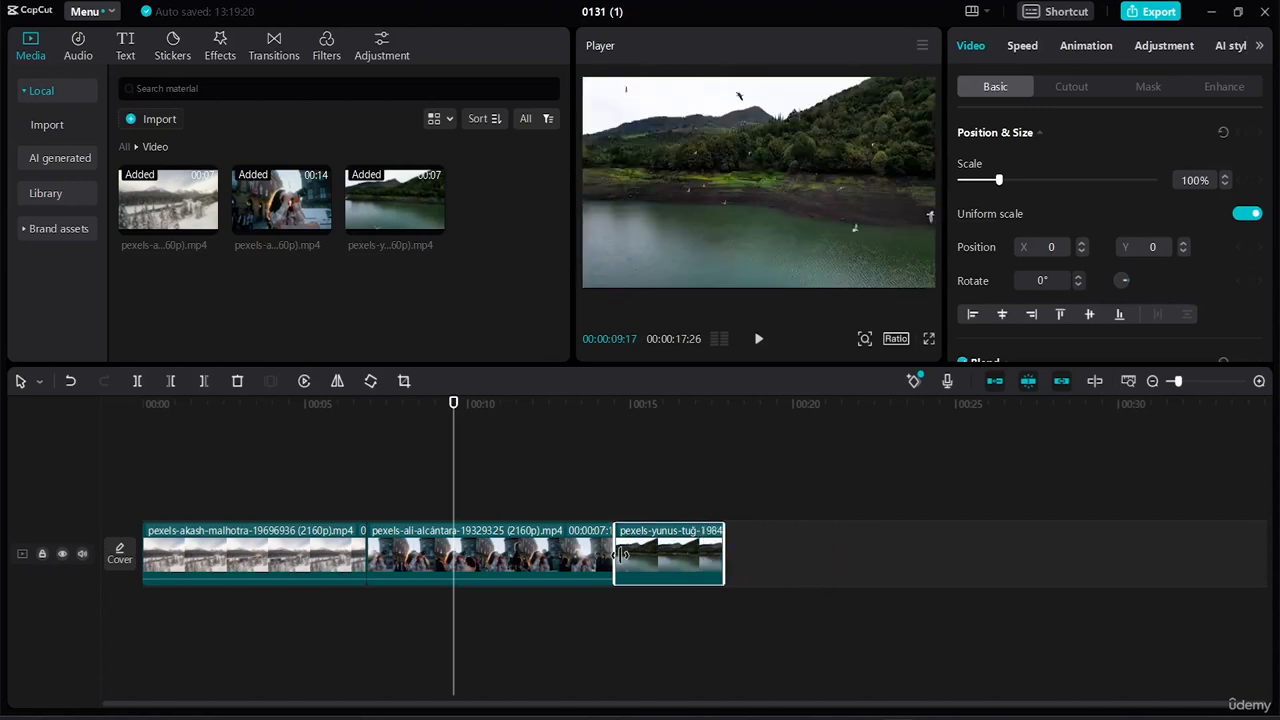
pyautogui.moveTo(620, 553); pyautogui.dragTo(640, 567)
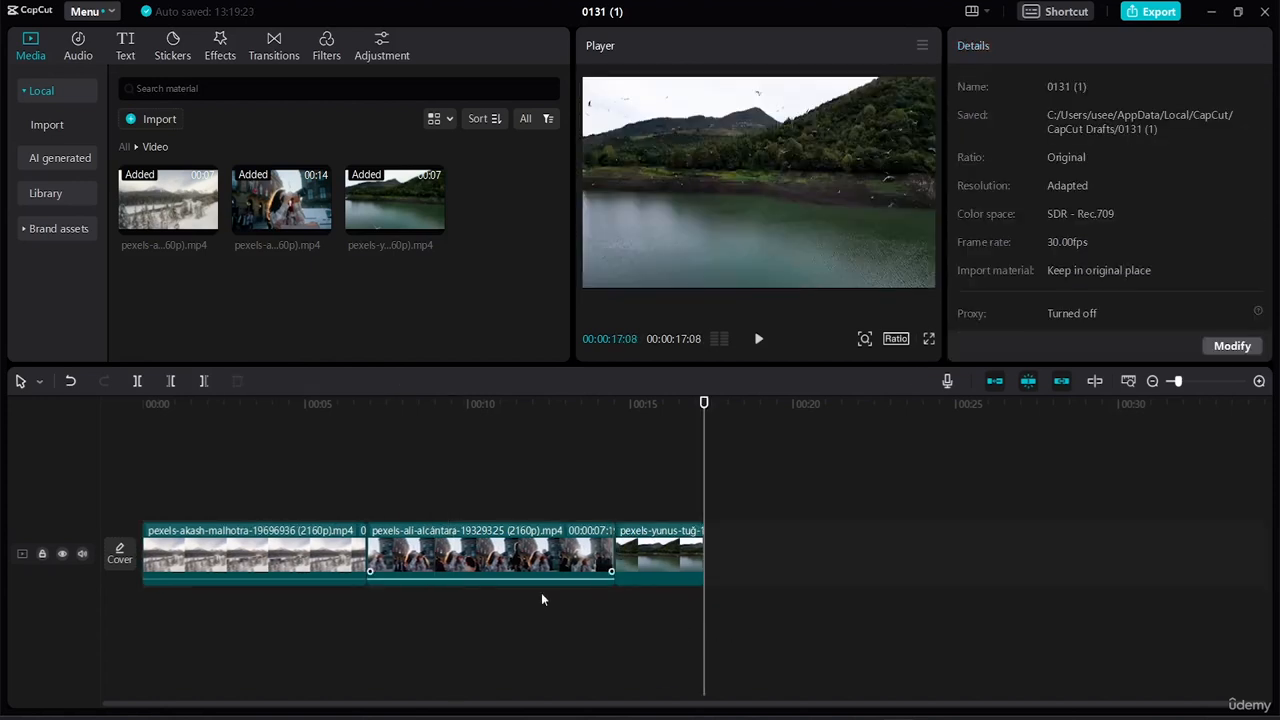
# - Trim the end of the first snowy river clip so that it lasts about 5 seconds
pyautogui.click(358, 562)
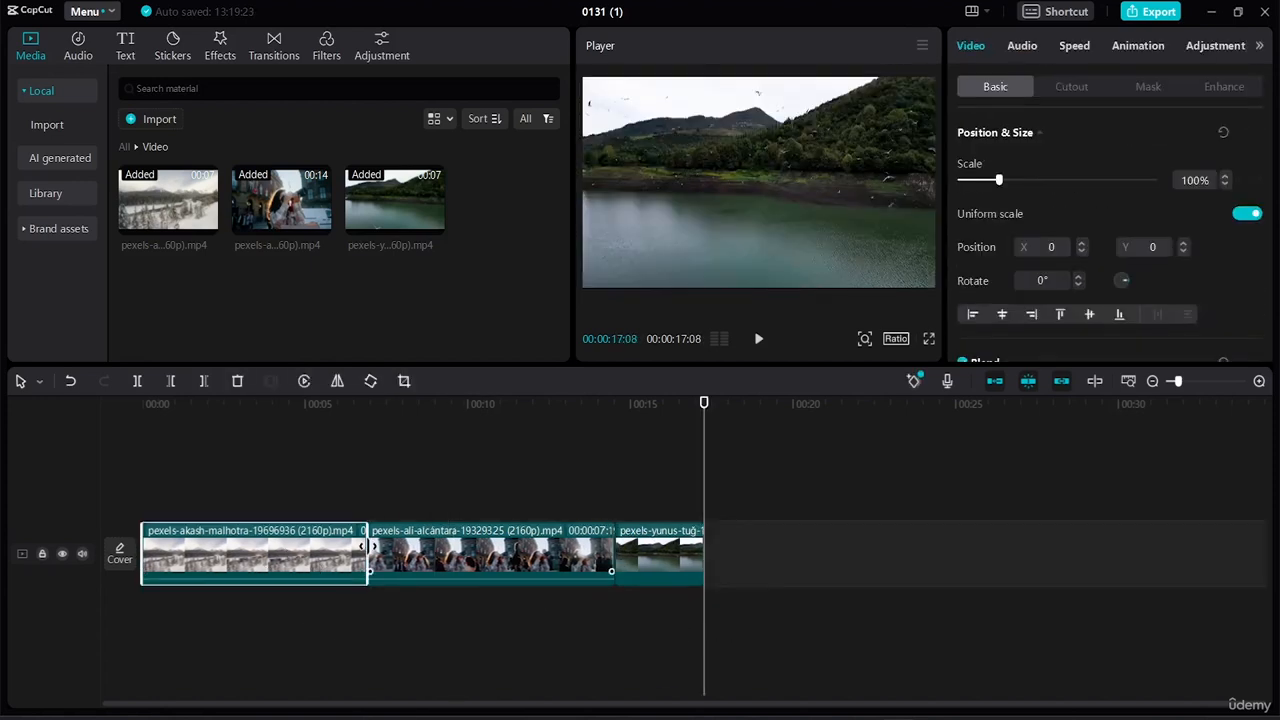
pyautogui.moveTo(362, 550); pyautogui.dragTo(300, 543)
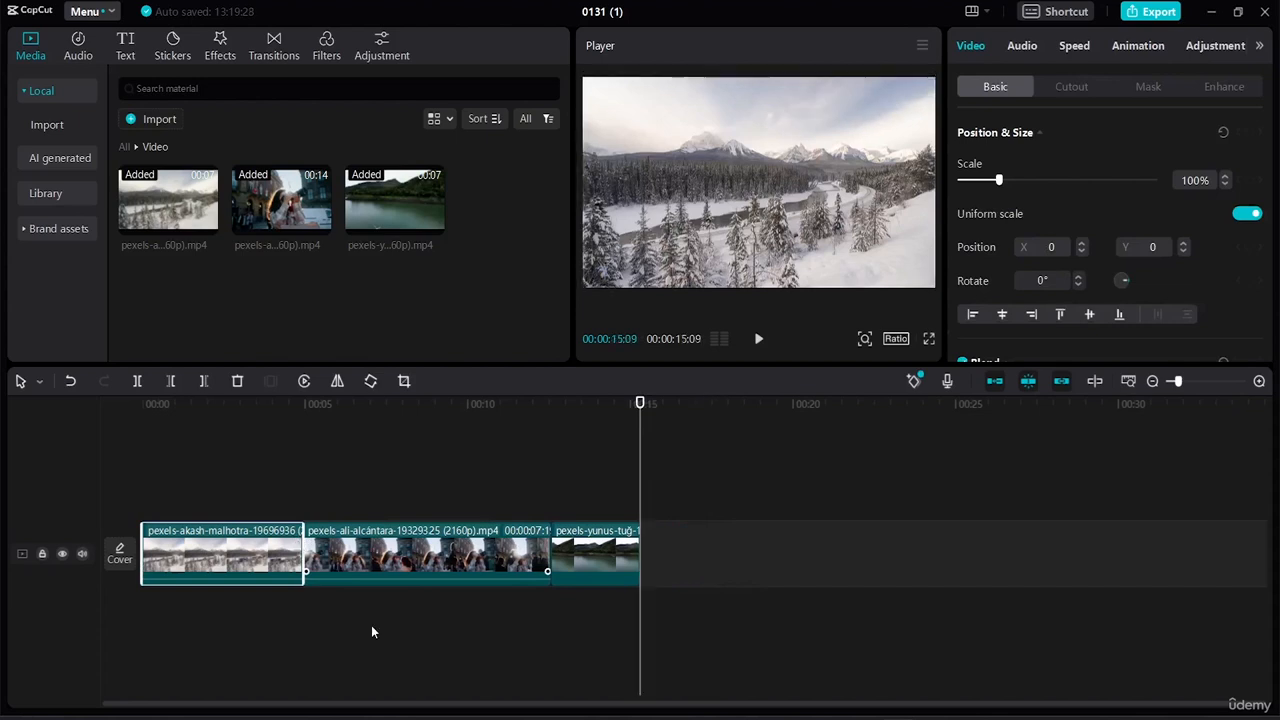
pyautogui.click(449, 627)
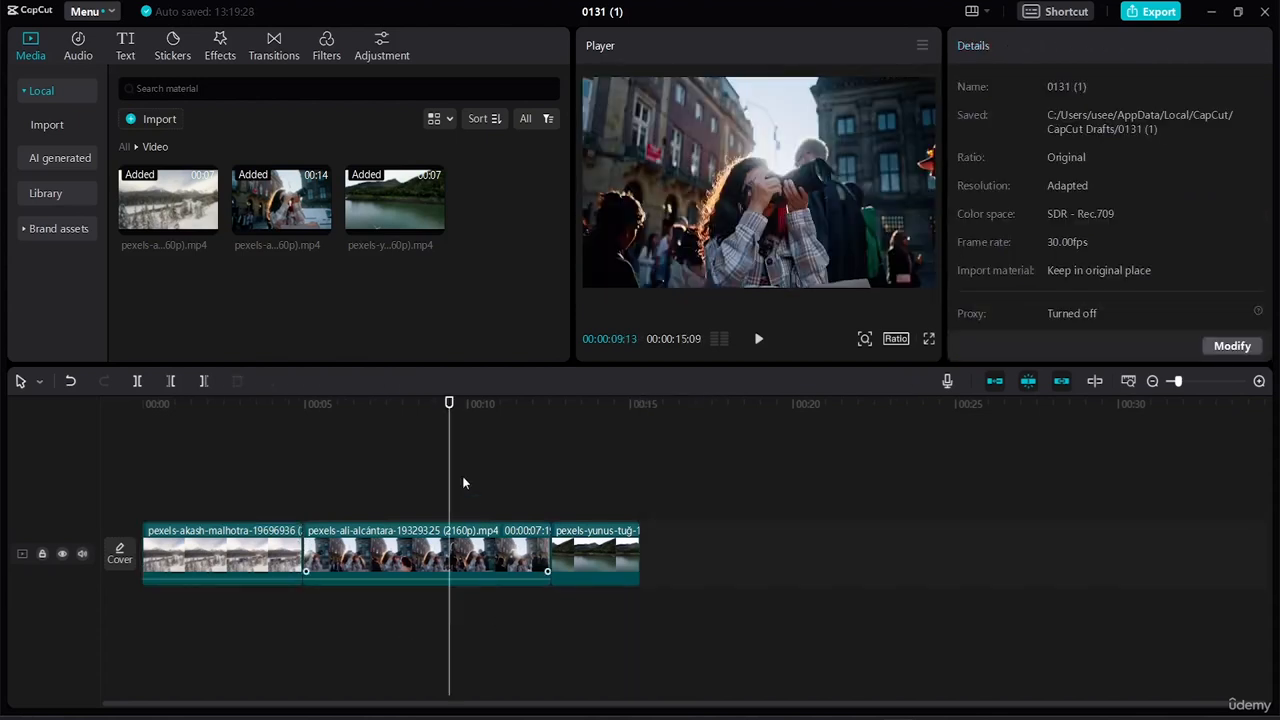
pyautogui.click(593, 552)
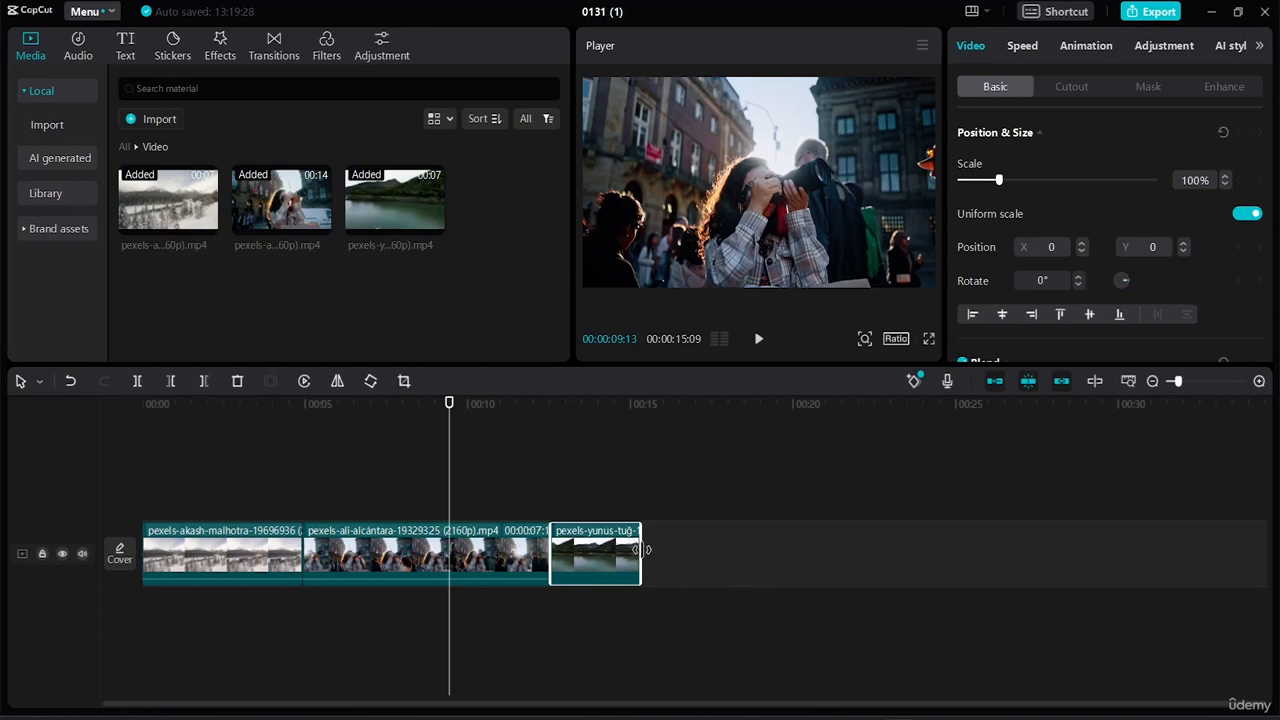
pyautogui.click(665, 615)
pyautogui.click(610, 546)
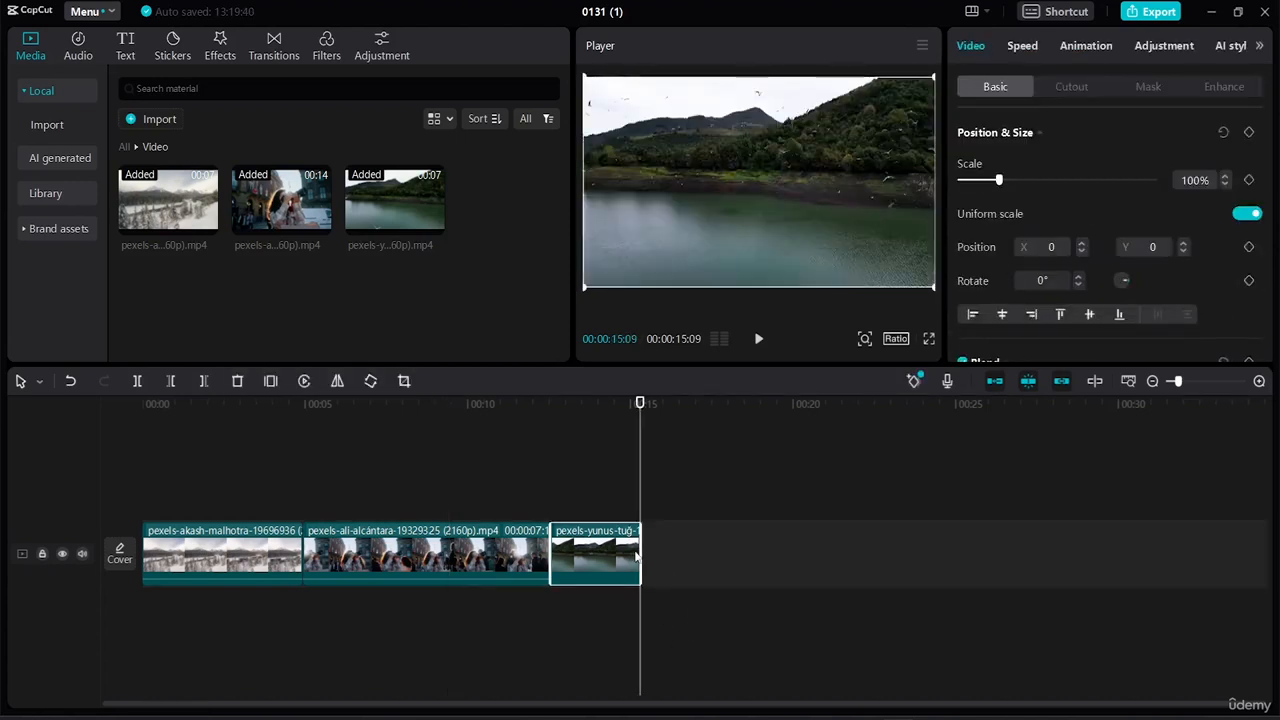
pyautogui.moveTo(651, 549)
pyautogui.mouseDown()
pyautogui.moveTo(857, 569)
pyautogui.moveTo(640, 560)
pyautogui.mouseUp()
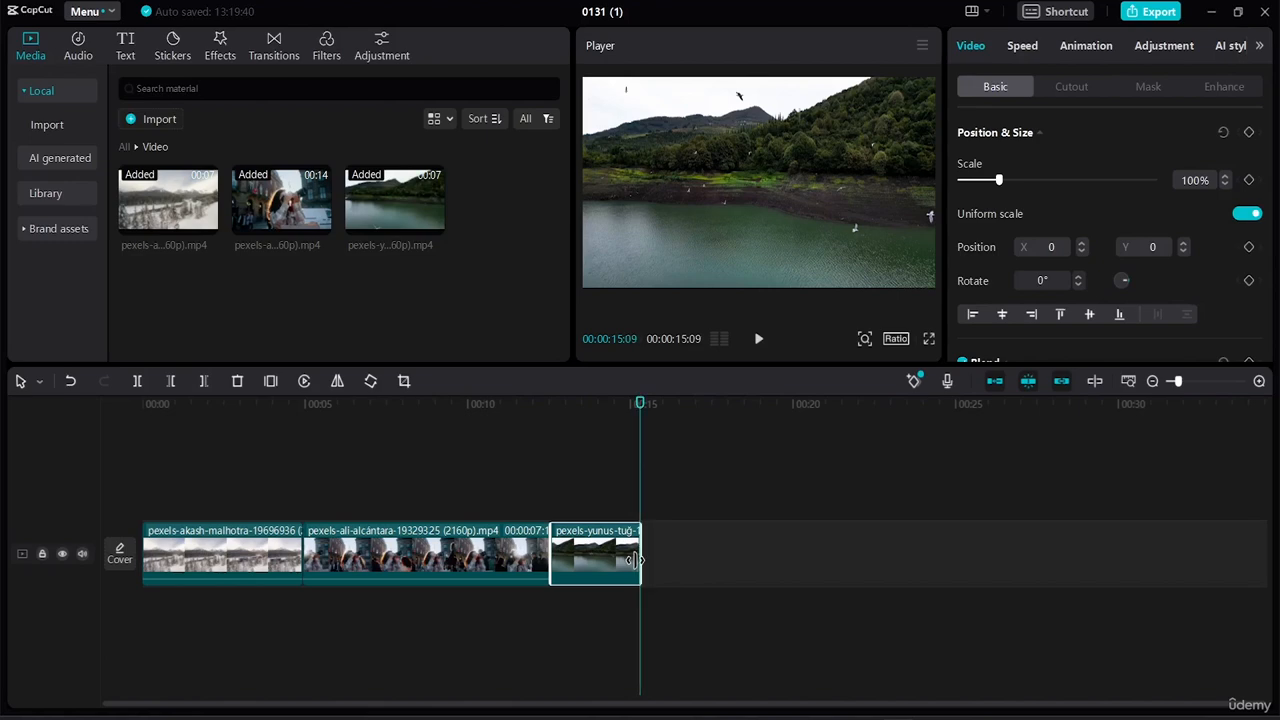
pyautogui.click(710, 635)
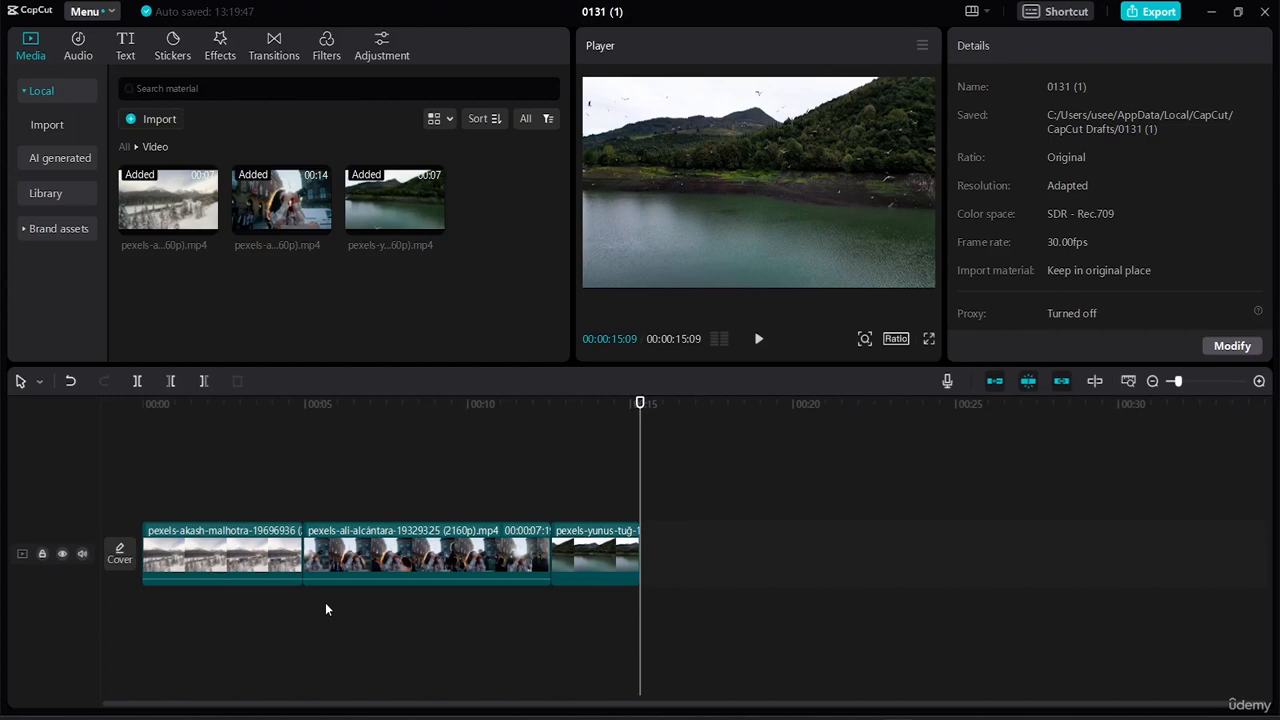
pyautogui.click(220, 570)
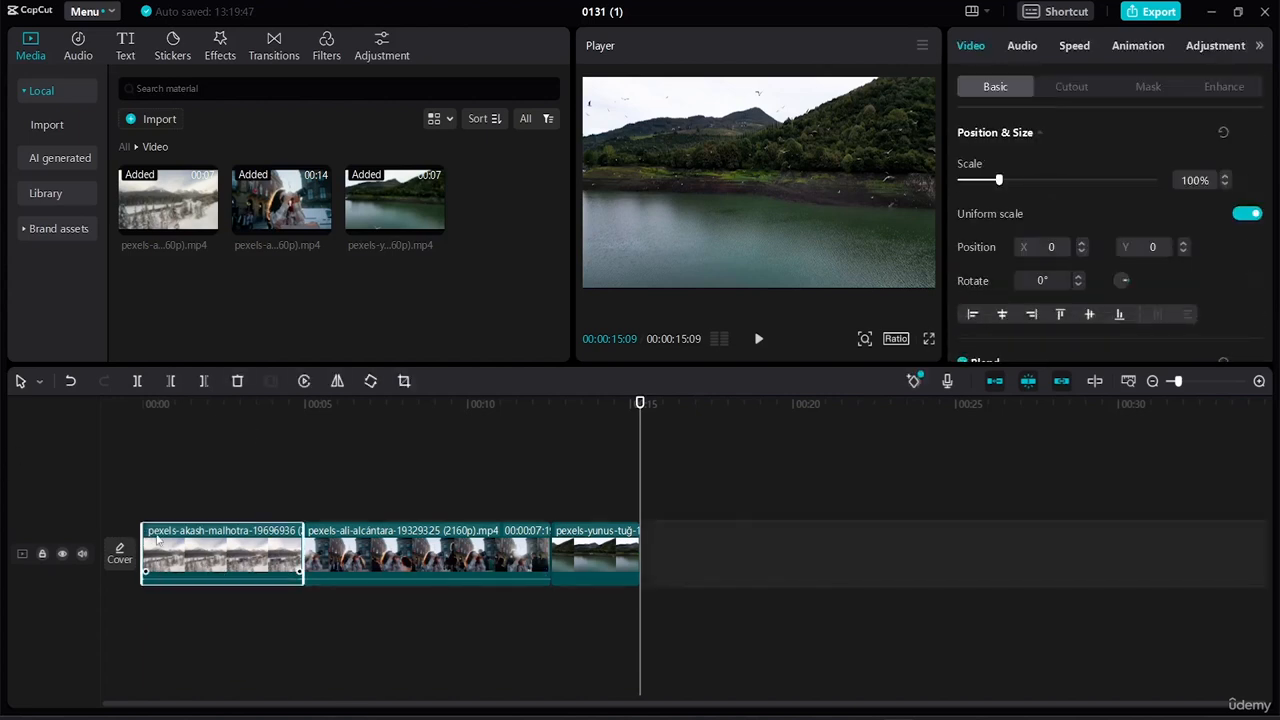
pyautogui.click(372, 544)
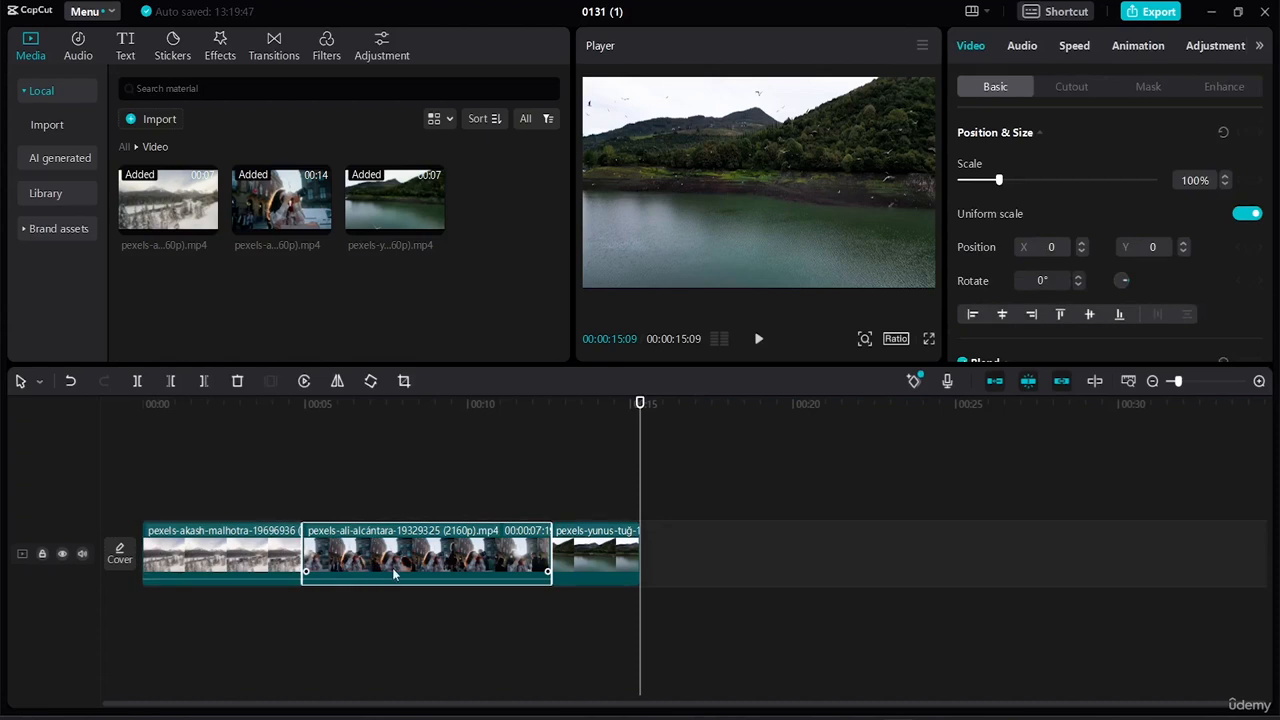
pyautogui.click(241, 547)
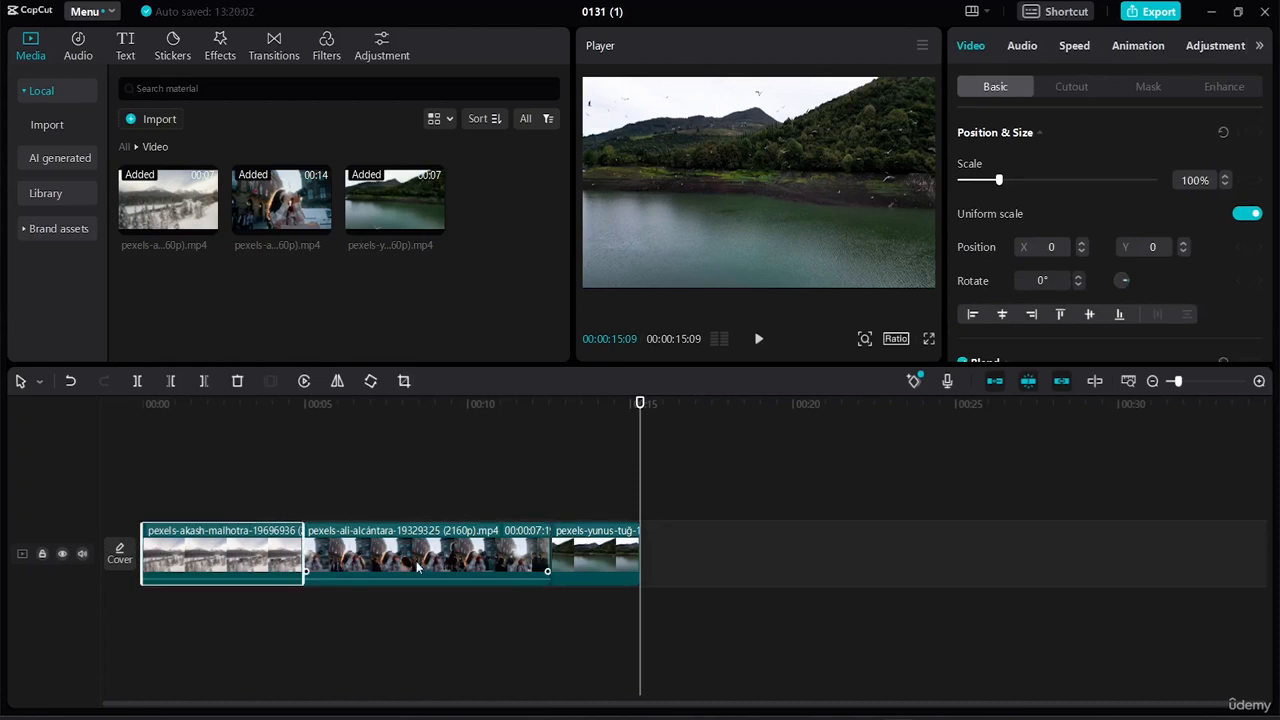
# - Extend both ends of the lake clip back out to its full length of about 6.7 seconds
pyautogui.click(604, 563)
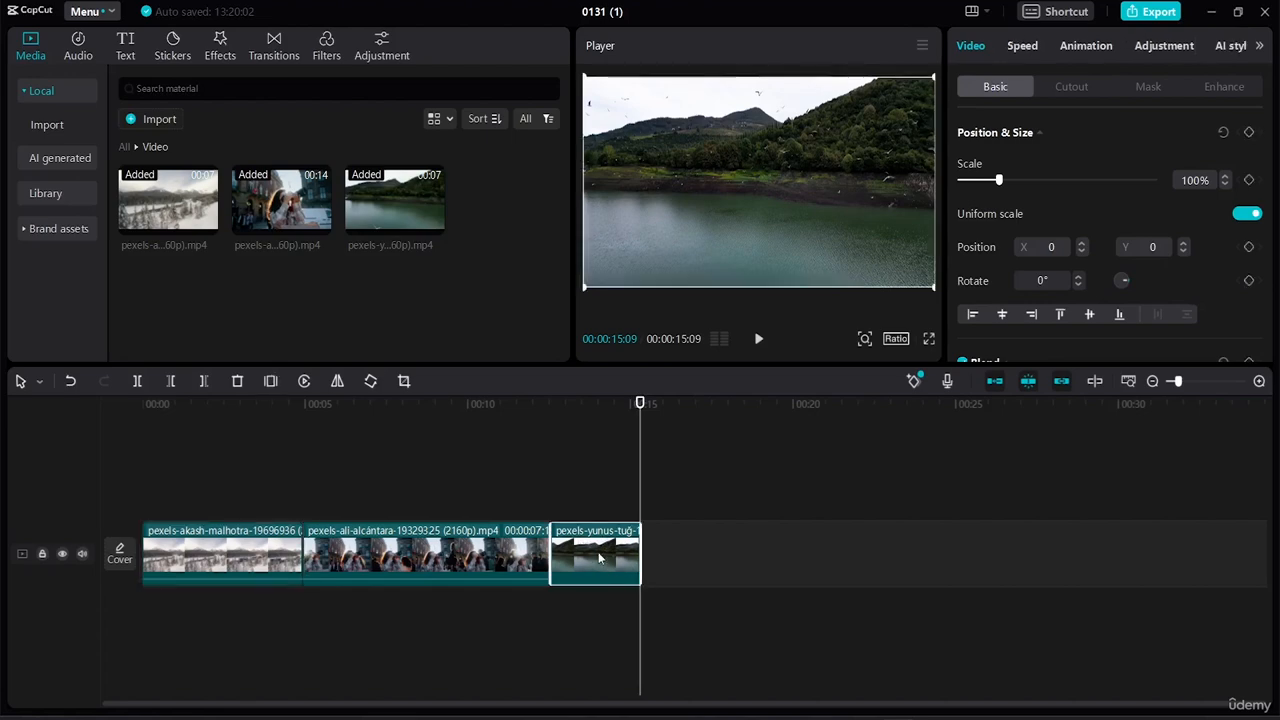
pyautogui.moveTo(593, 559); pyautogui.dragTo(690, 566)
pyautogui.moveTo(615, 544); pyautogui.dragTo(822, 575)
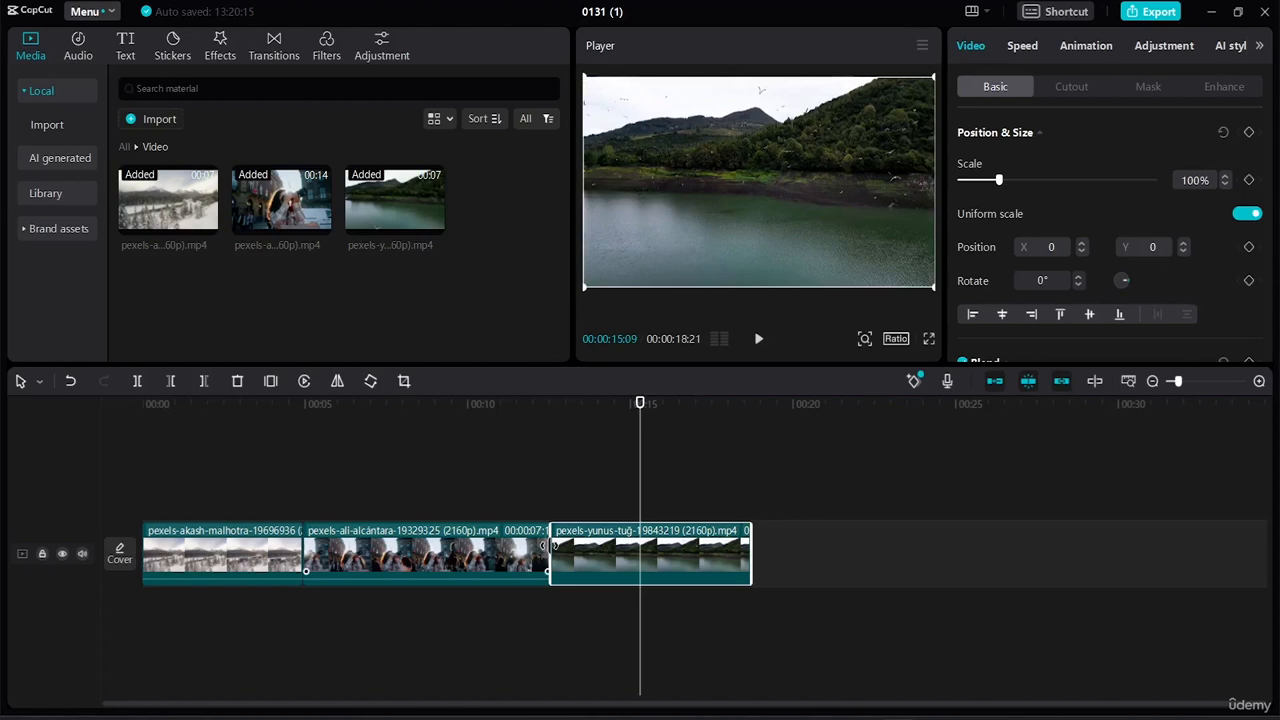
pyautogui.moveTo(551, 545); pyautogui.dragTo(432, 528)
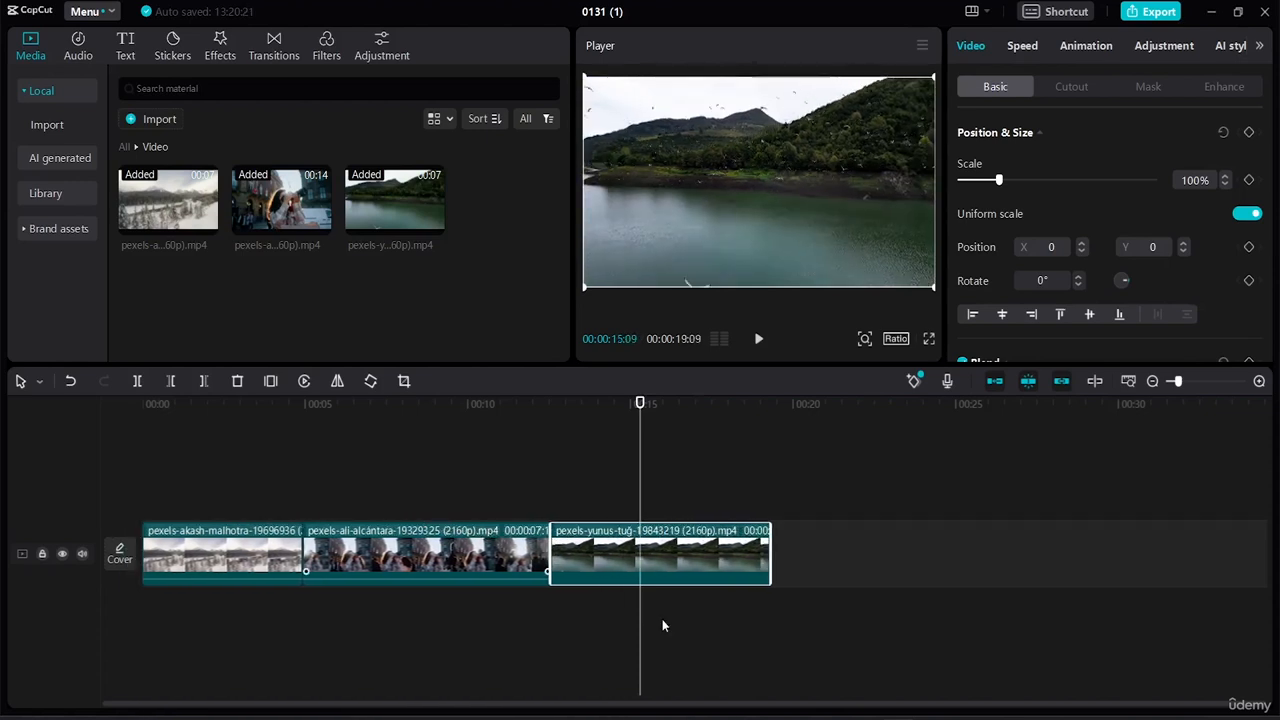
pyautogui.click(780, 634)
# - Scrub the playhead back and forth over the lake clip, leaving it at 00:00:15:05
pyautogui.click(582, 559)
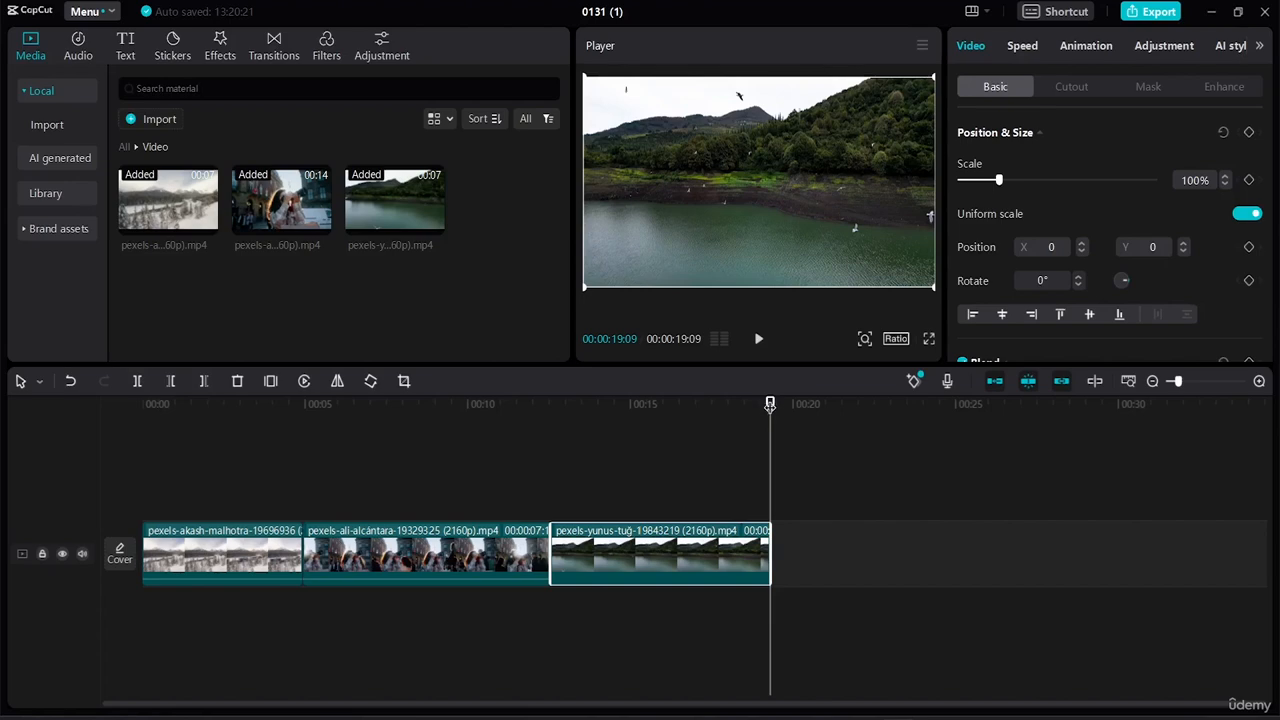
pyautogui.moveTo(770, 405); pyautogui.dragTo(643, 437)
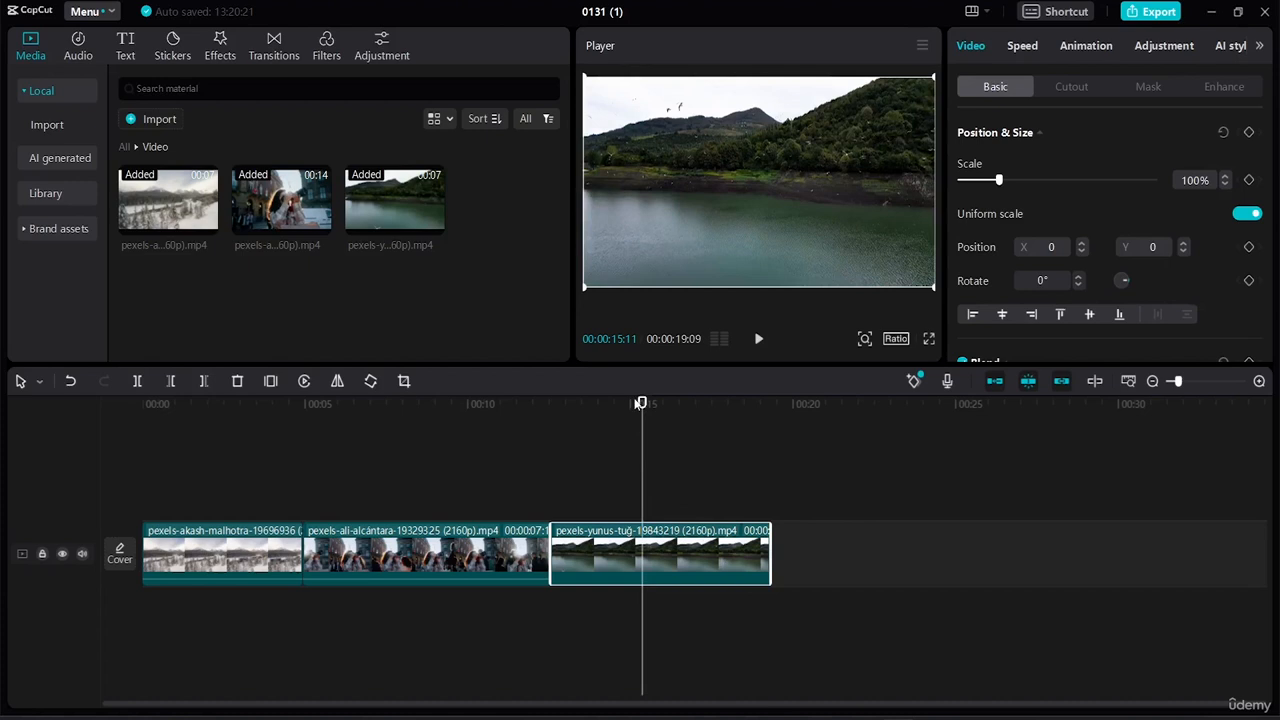
pyautogui.click(690, 404)
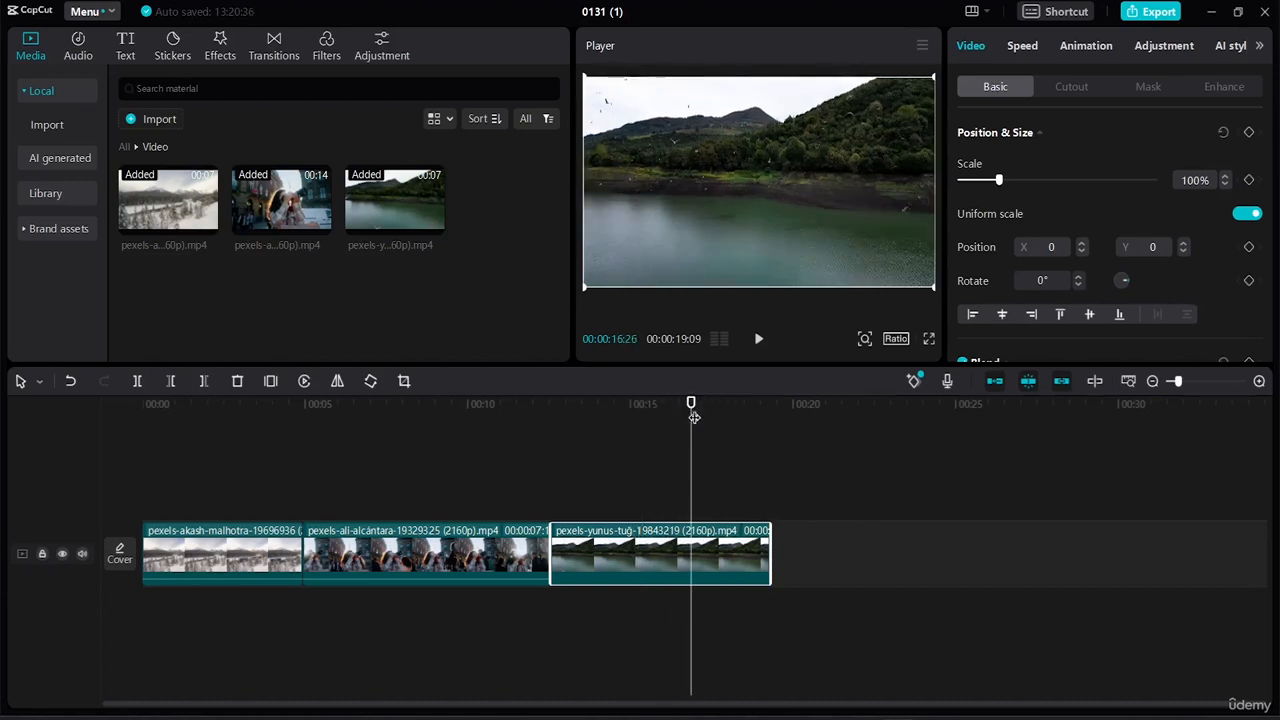
pyautogui.moveTo(692, 402); pyautogui.dragTo(635, 402)
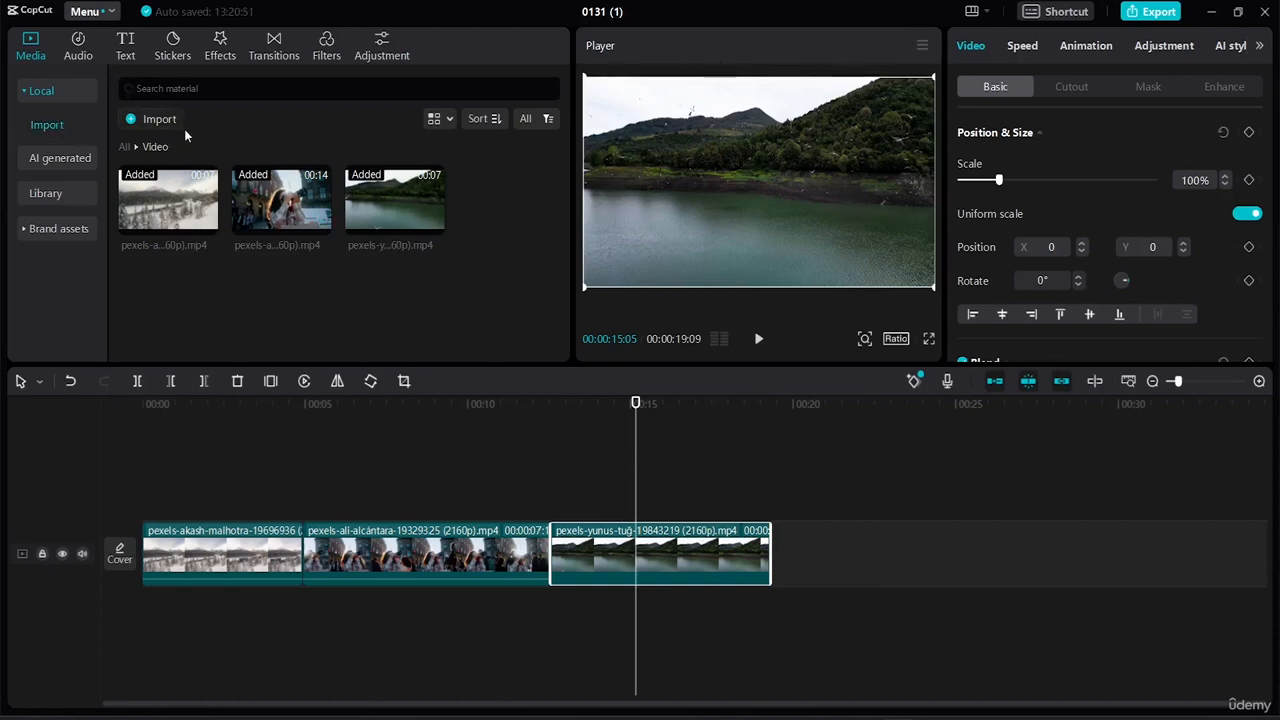
# - Add better-day-186374.mp3 from the Audio folder beneath the video clips, starting at the beginning of the timeline
pyautogui.click(124, 146)
pyautogui.doubleClick(281, 228)
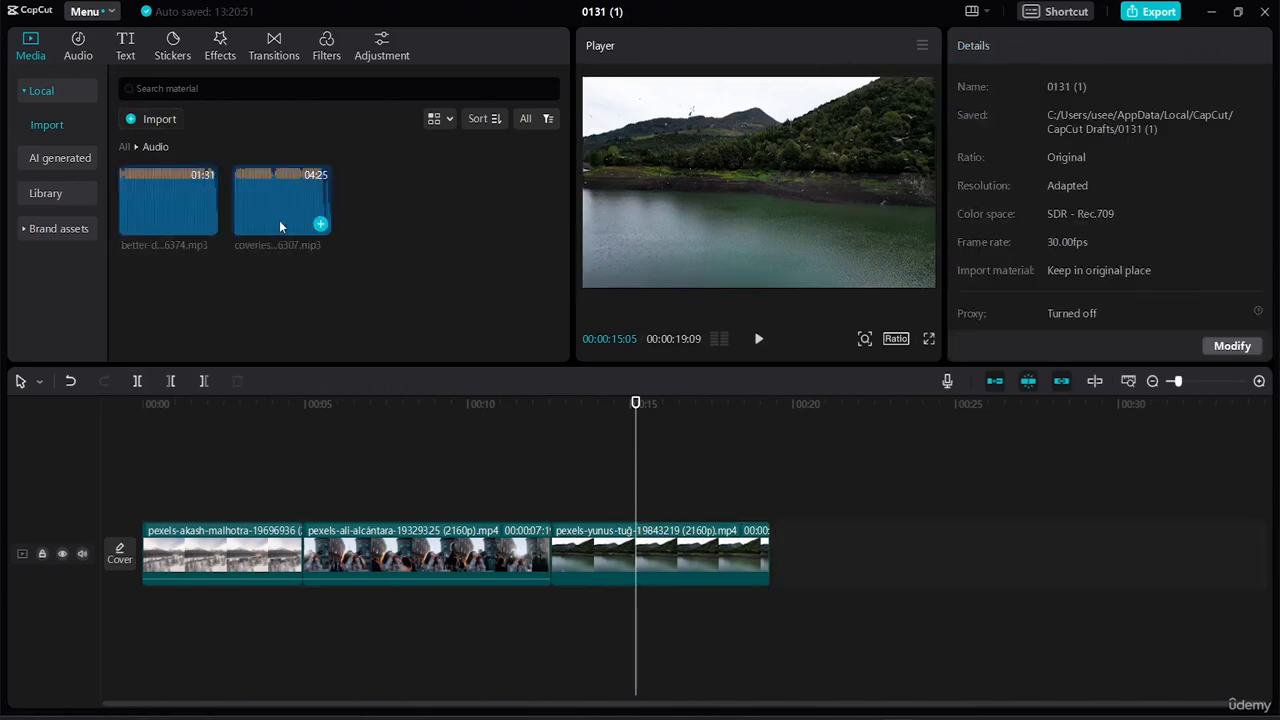
pyautogui.moveTo(140, 195); pyautogui.dragTo(145, 614)
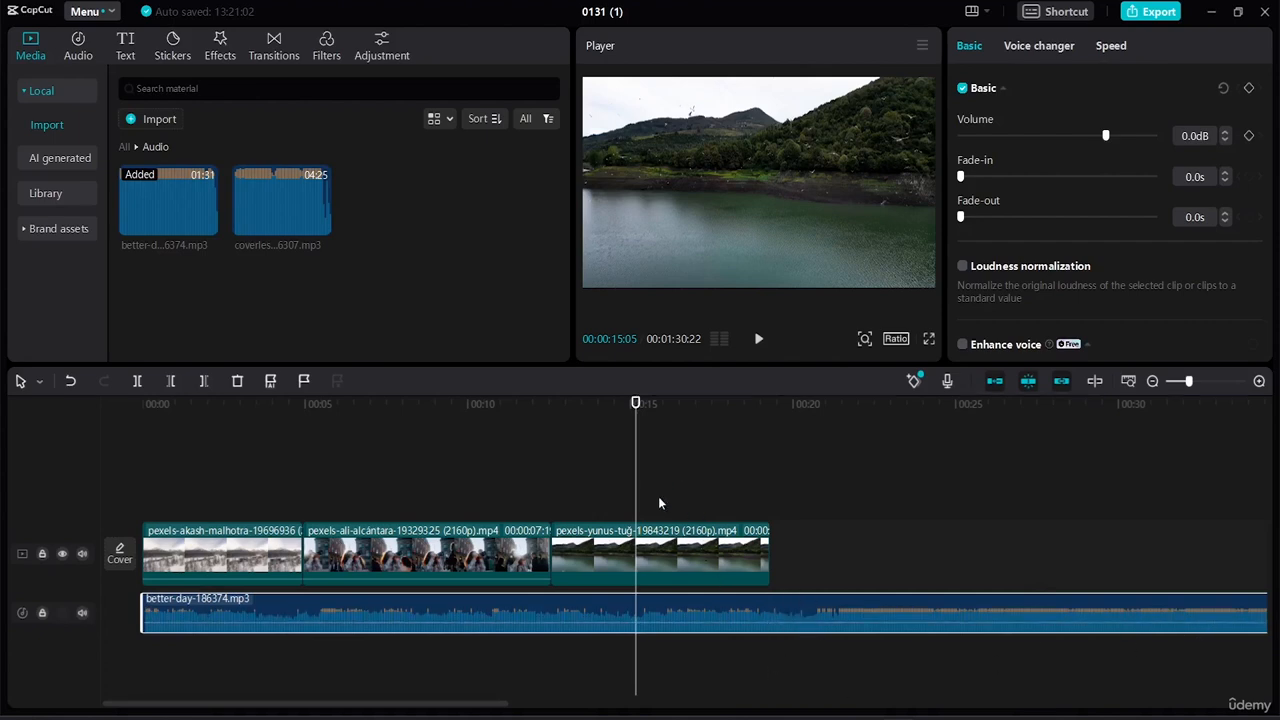
# - Trim the end of the better-day music track so that it ends together with the last video clip at 00:00:19:09
pyautogui.click(1128, 383)
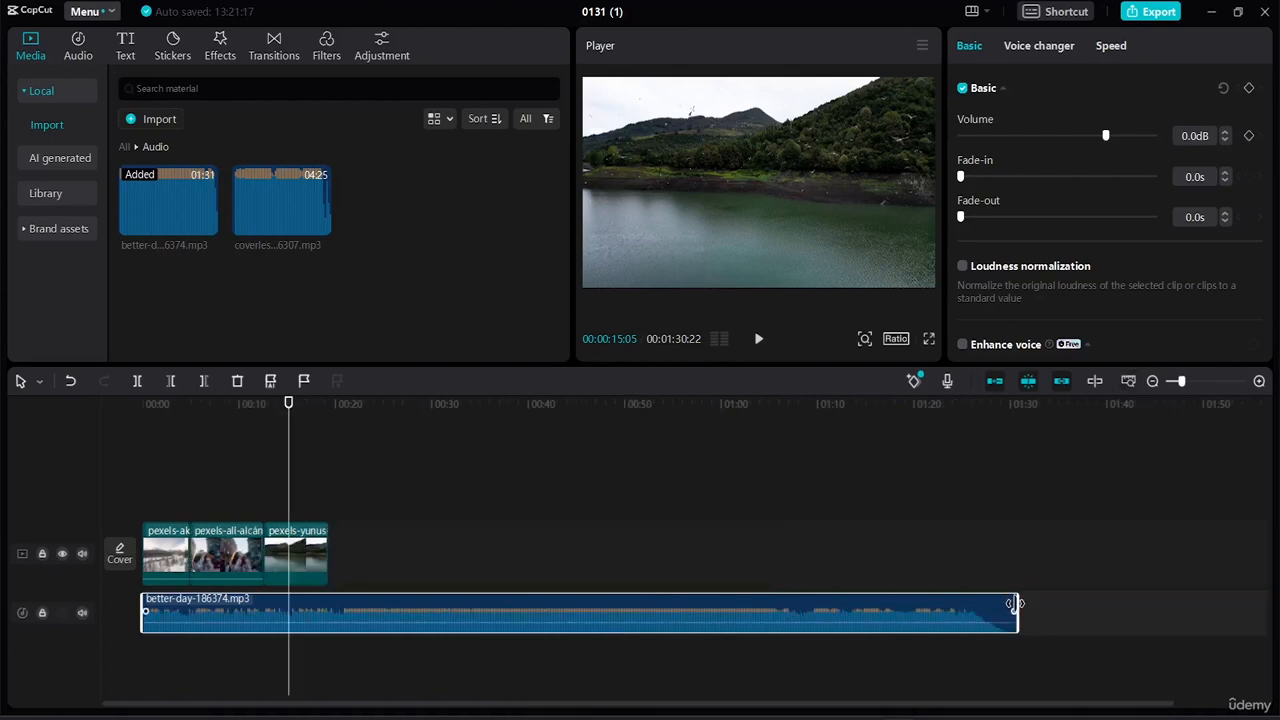
pyautogui.moveTo(1014, 603); pyautogui.dragTo(383, 594)
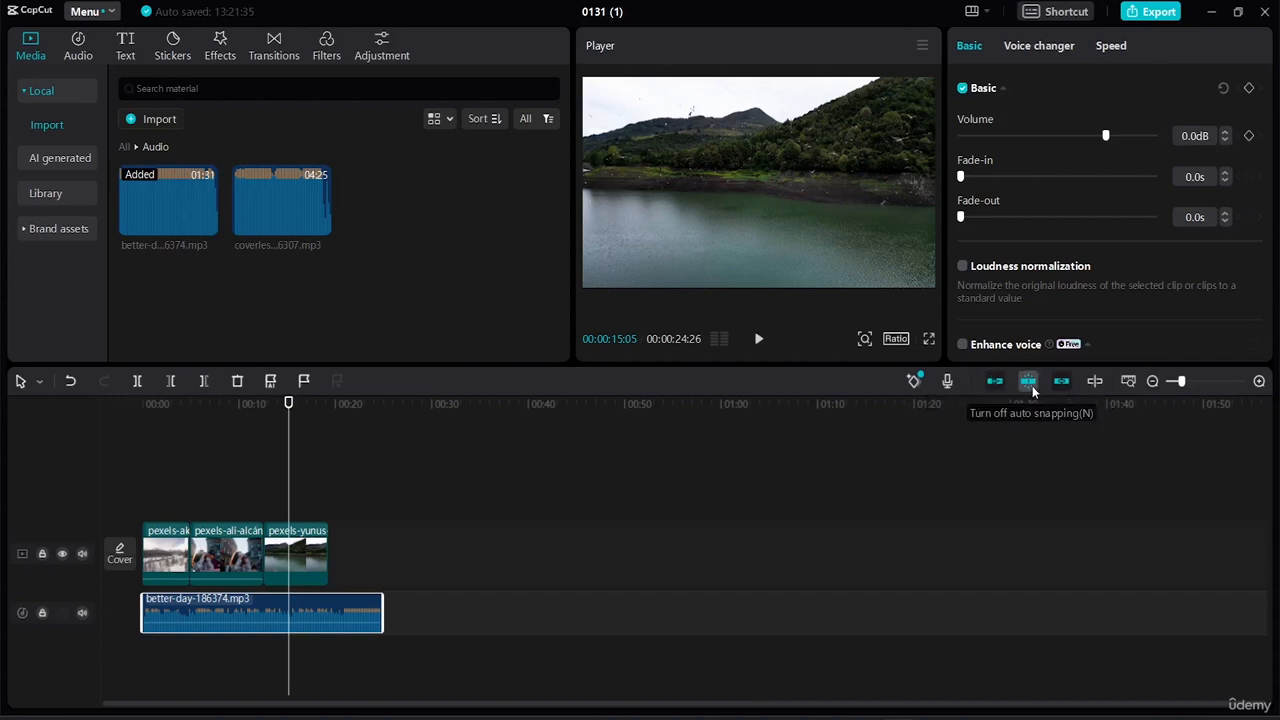
pyautogui.moveTo(383, 613); pyautogui.dragTo(330, 613)
pyautogui.click(392, 613)
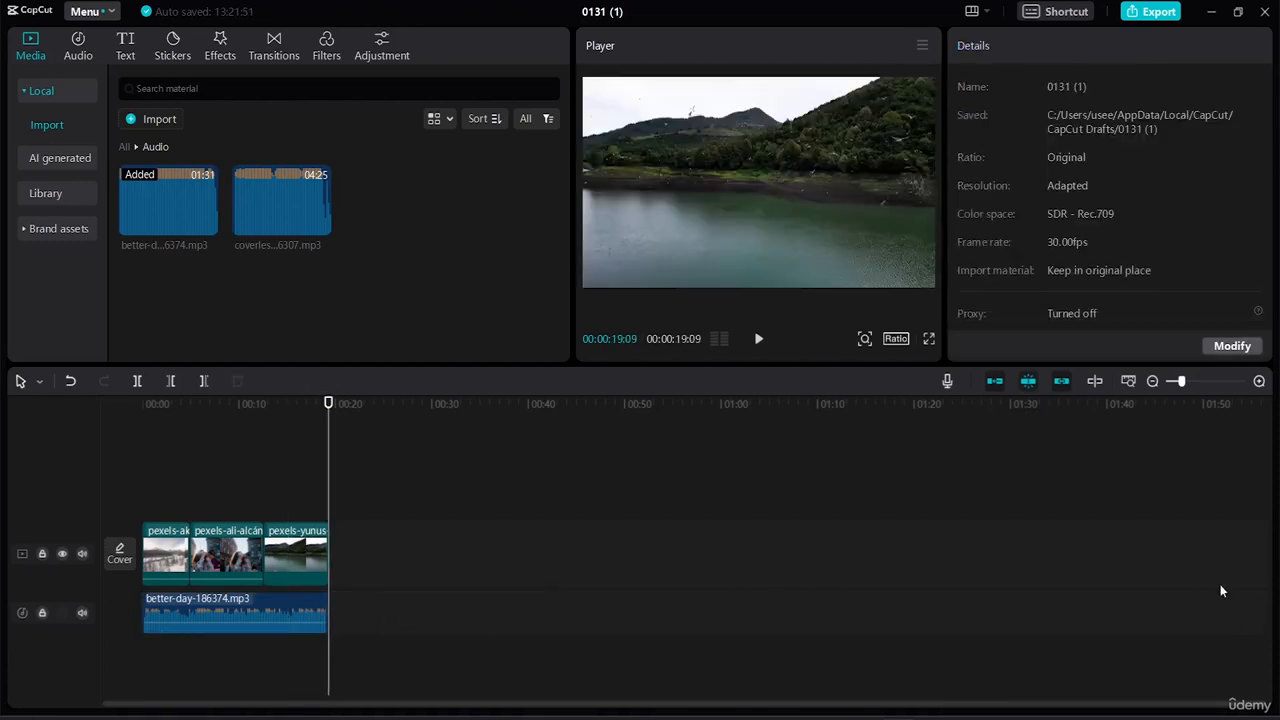
# - Split the lake clip at 00:00:14:12, leaving the music track whole
pyautogui.click(1128, 382)
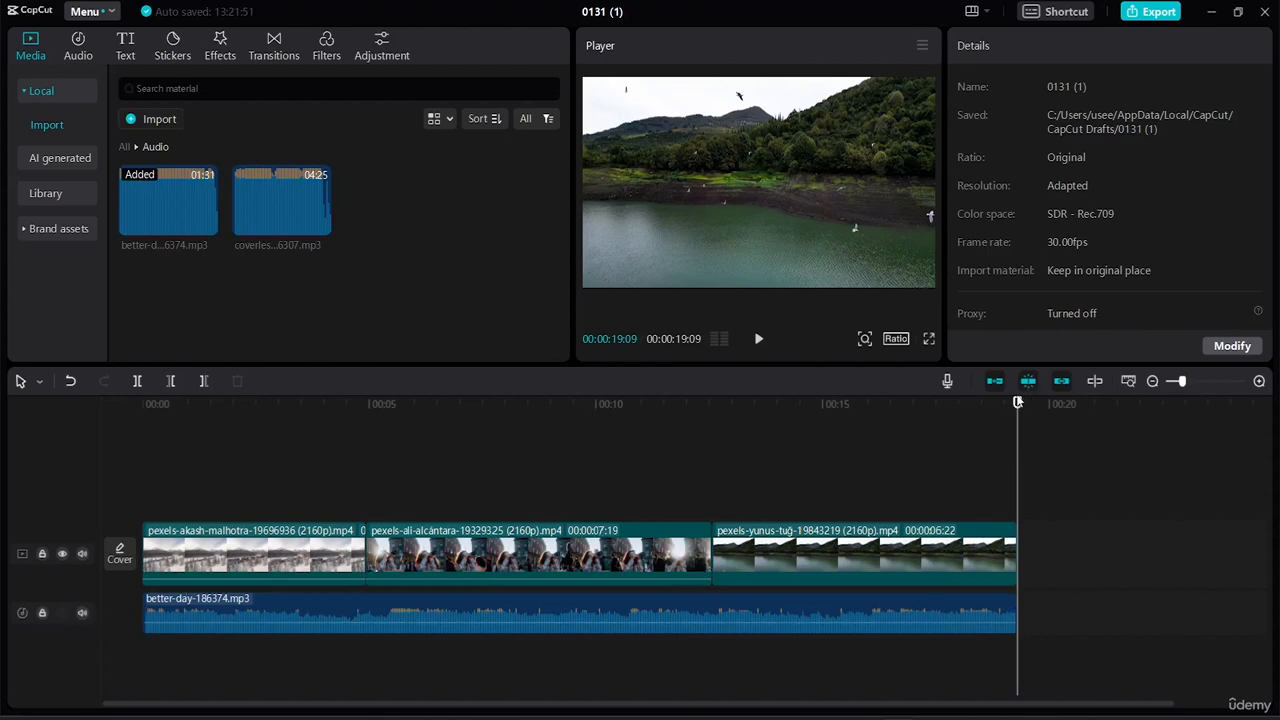
pyautogui.moveTo(1018, 402); pyautogui.dragTo(797, 412)
pyautogui.click(800, 411)
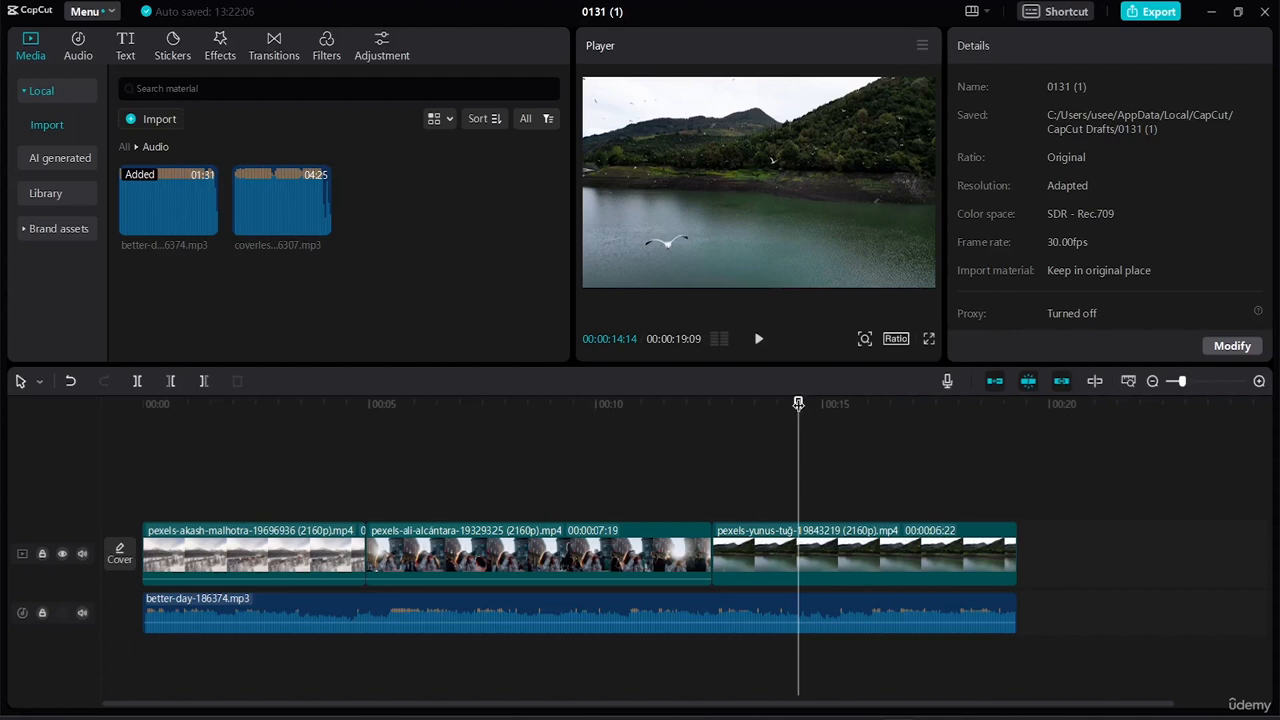
pyautogui.moveTo(797, 404); pyautogui.dragTo(795, 413)
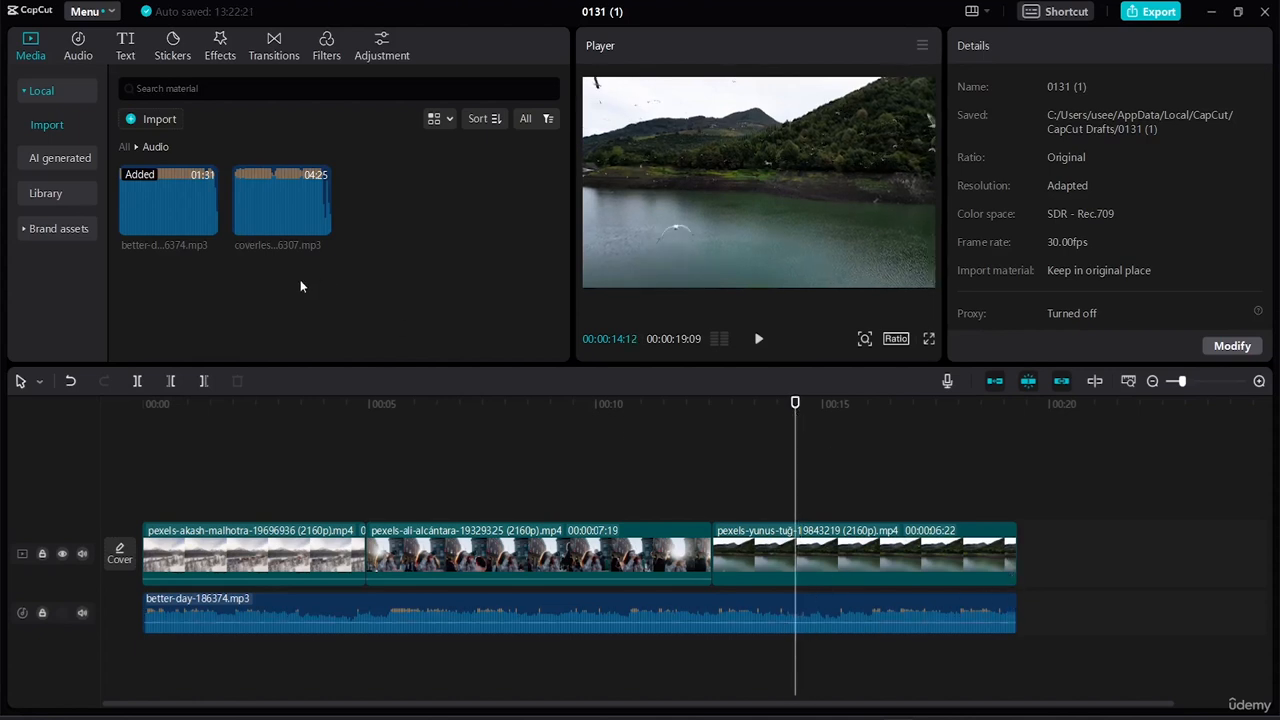
pyautogui.click(138, 382)
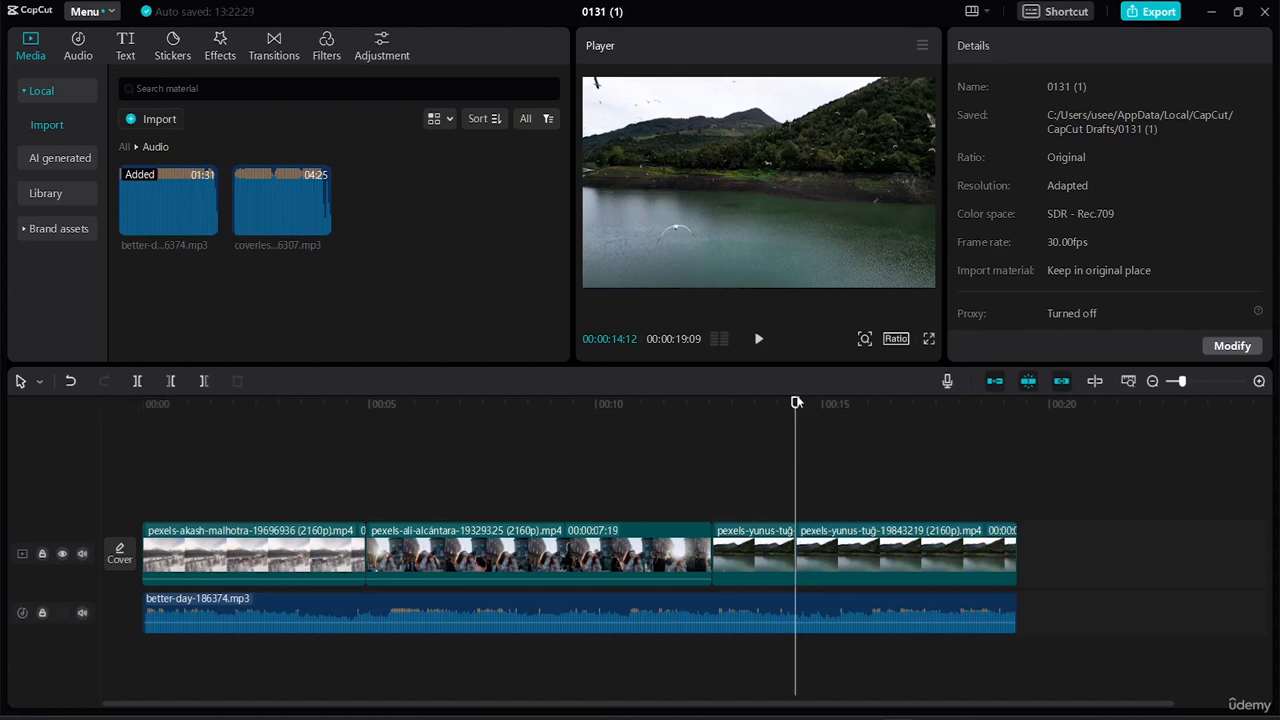
# - Use the Split tool to cut the second part of the lake clip at 00:00:16:08
pyautogui.moveTo(797, 403); pyautogui.dragTo(802, 403)
pyautogui.click(880, 403)
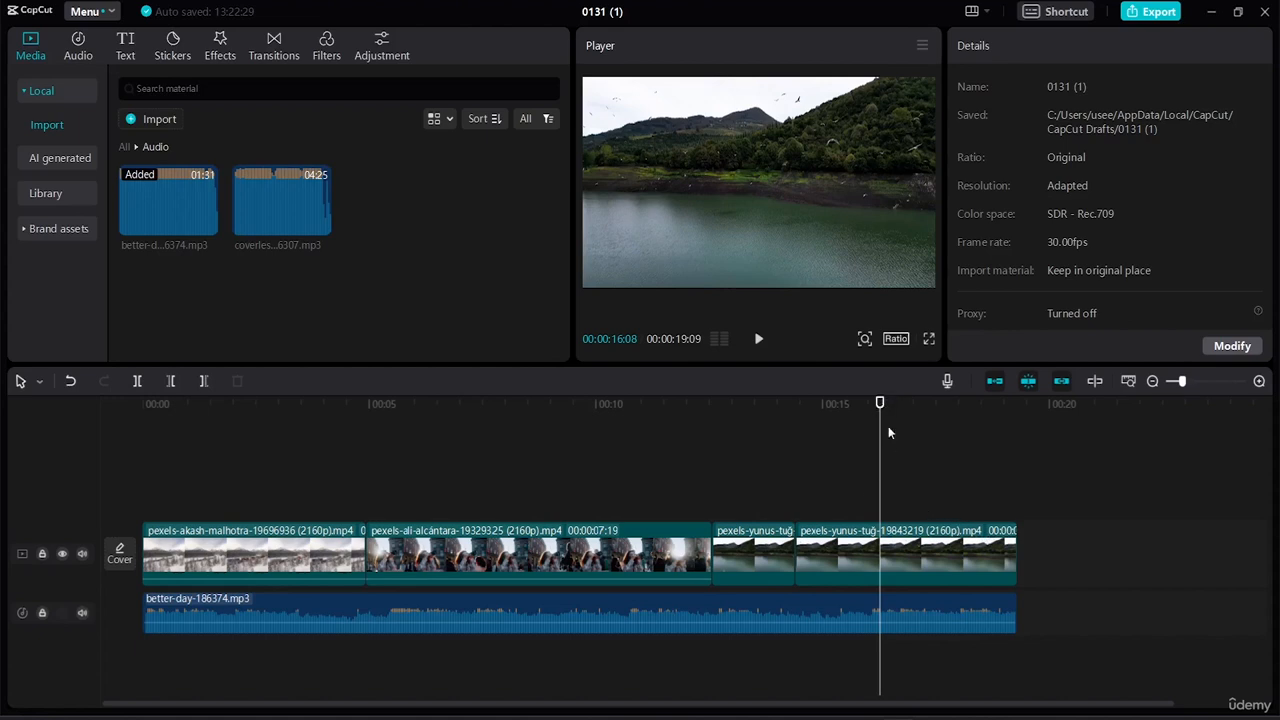
pyautogui.click(41, 386)
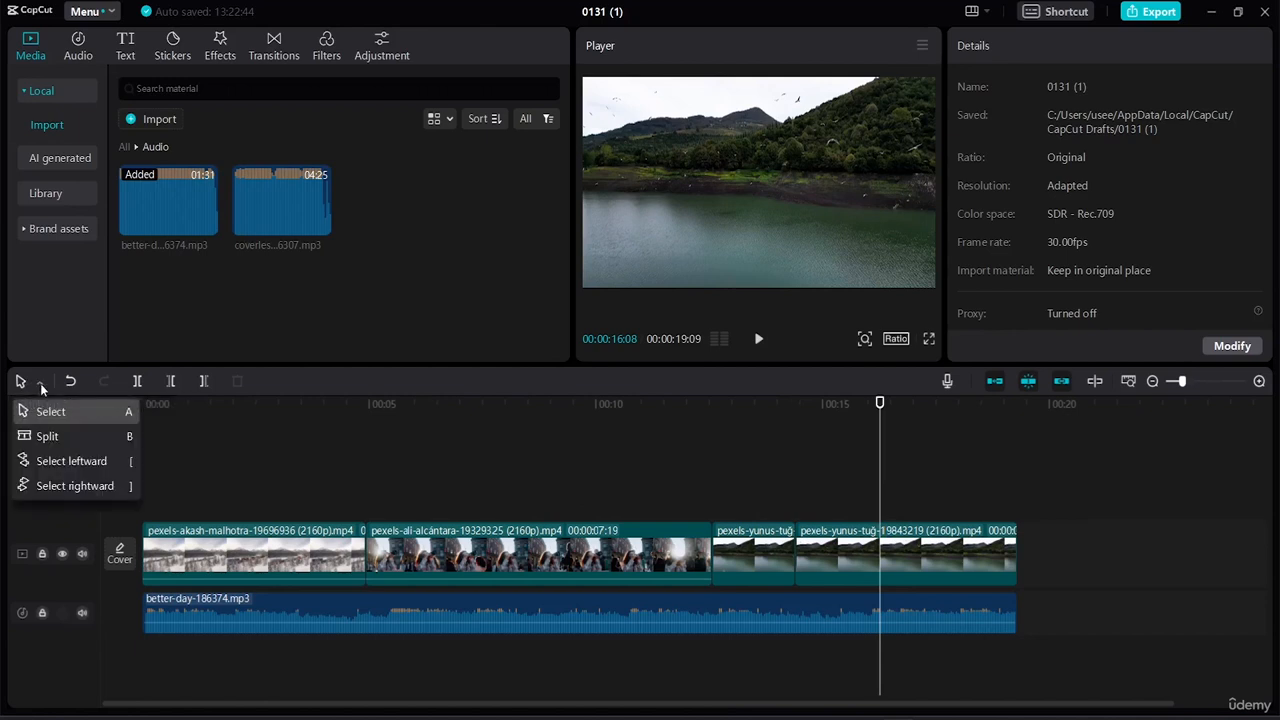
pyautogui.click(70, 441)
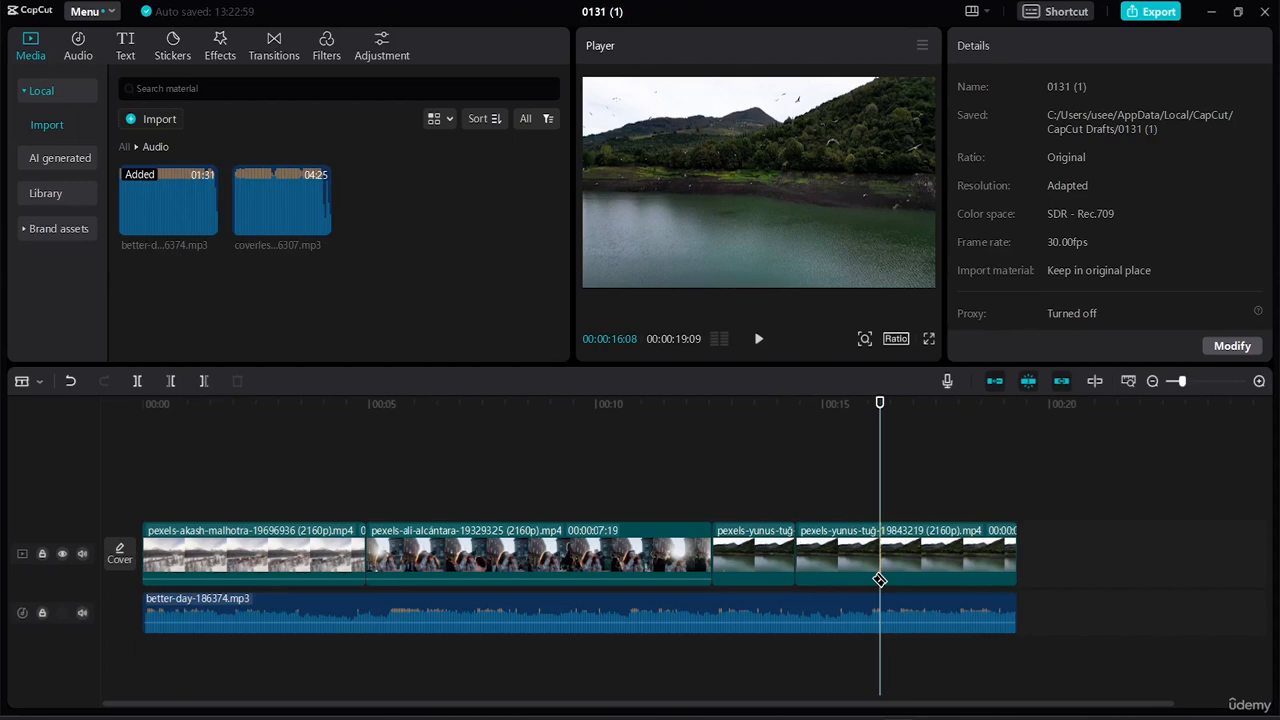
pyautogui.click(880, 580)
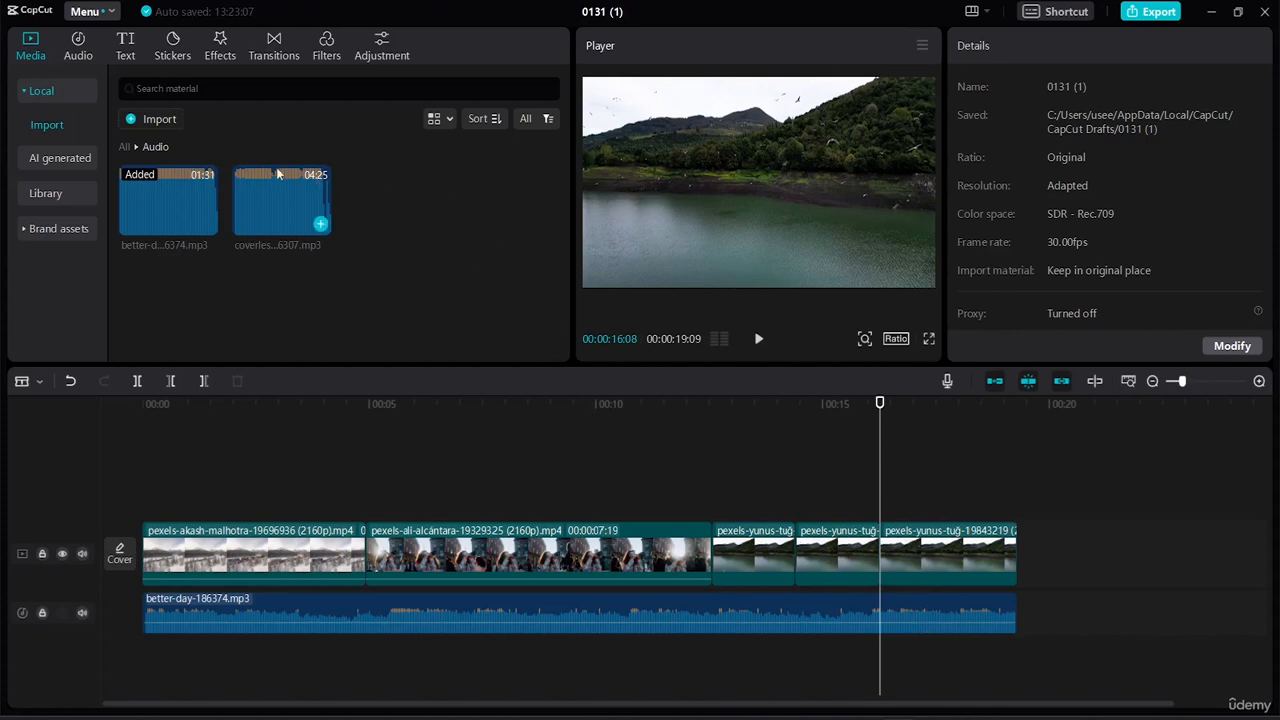
# - Return to Select mode and delete the middle lake segment between 00:00:14:12 and 00:00:16:08
pyautogui.click(38, 384)
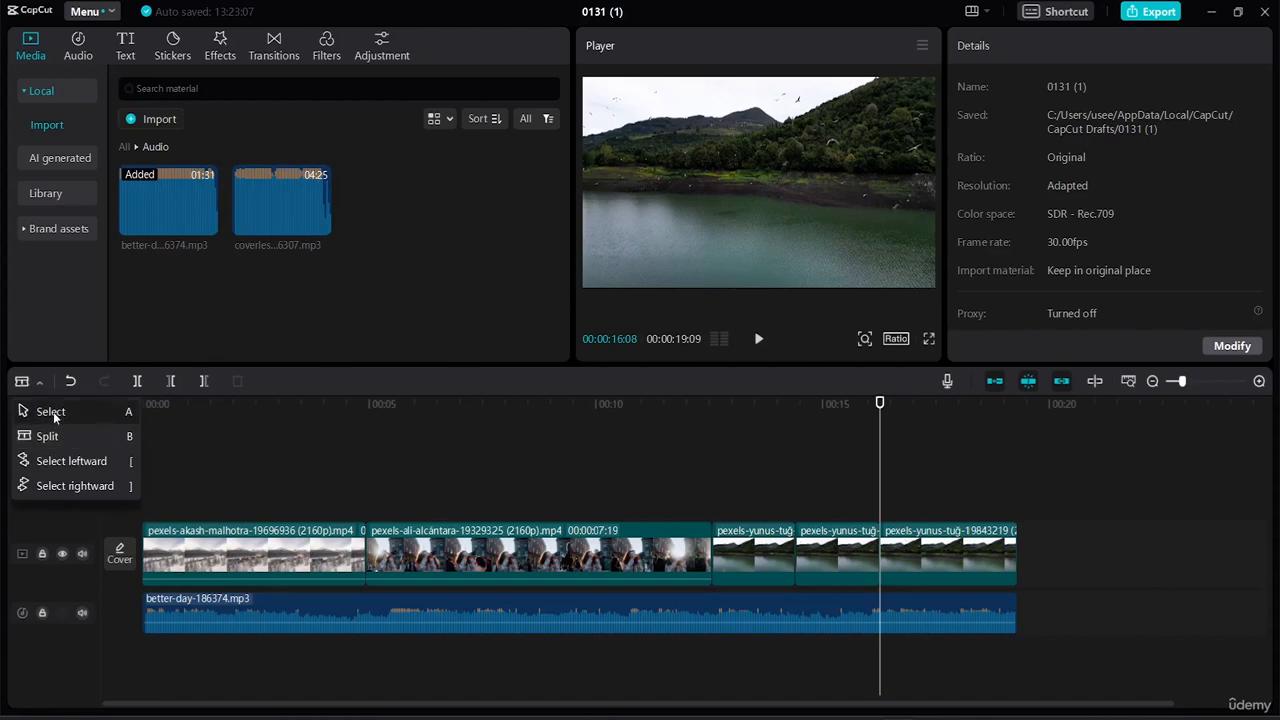
pyautogui.click(53, 411)
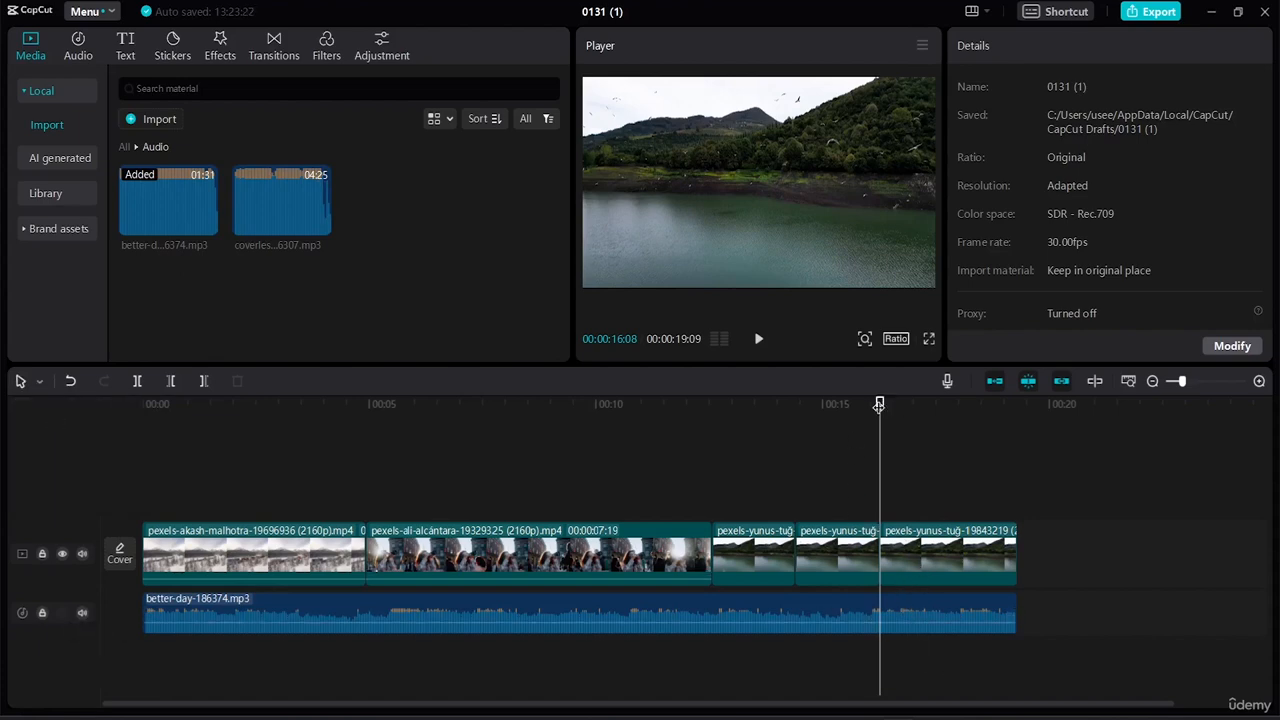
pyautogui.moveTo(879, 415); pyautogui.dragTo(659, 410)
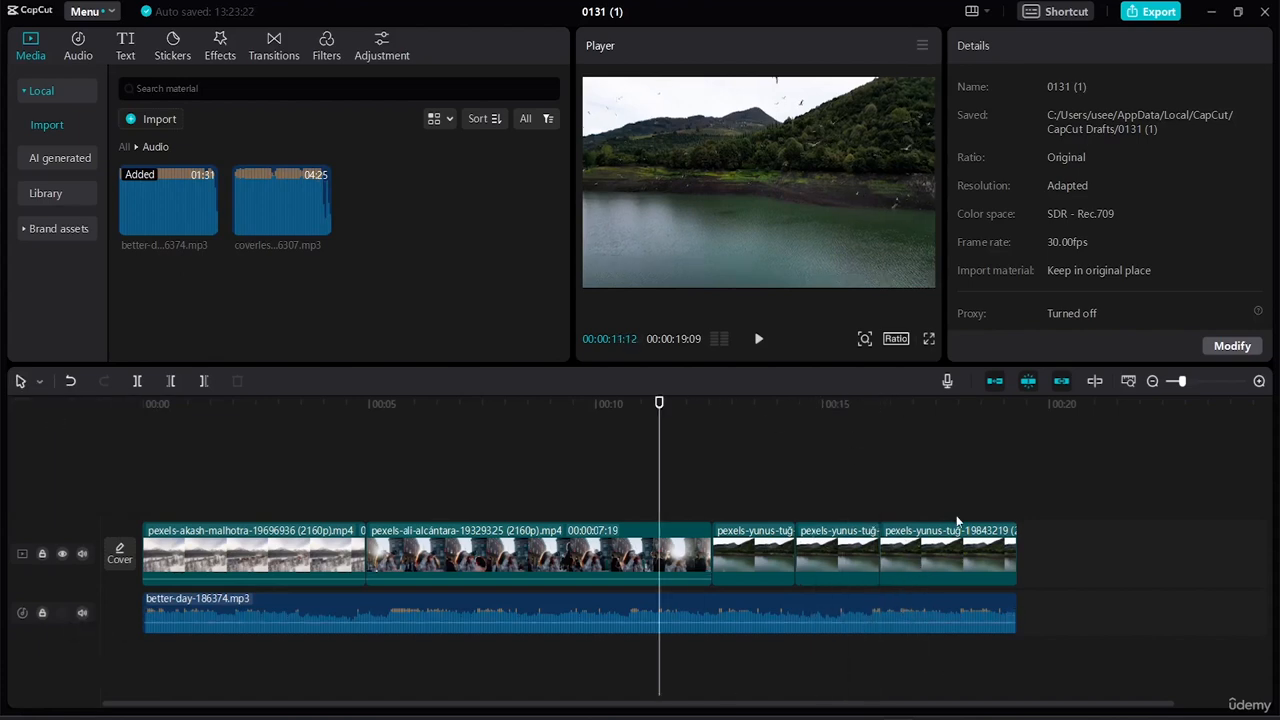
pyautogui.click(847, 576)
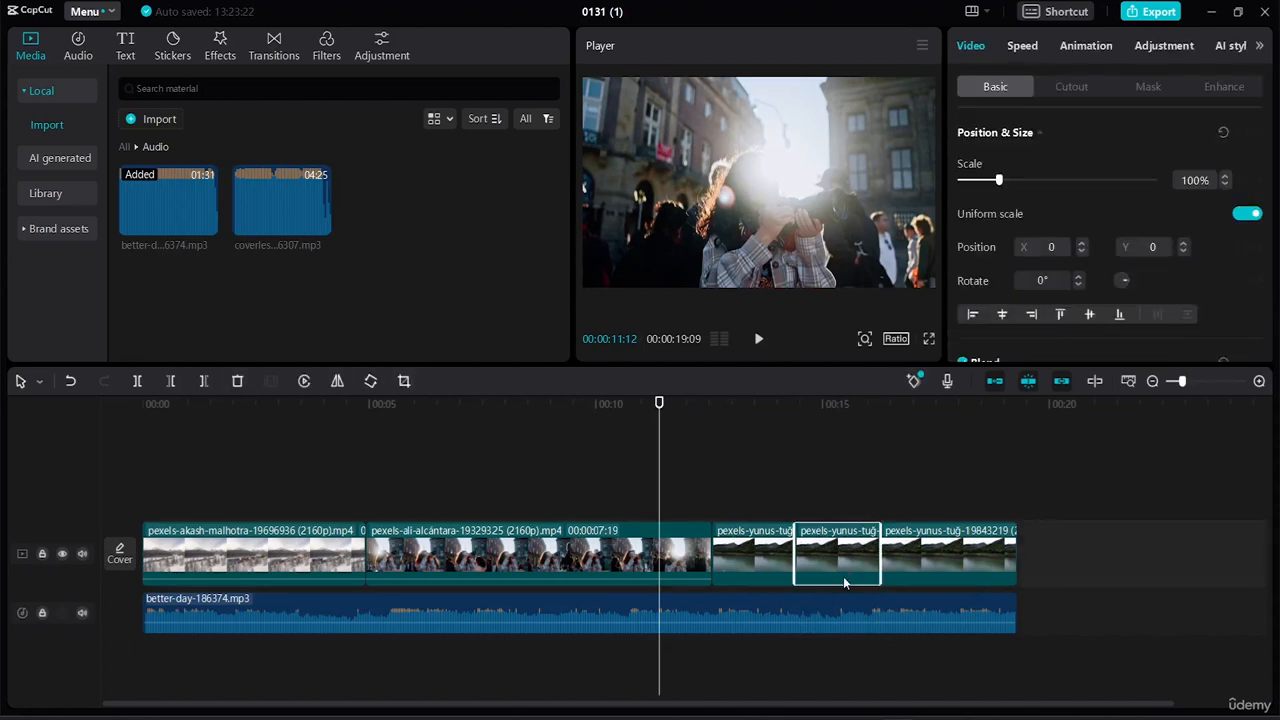
pyautogui.press('Delete')
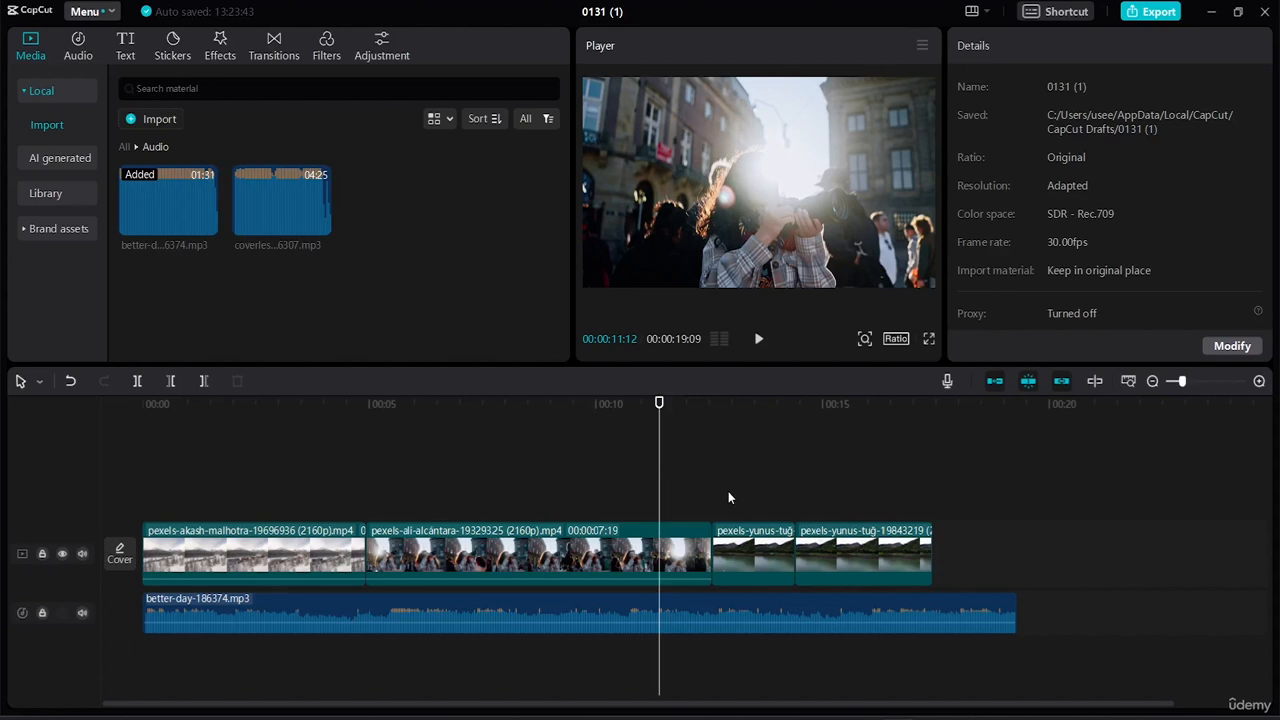
# - Split the photographer clip at 00:00:11:12, and split both that clip and the music track at 00:00:09:12
pyautogui.hotkey('ctrl', 'b')
pyautogui.moveTo(655, 406); pyautogui.dragTo(591, 409)
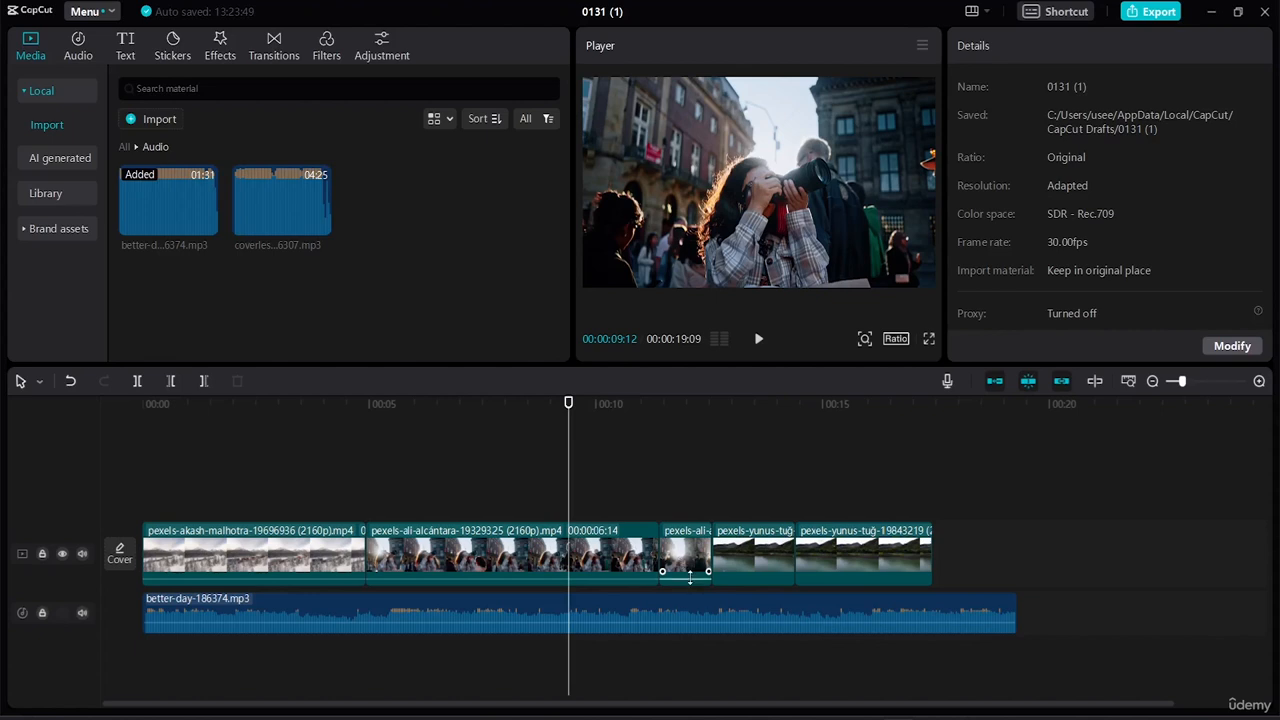
pyautogui.hotkey('ctrl', 'b')
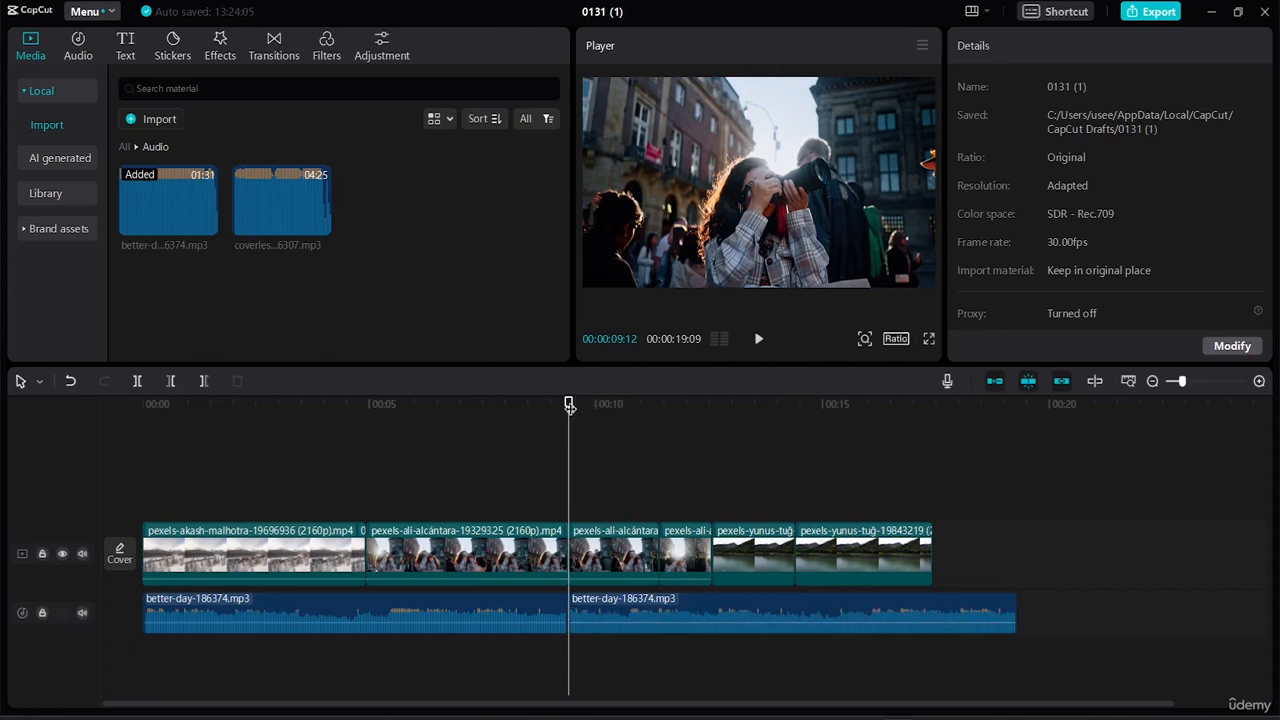
# - Split the music at the end of the last video clip, 00:00:17:13, and delete the excess audio beyond it
pyautogui.moveTo(569, 406); pyautogui.dragTo(506, 406)
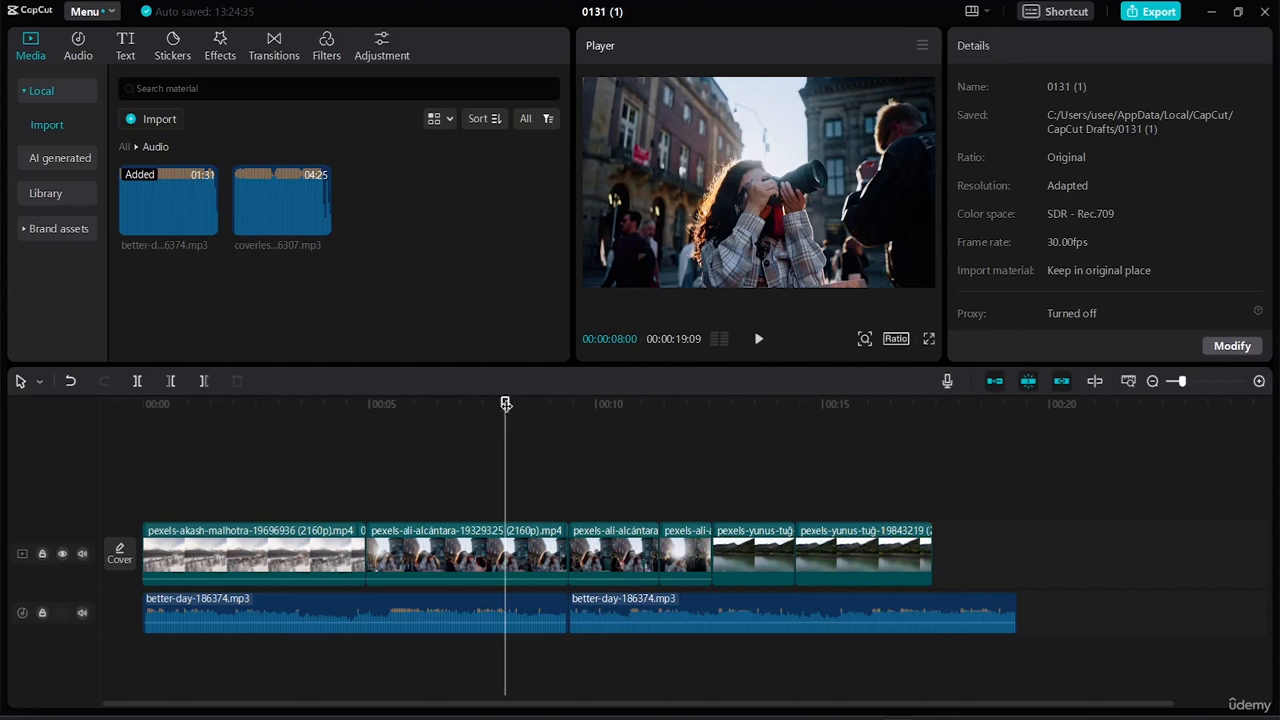
pyautogui.moveTo(506, 403); pyautogui.dragTo(935, 484)
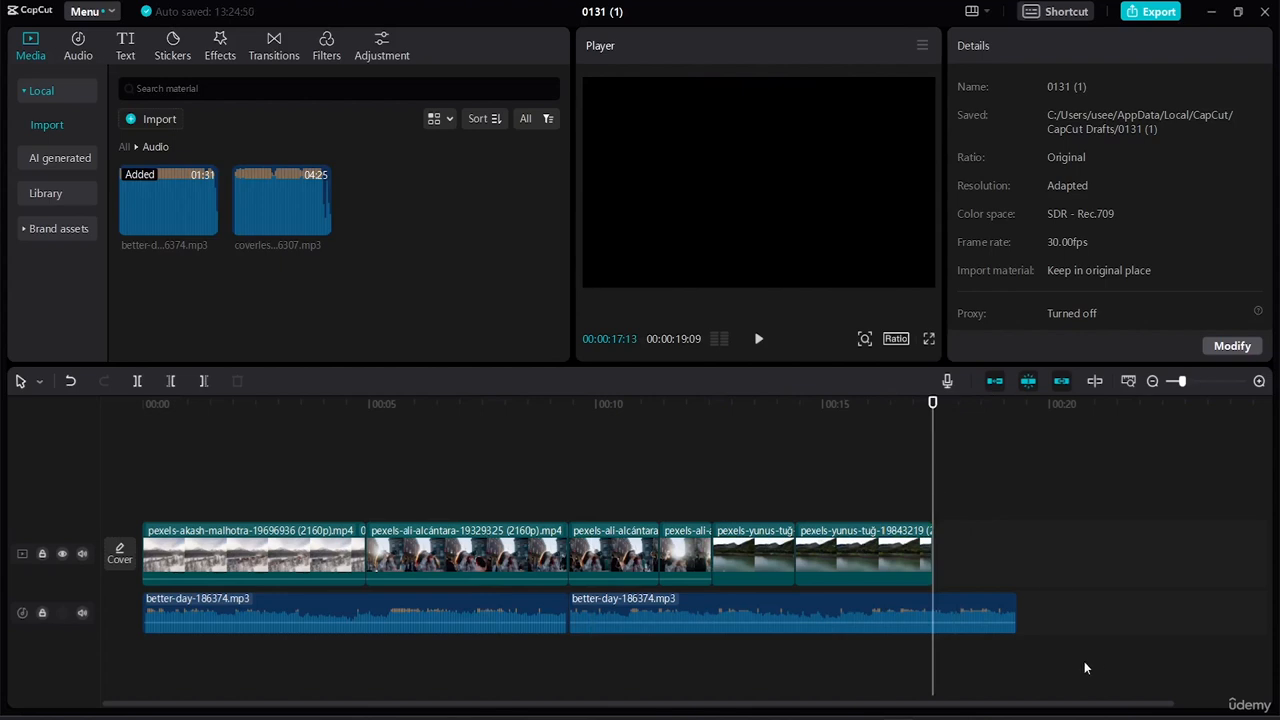
pyautogui.hotkey('ctrl', 'b')
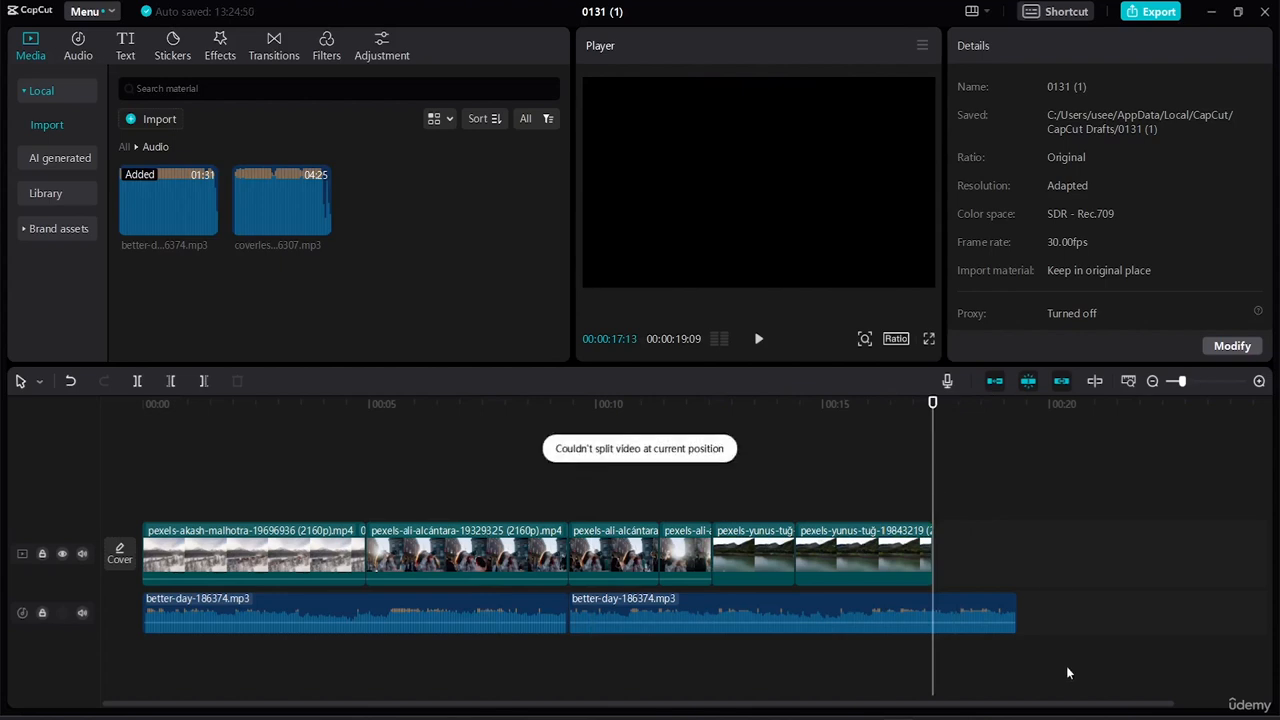
pyautogui.click(960, 606)
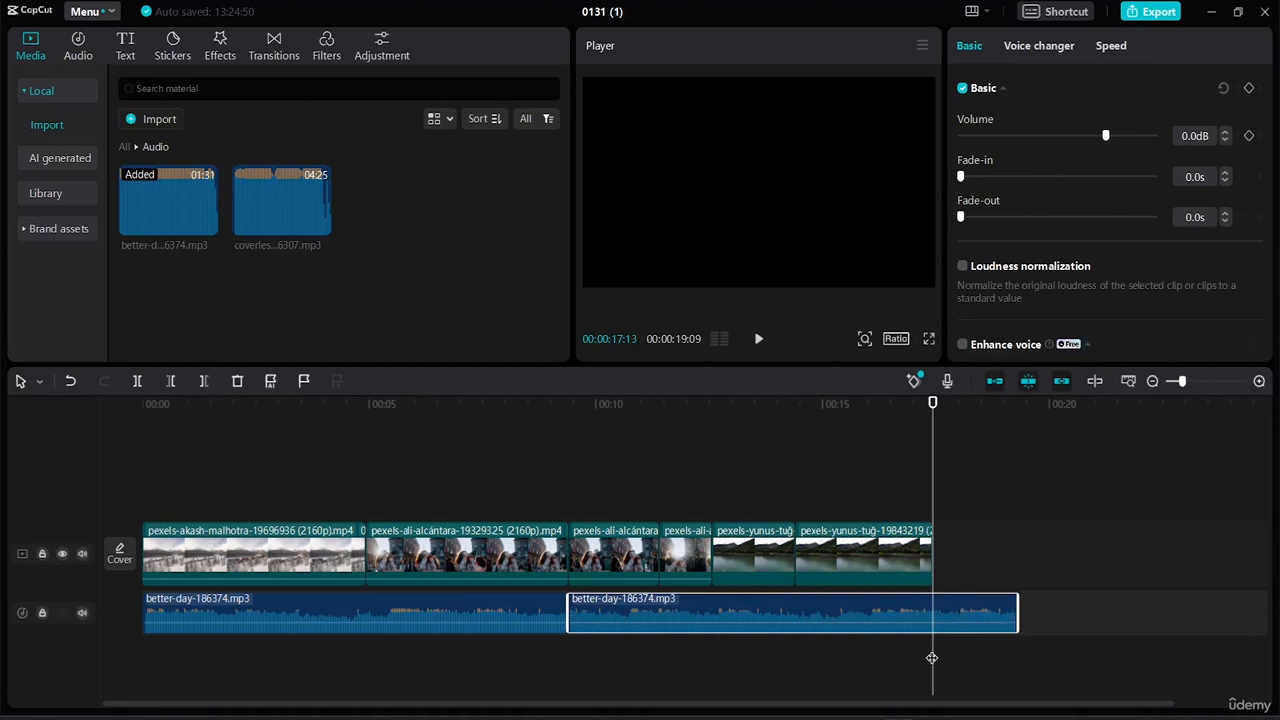
pyautogui.moveTo(977, 622)
pyautogui.click(138, 383)
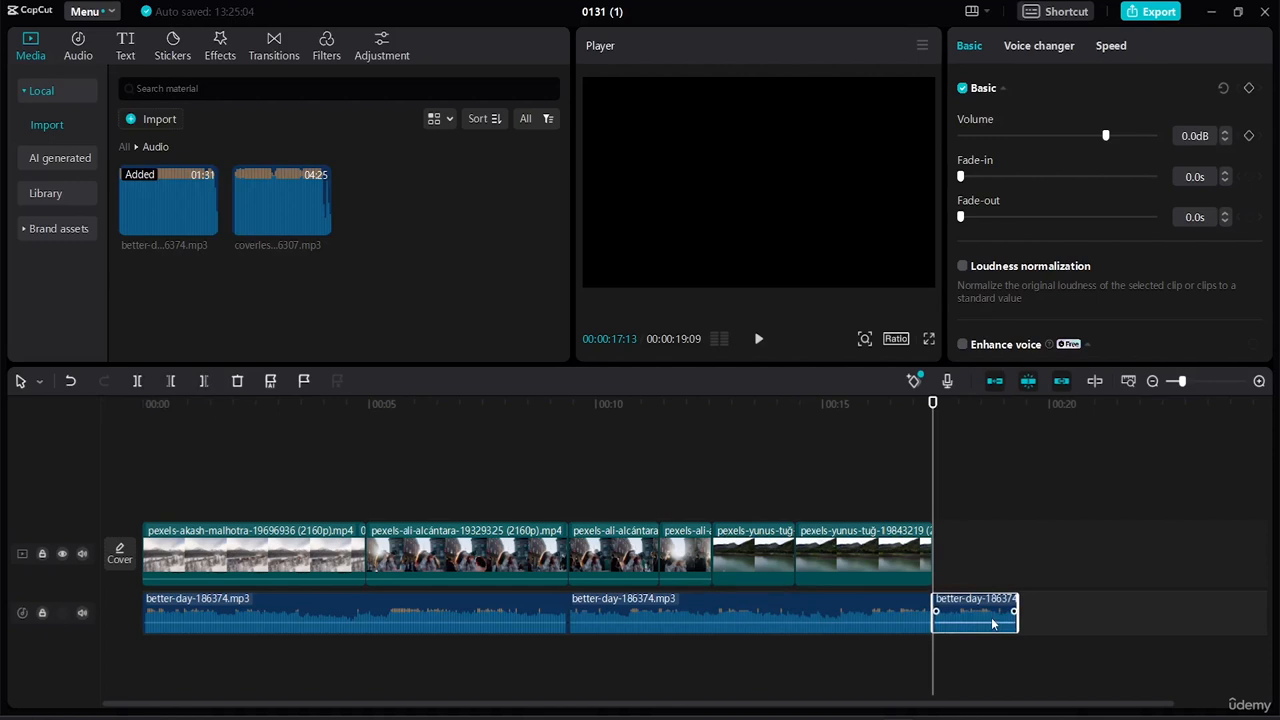
pyautogui.press('Delete')
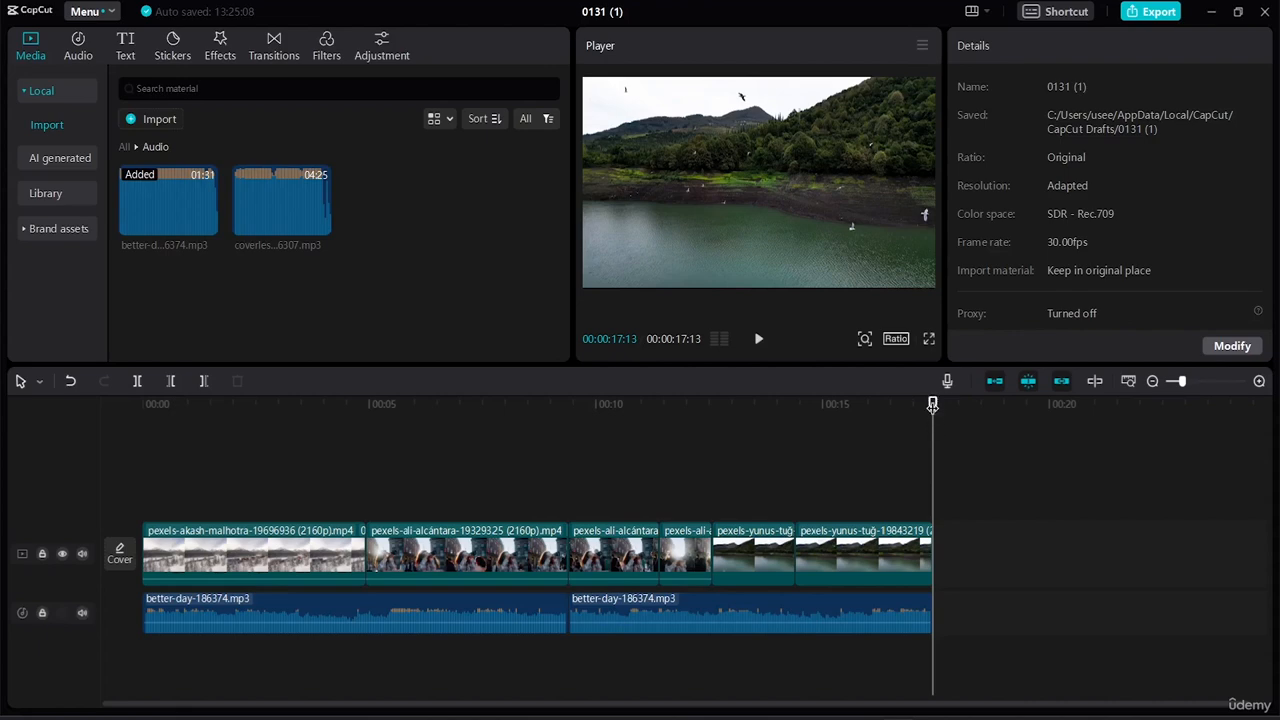
# - Scrub through the edited sequence from its beginning to its end to check the cuts
pyautogui.moveTo(933, 402); pyautogui.dragTo(142, 401)
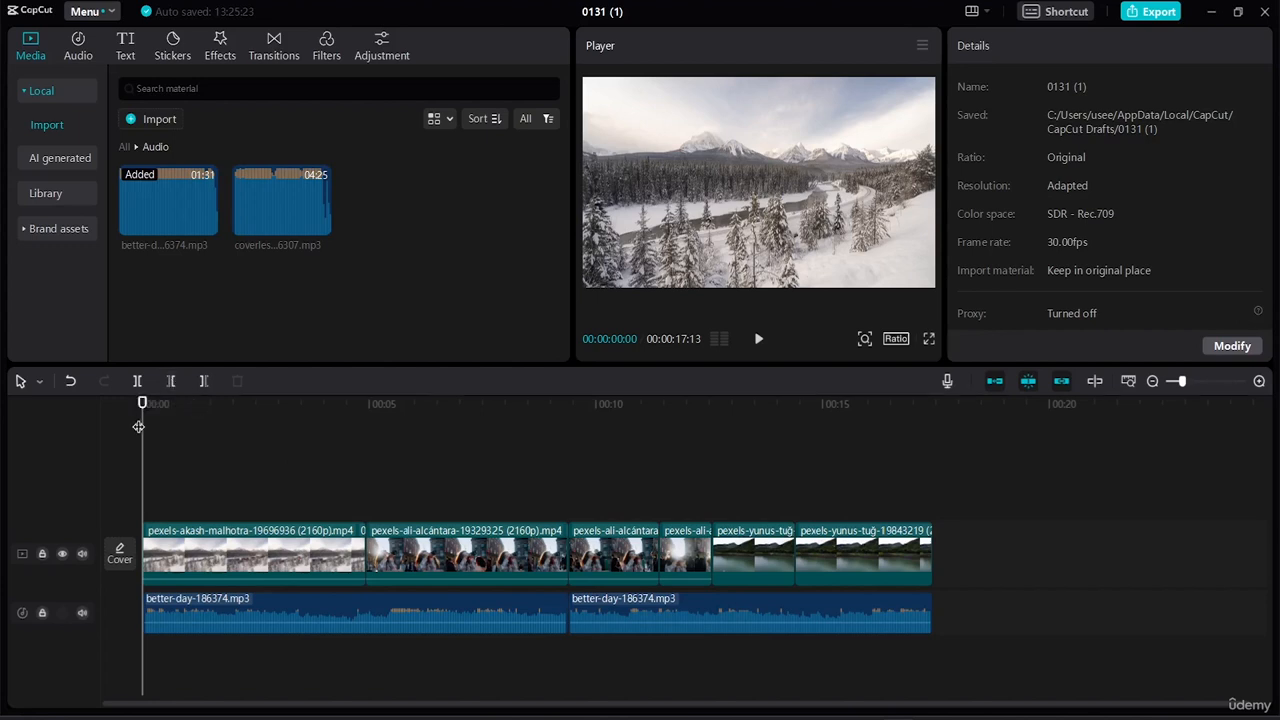
pyautogui.moveTo(142, 401); pyautogui.dragTo(884, 537)
pyautogui.moveTo(925, 403); pyautogui.dragTo(658, 412)
pyautogui.moveTo(864, 554); pyautogui.dragTo(857, 550)
pyautogui.click(943, 605)
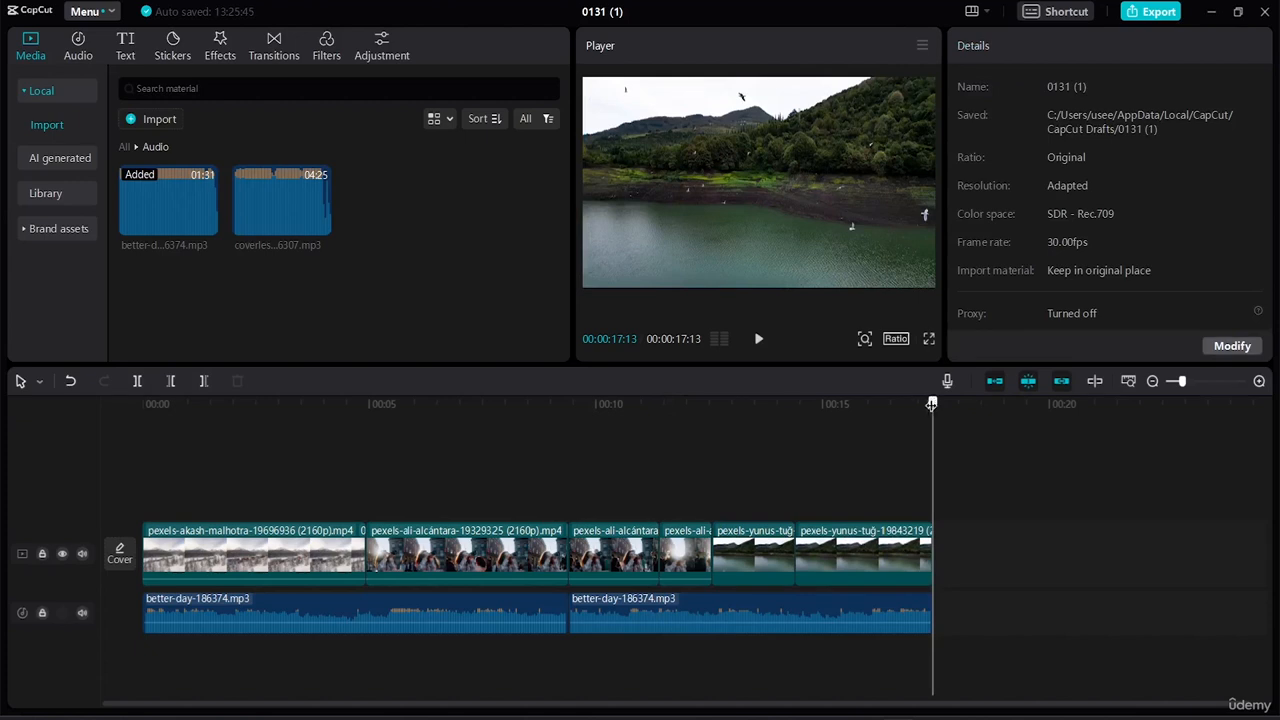
# - Use the Split tool to cut the second music segment at 00:00:12:17, where the first lake clip starts
pyautogui.click(837, 420)
pyautogui.moveTo(745, 419); pyautogui.dragTo(712, 418)
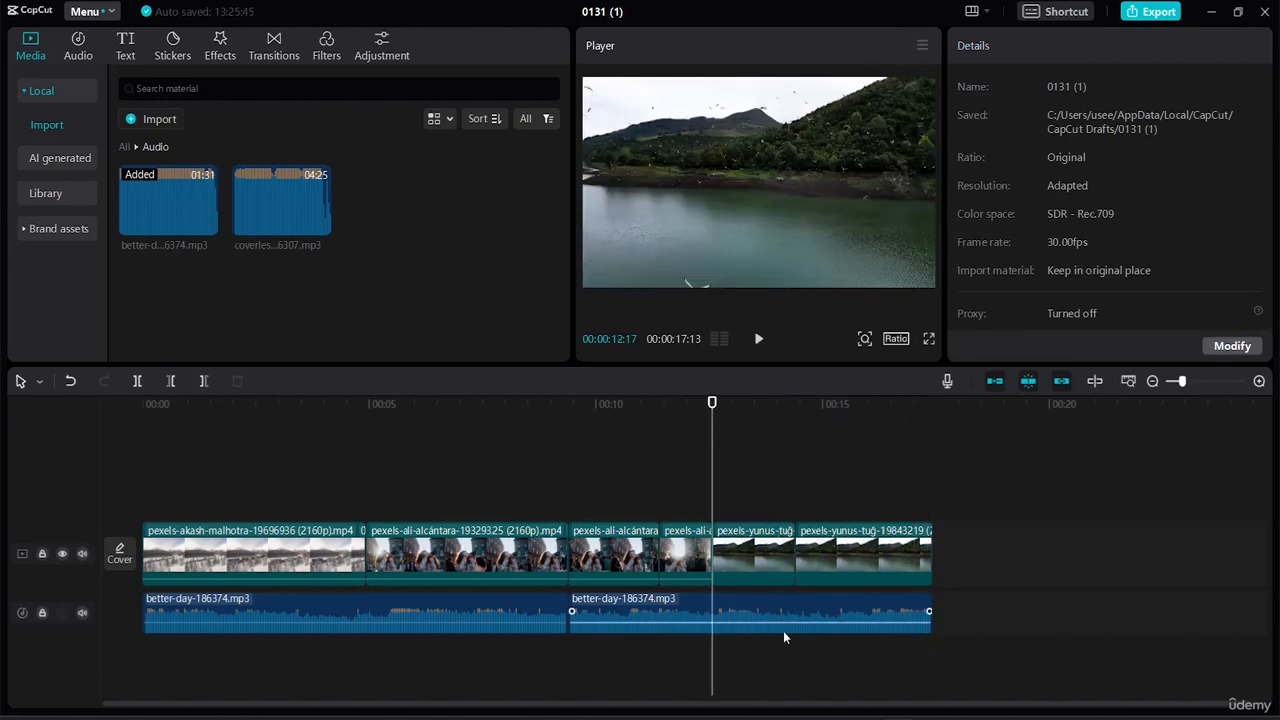
pyautogui.click(40, 386)
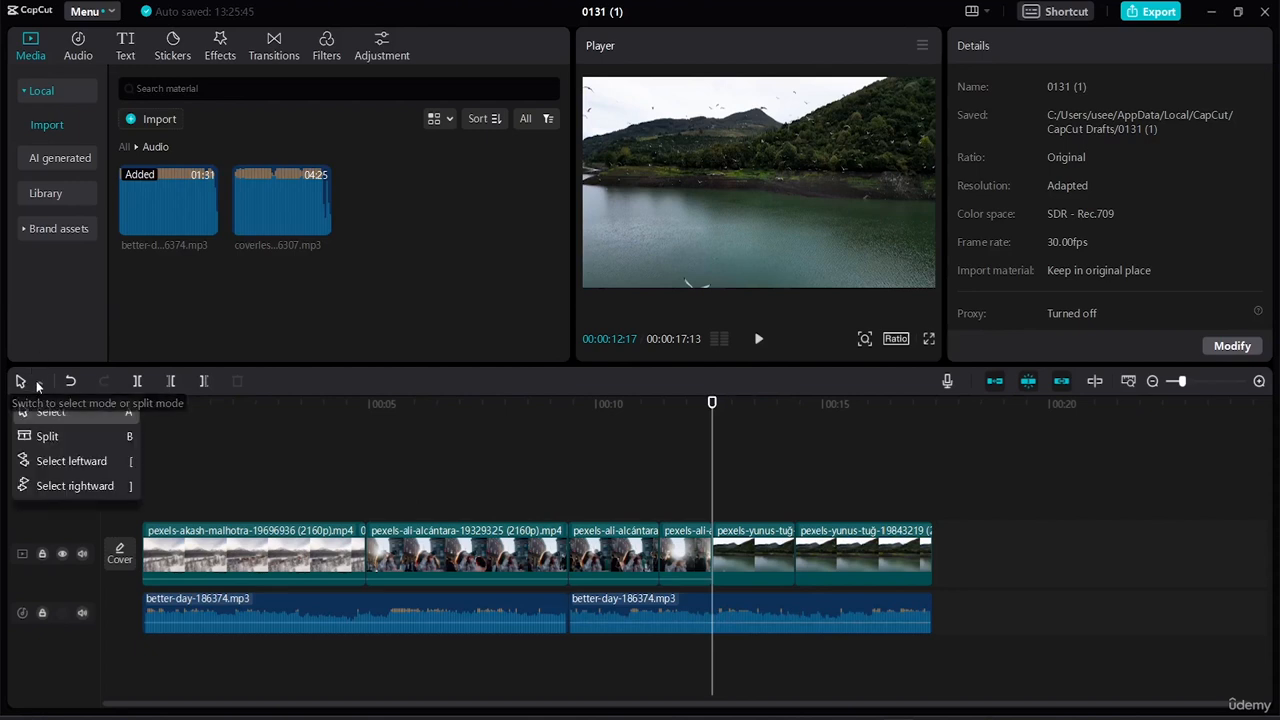
pyautogui.click(50, 438)
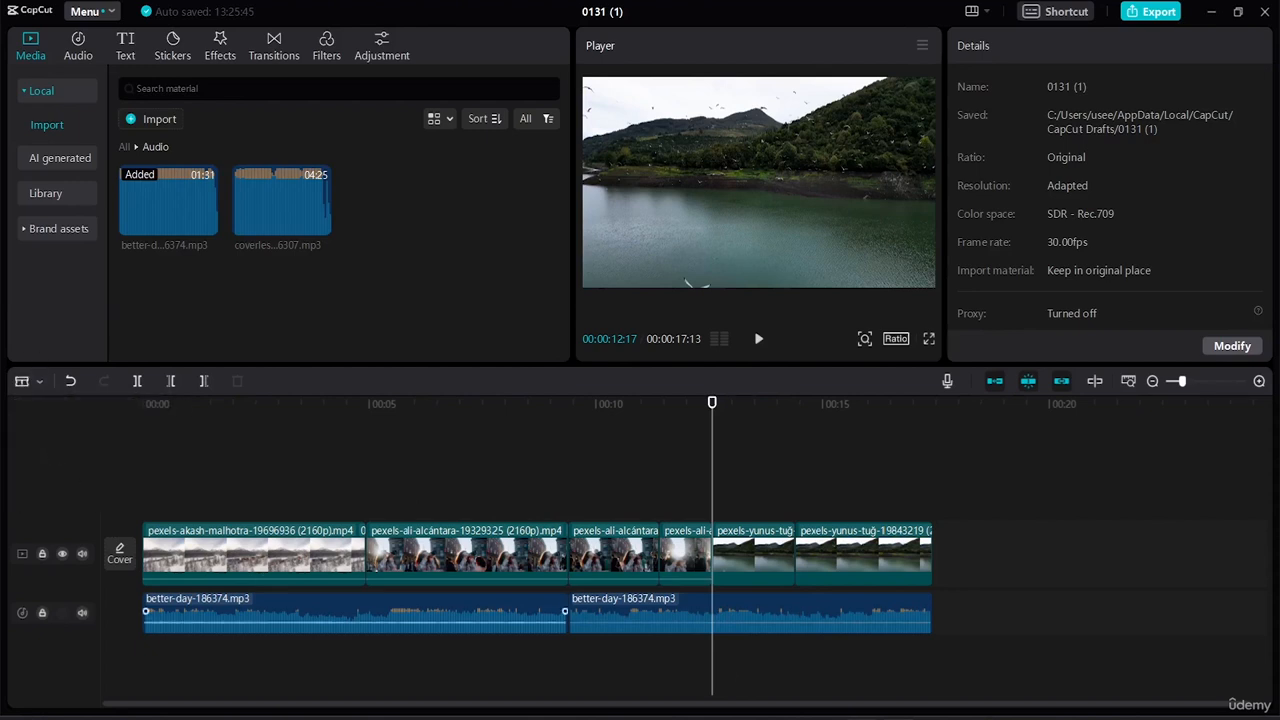
pyautogui.click(710, 625)
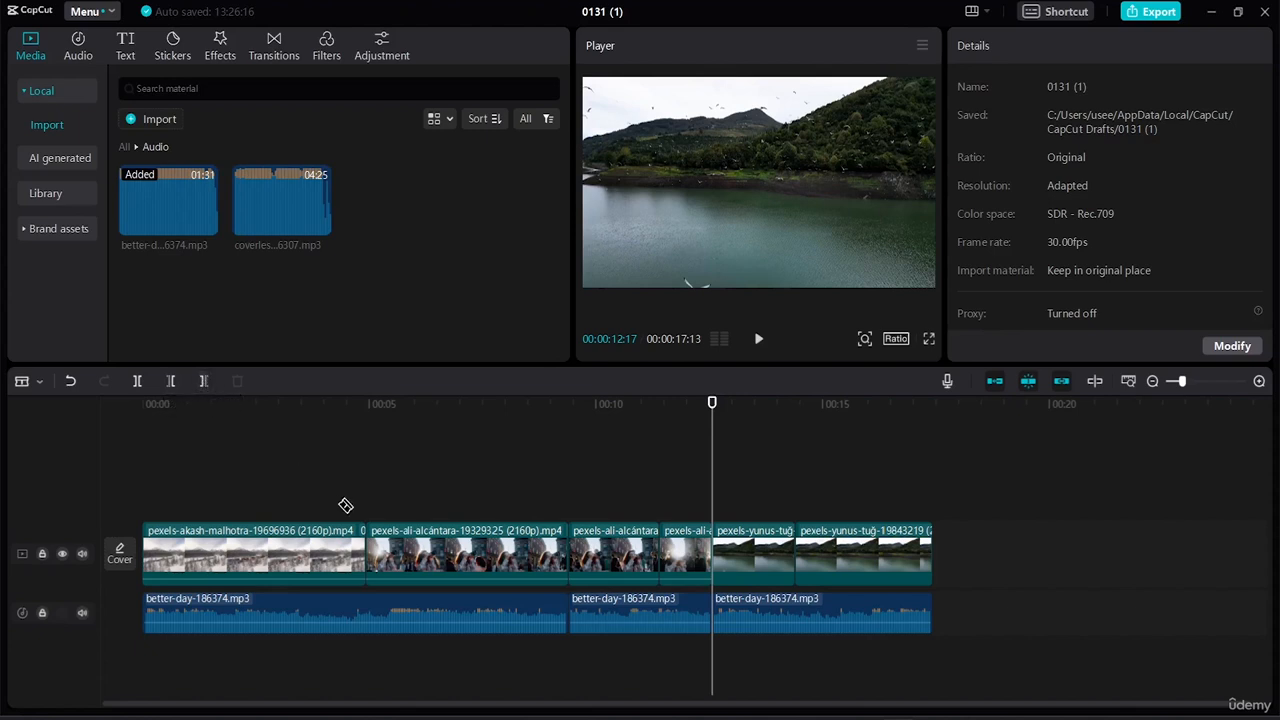
# - Delete the parts of the two lake clips to the right of the playhead at 00:00:13:12 and 00:00:14:04
pyautogui.click(205, 381)
pyautogui.moveTo(718, 403); pyautogui.dragTo(750, 406)
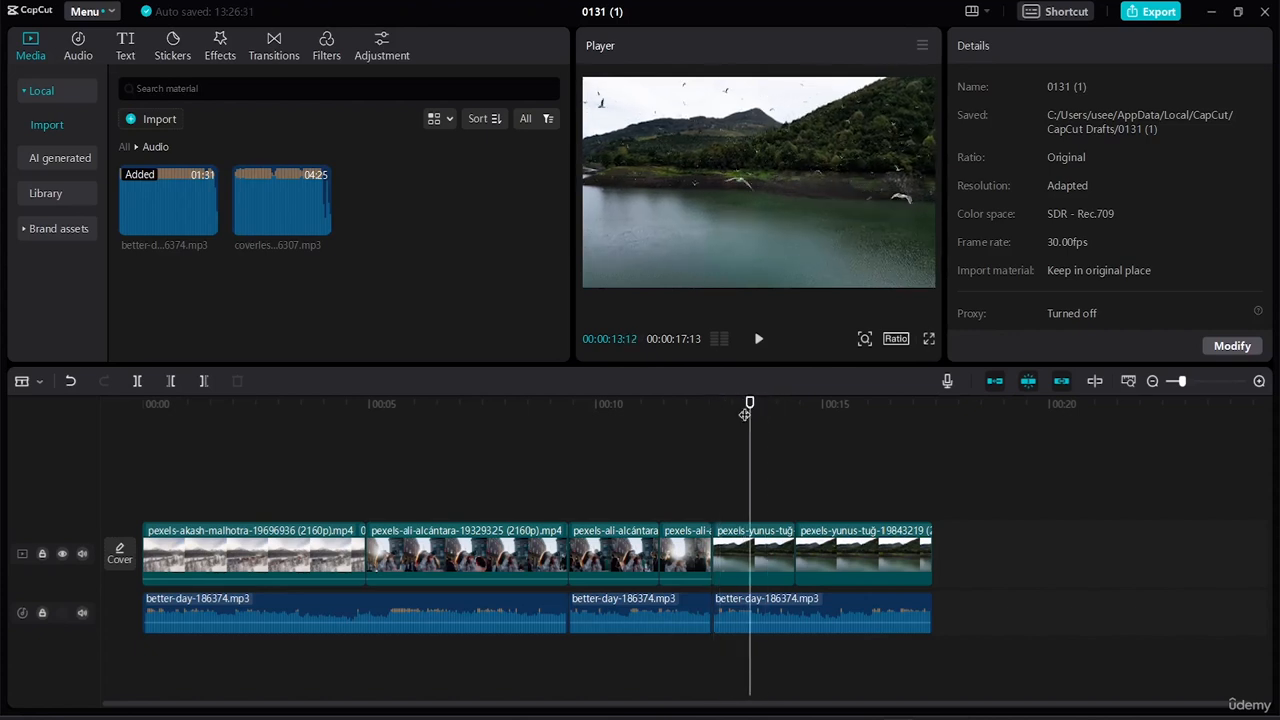
pyautogui.click(204, 386)
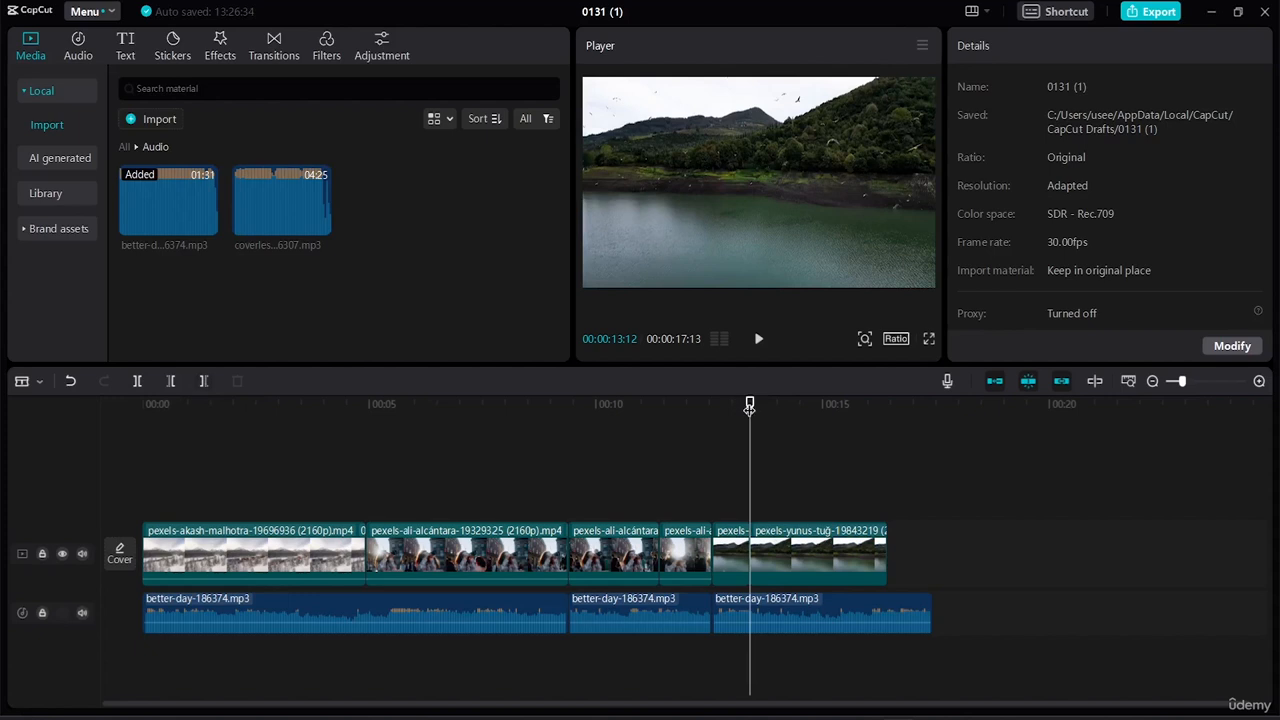
pyautogui.moveTo(750, 406); pyautogui.dragTo(783, 406)
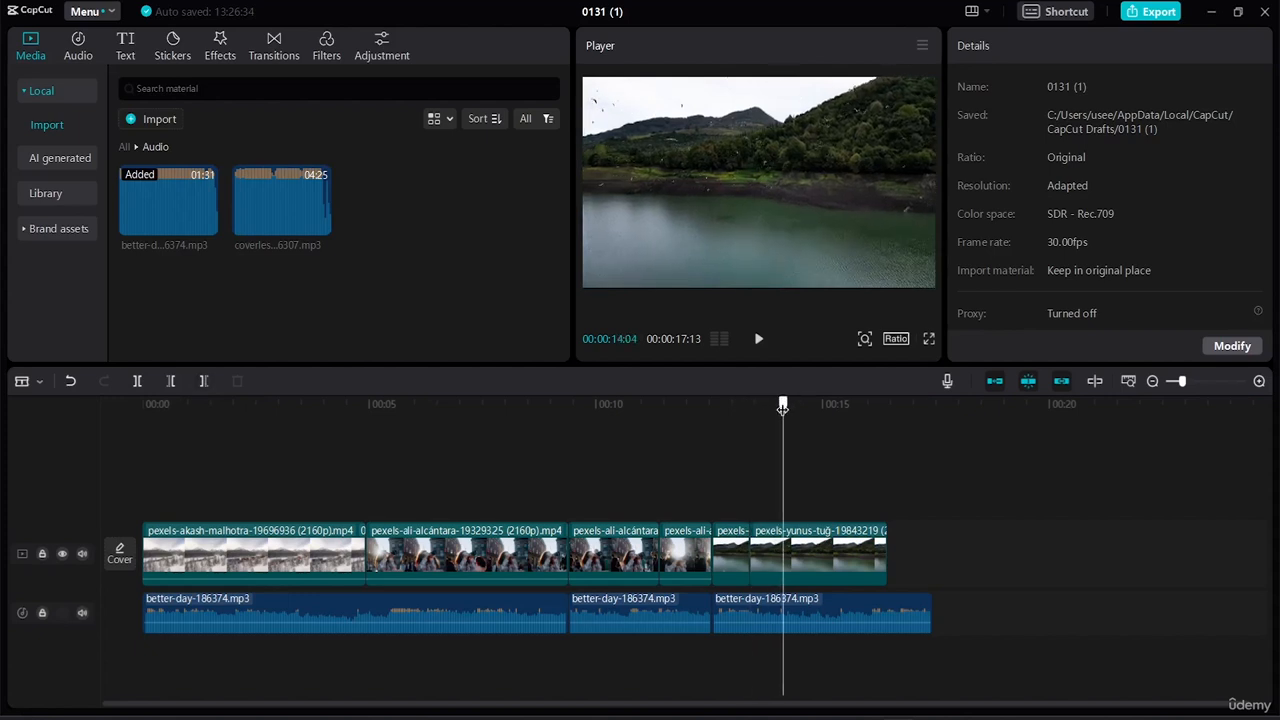
pyautogui.click(204, 381)
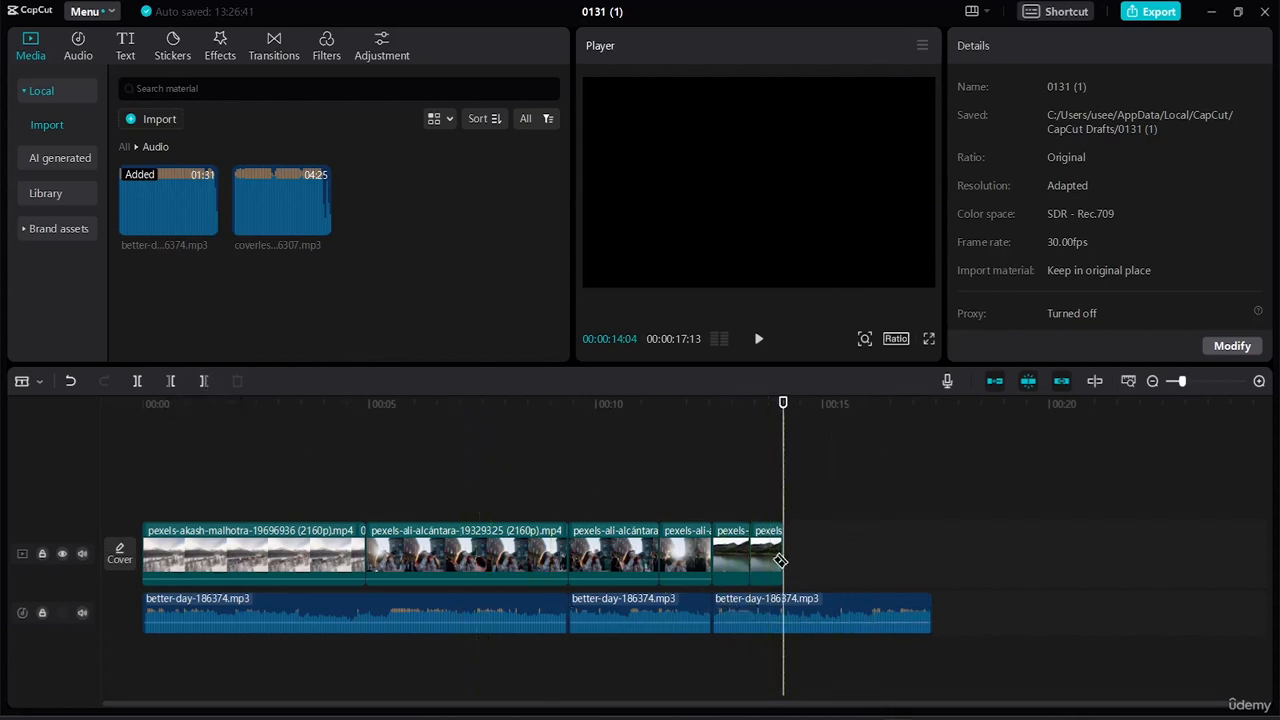
pyautogui.click(206, 379)
# - Return to Select mode and delete the part of the snowy landscape clip before 00:00:02:06
pyautogui.click(39, 381)
pyautogui.click(47, 409)
pyautogui.moveTo(783, 404); pyautogui.dragTo(235, 437)
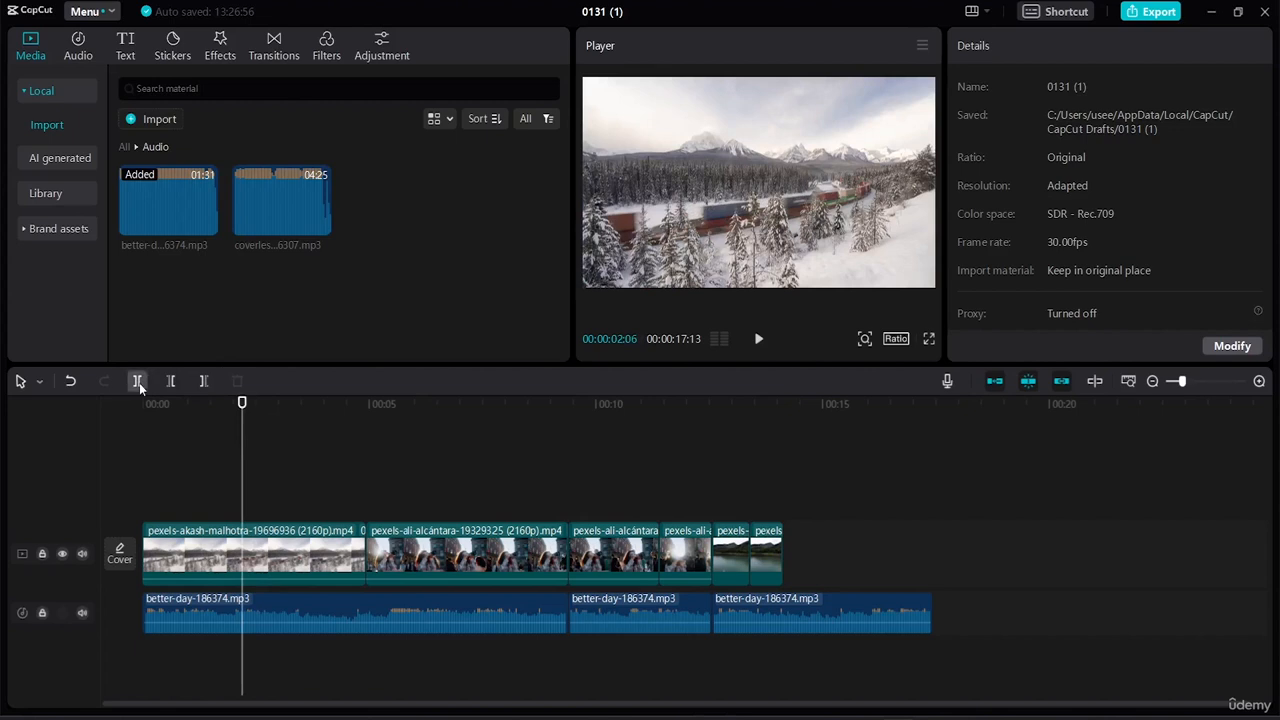
pyautogui.click(170, 381)
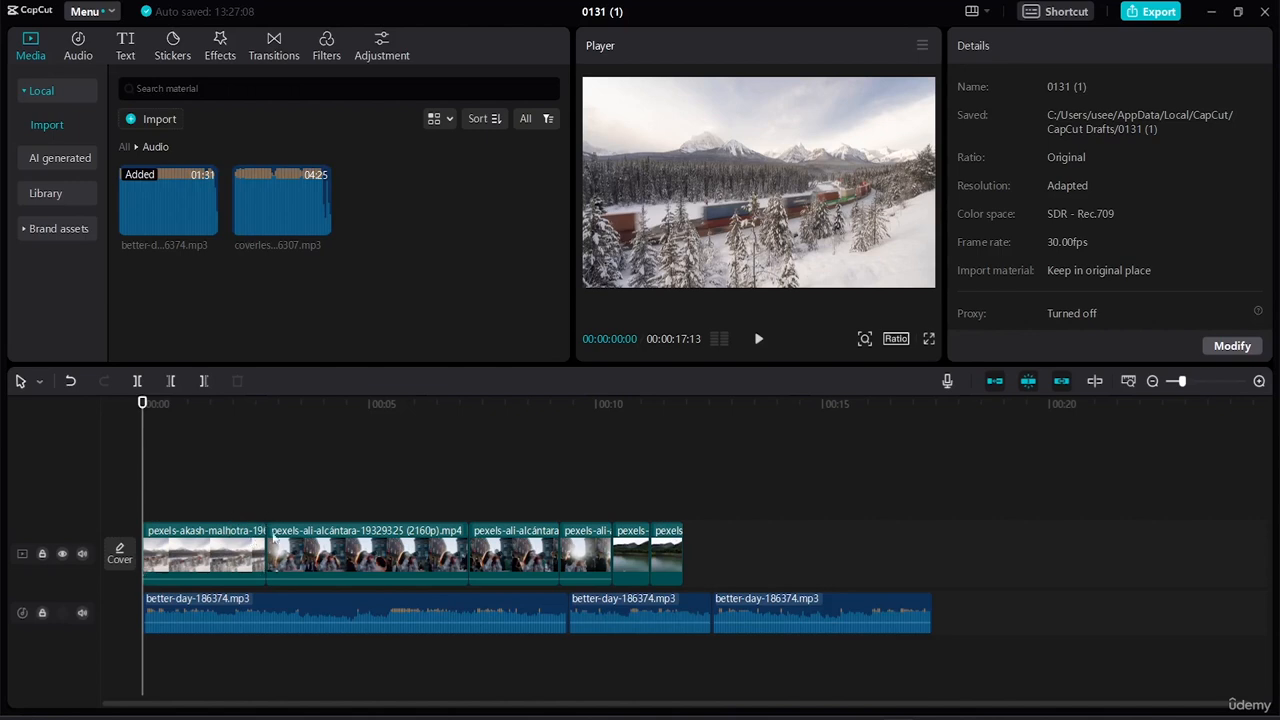
# - Undo the trims to the snowy landscape and lake clips, and play the sequence from the beginning
pyautogui.hotkey('ctrl', 'z')
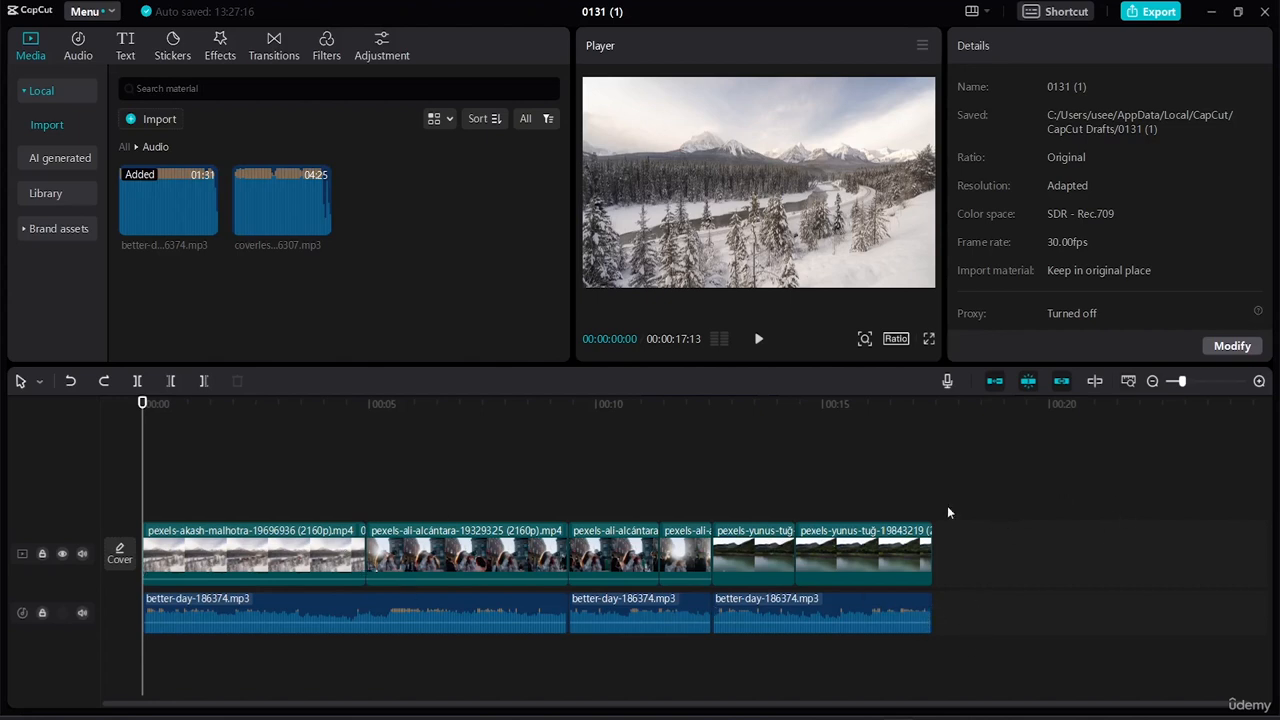
pyautogui.click(757, 341)
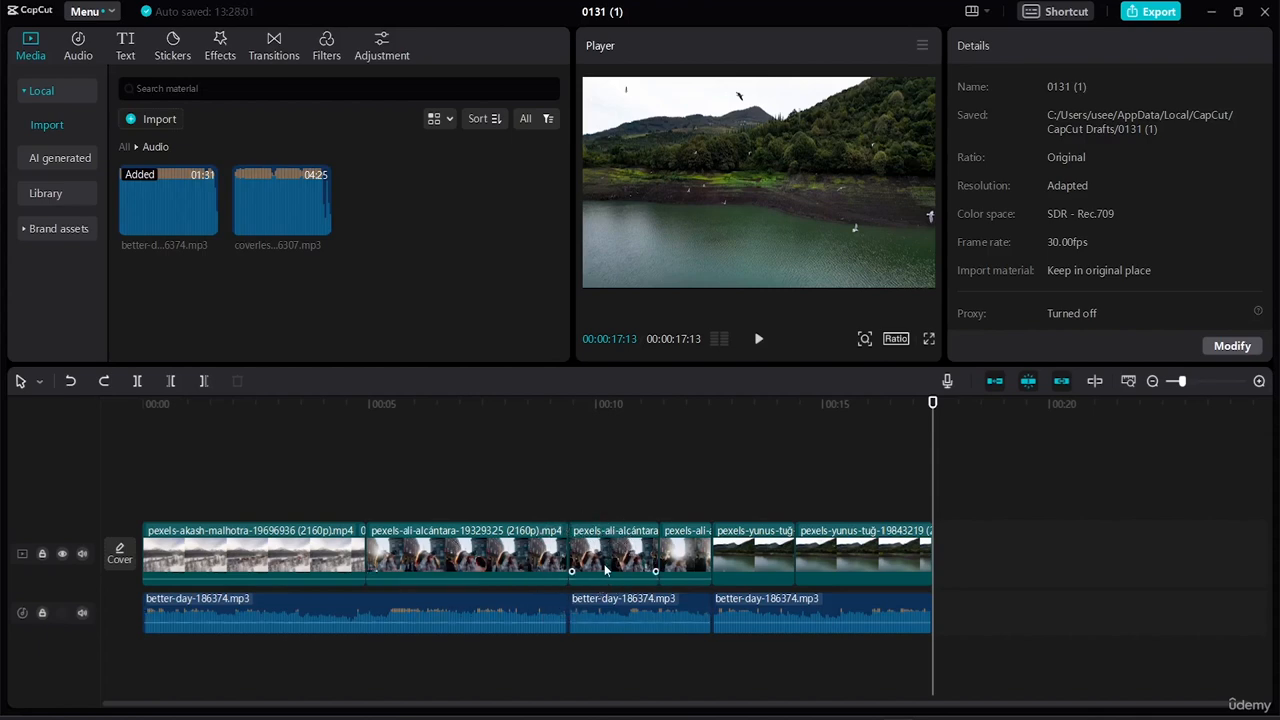
# - Try to extend the start of the last lake clip over the preceding lake clip, and deselect it
pyautogui.click(862, 556)
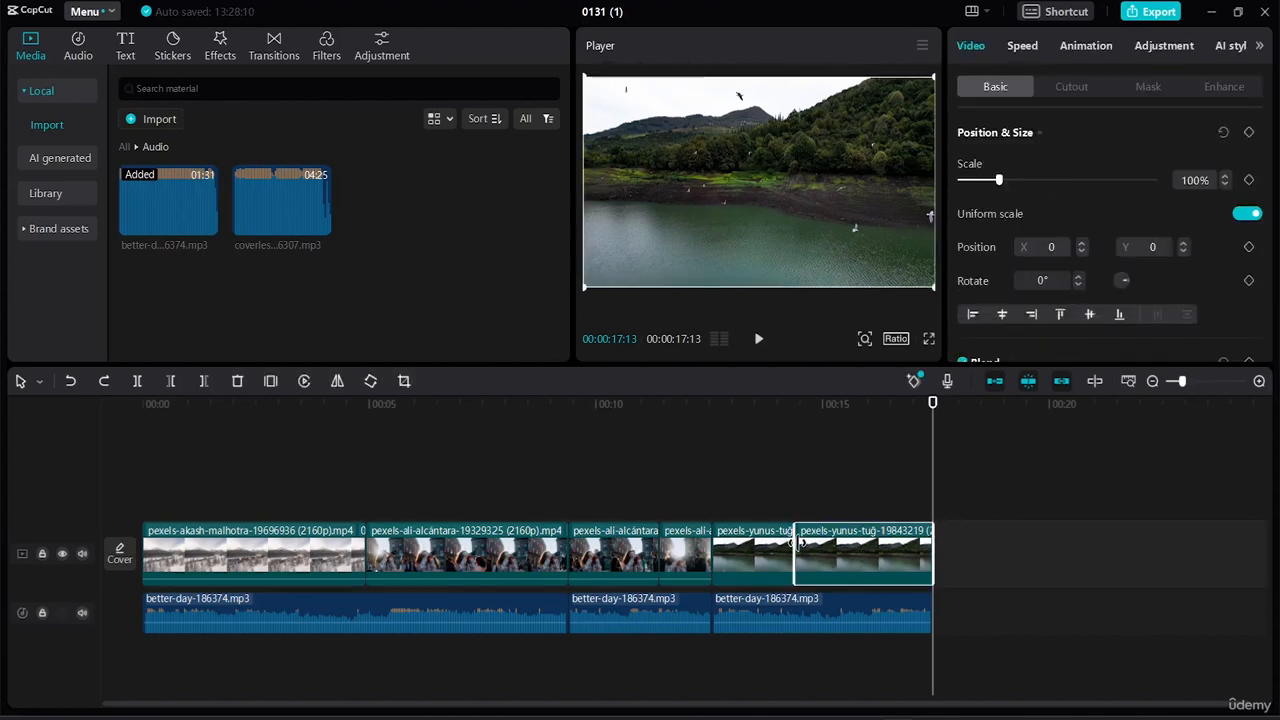
pyautogui.moveTo(796, 545)
pyautogui.mouseDown()
pyautogui.moveTo(517, 494)
pyautogui.moveTo(672, 548)
pyautogui.moveTo(808, 567)
pyautogui.moveTo(789, 558)
pyautogui.mouseUp()
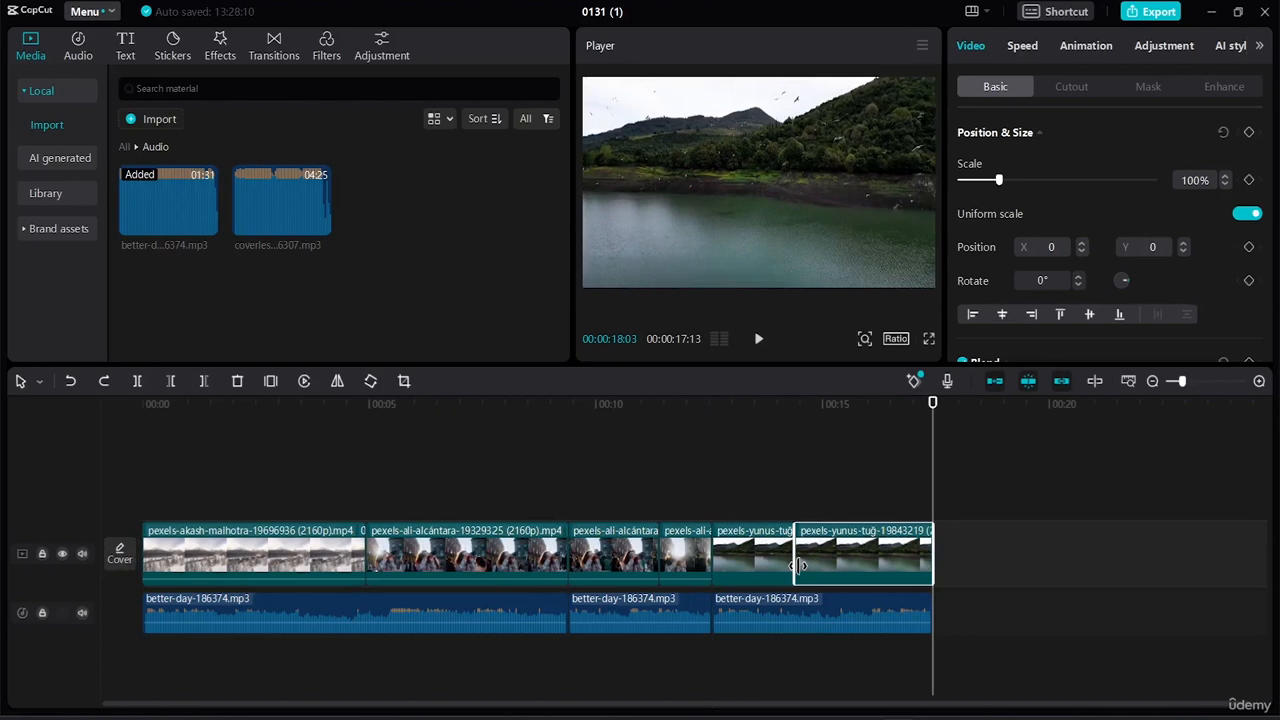
pyautogui.click(1012, 538)
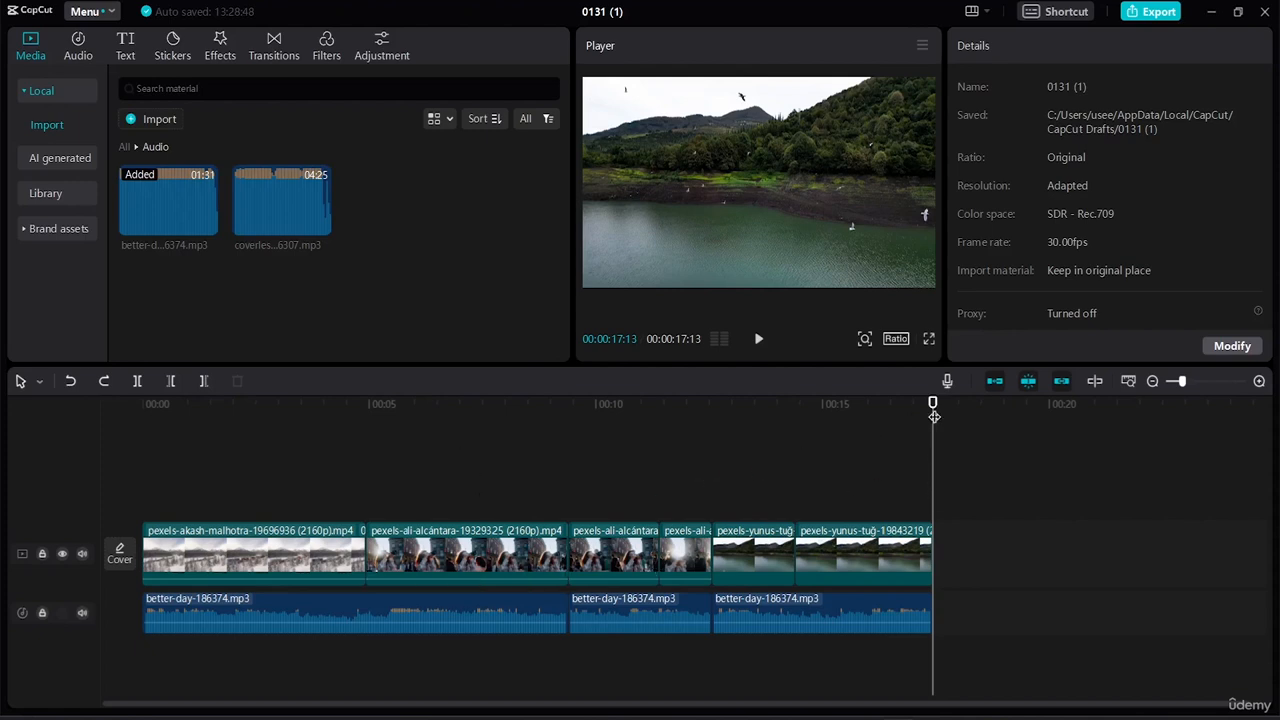
# - Open the keyboard shortcut settings and try to reassign Select mode to S, declining to override the Preview axis switch shortcut
pyautogui.click(1048, 16)
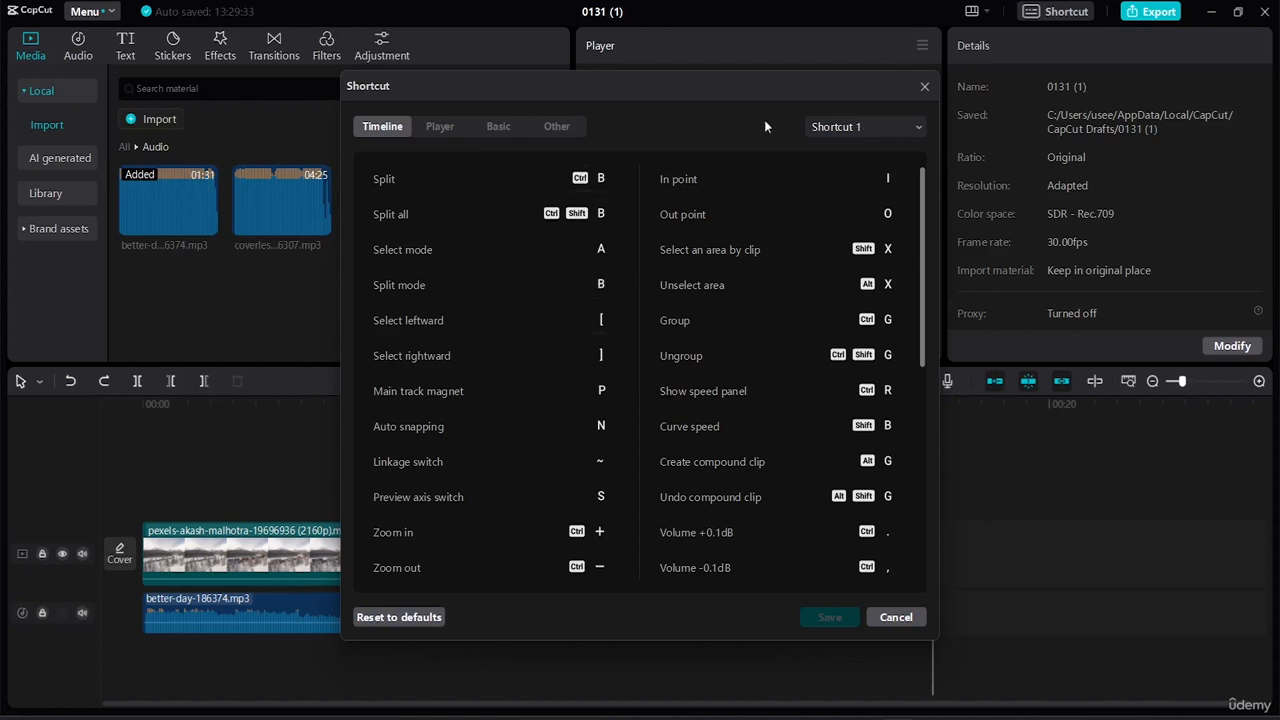
pyautogui.click(596, 249)
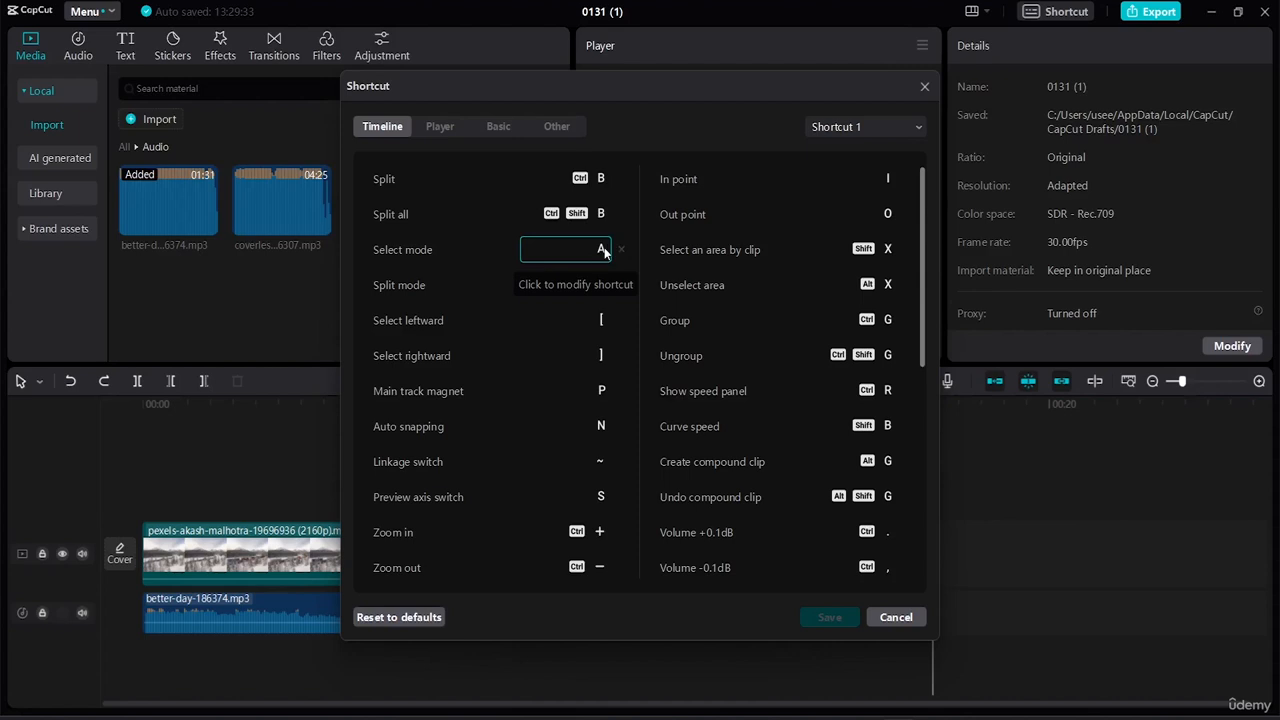
pyautogui.press('s')
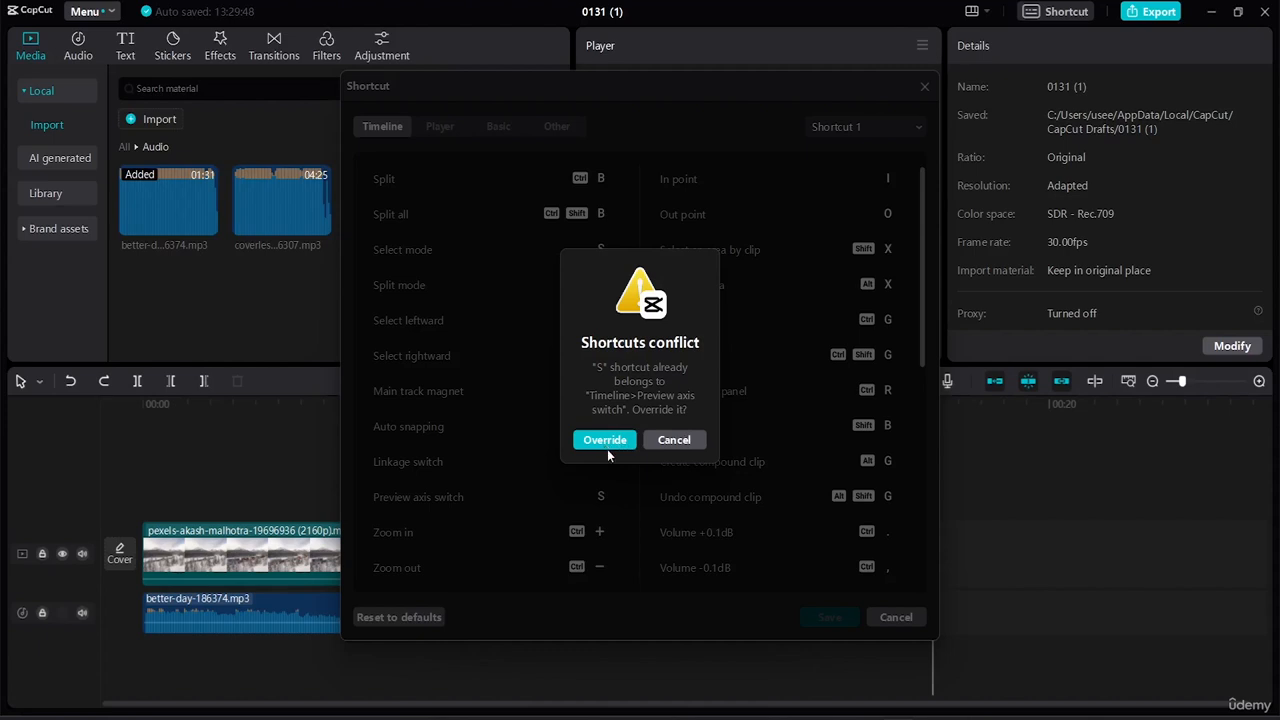
pyautogui.click(692, 445)
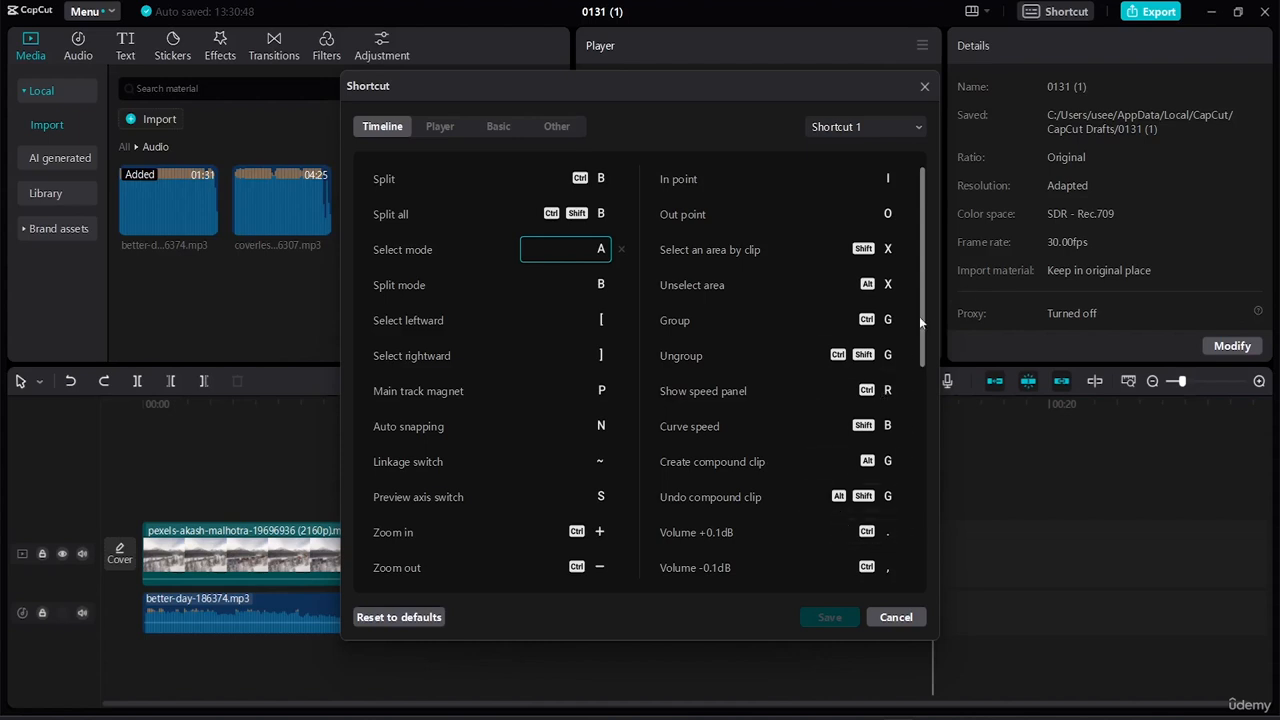
# - Review the rest of the Timeline shortcuts, followed by the Player and Basic shortcut lists
pyautogui.moveTo(919, 316); pyautogui.dragTo(914, 488)
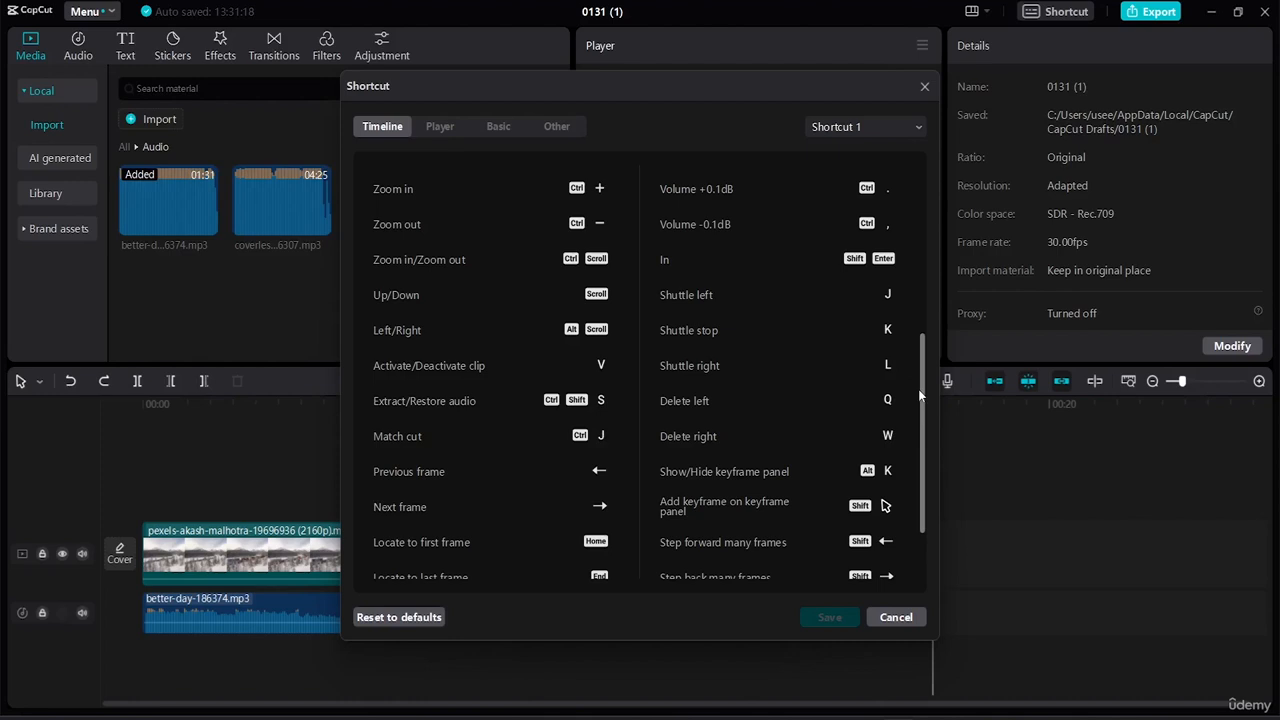
pyautogui.scroll(-2, 918, 389)
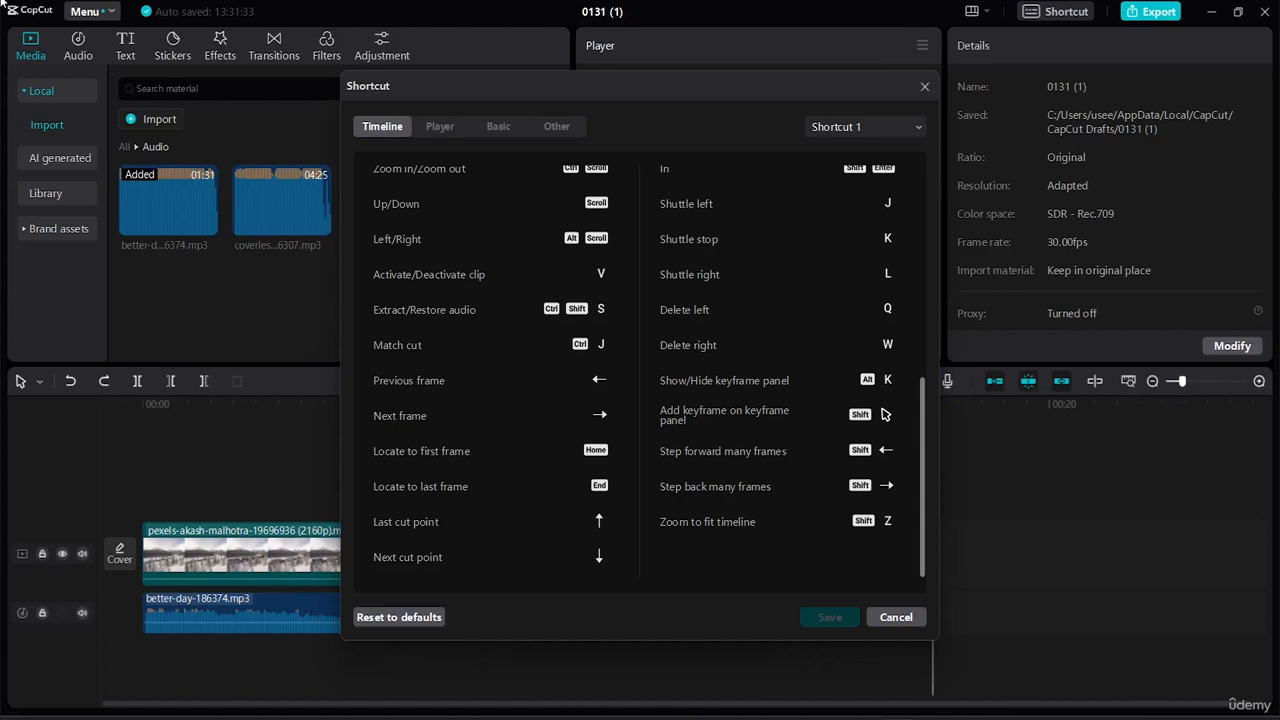
pyautogui.click(437, 126)
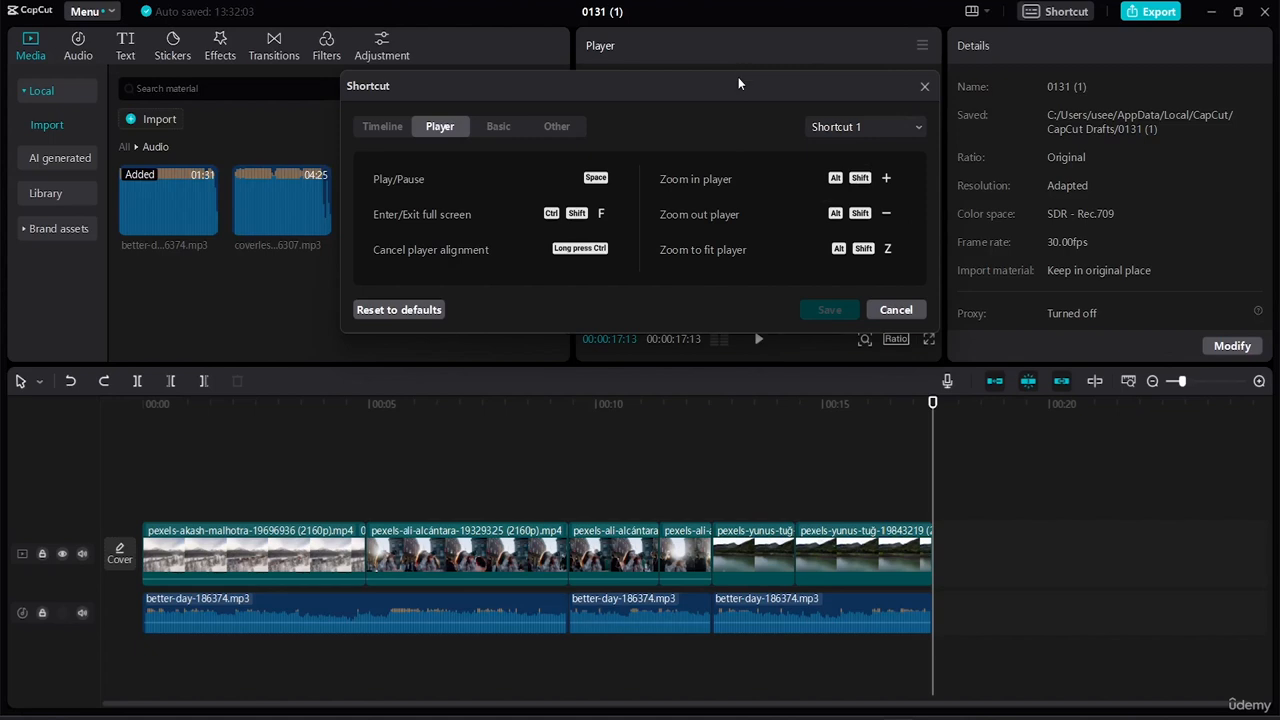
pyautogui.moveTo(738, 77); pyautogui.dragTo(773, 300)
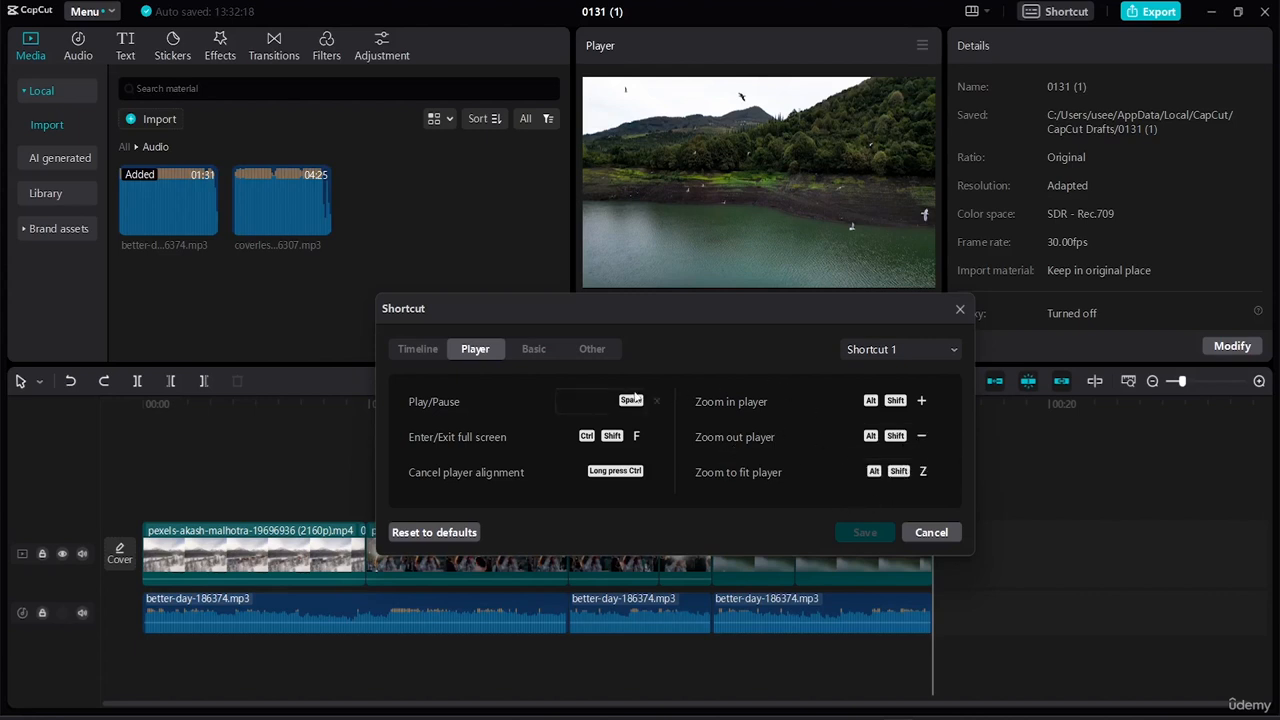
pyautogui.click(546, 350)
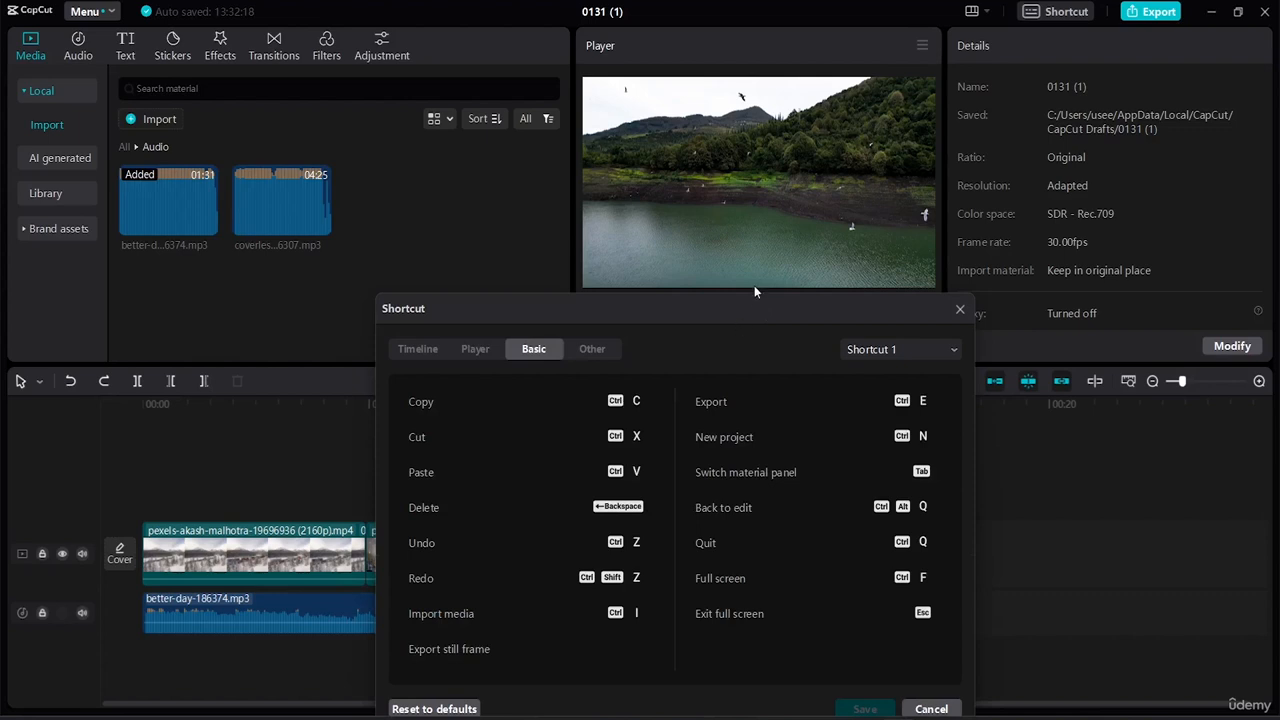
pyautogui.moveTo(748, 303); pyautogui.dragTo(740, 125)
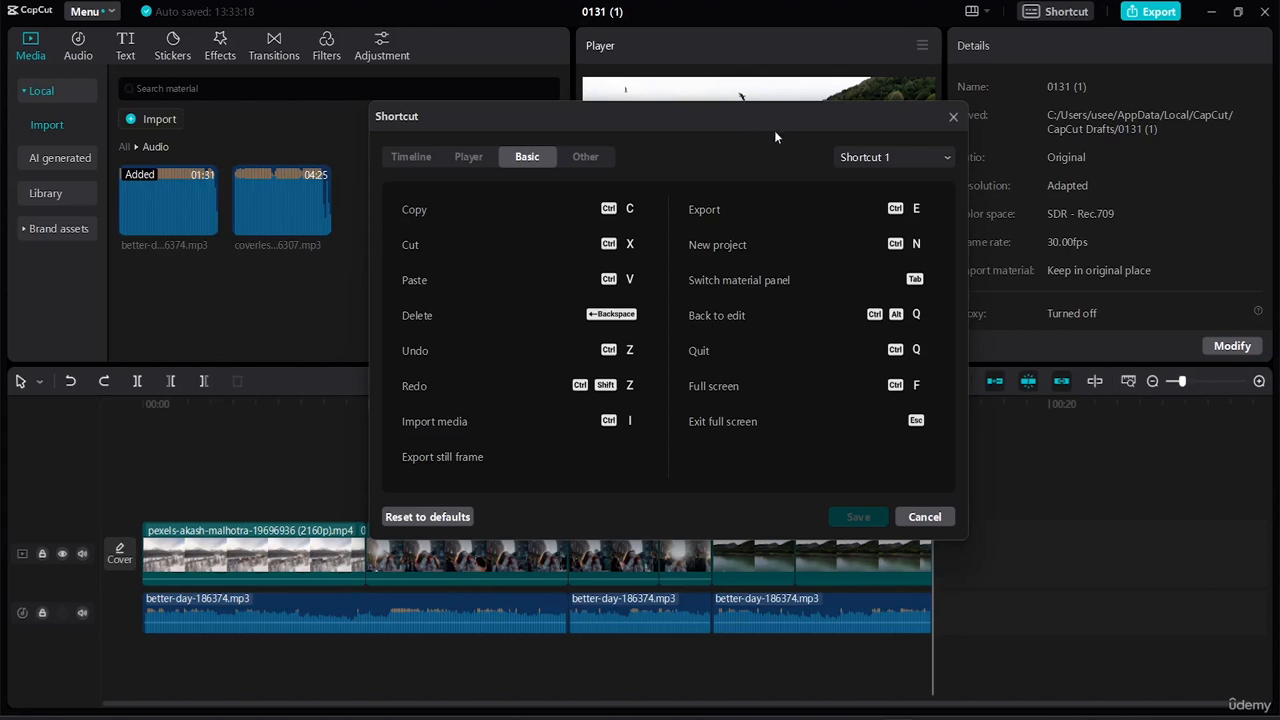
# - Check the available shortcut presets and the Other shortcuts, and close the shortcut settings without saving
pyautogui.click(932, 160)
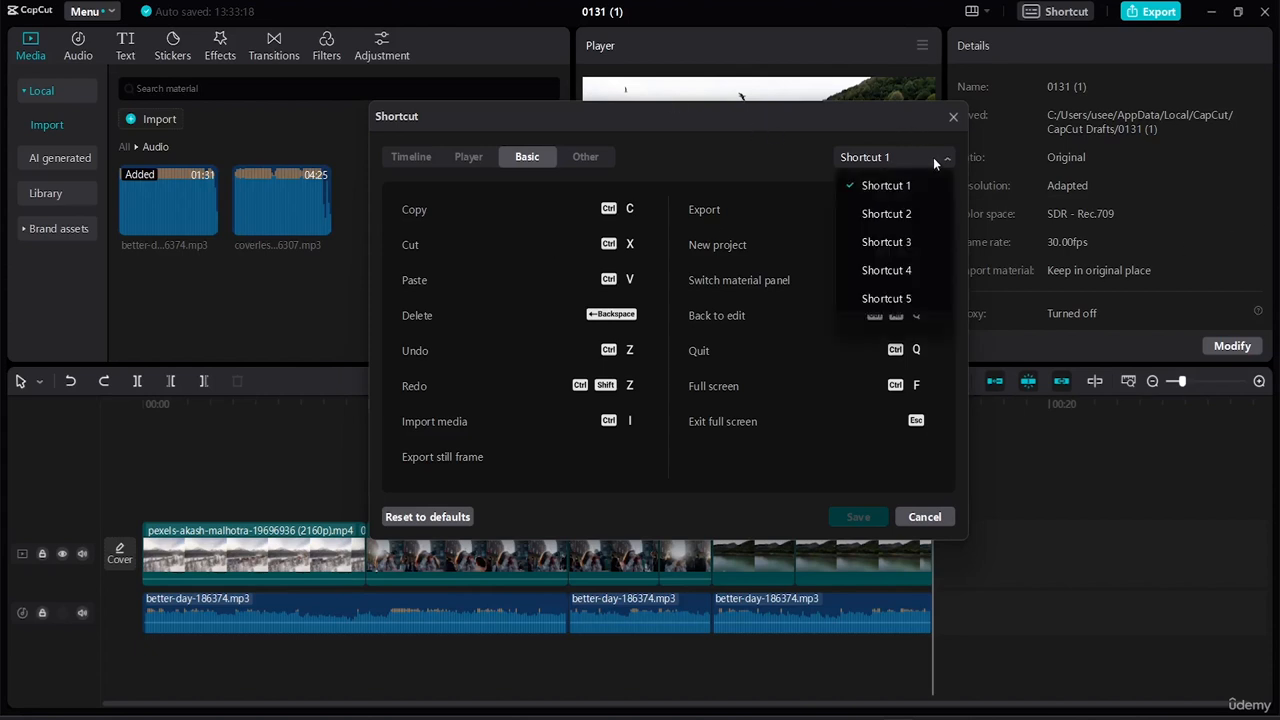
pyautogui.click(933, 157)
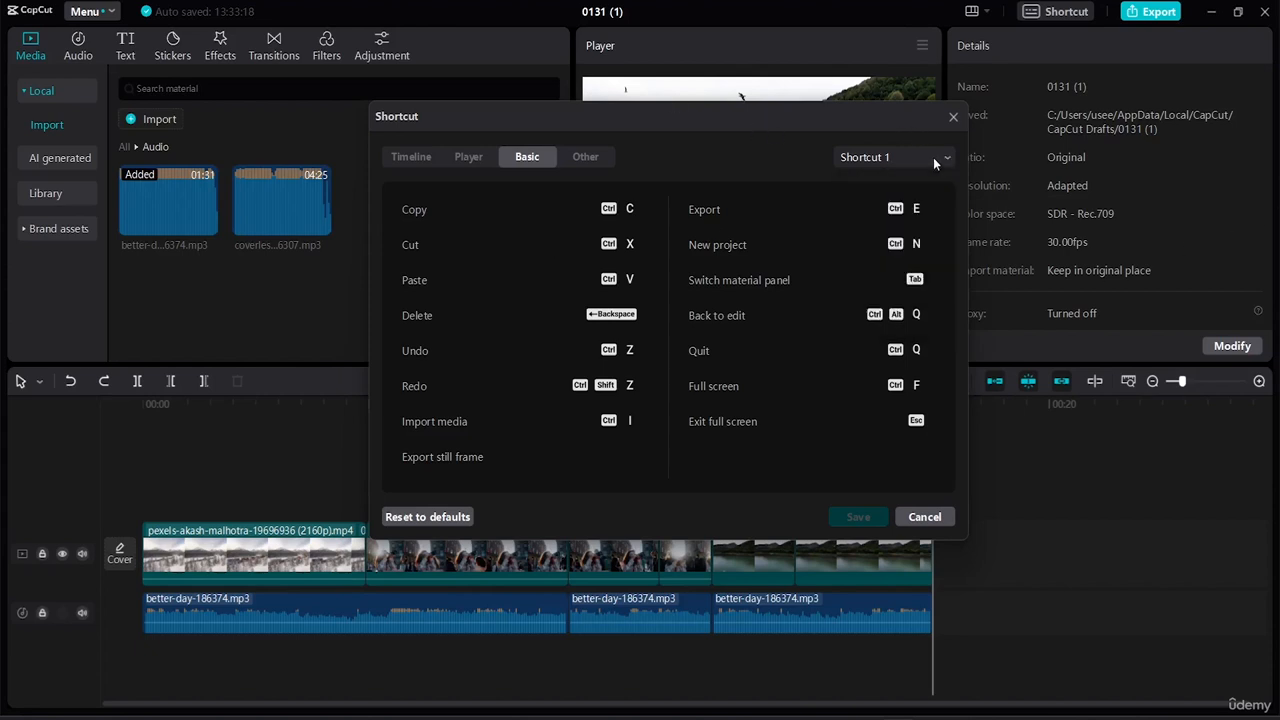
pyautogui.click(933, 157)
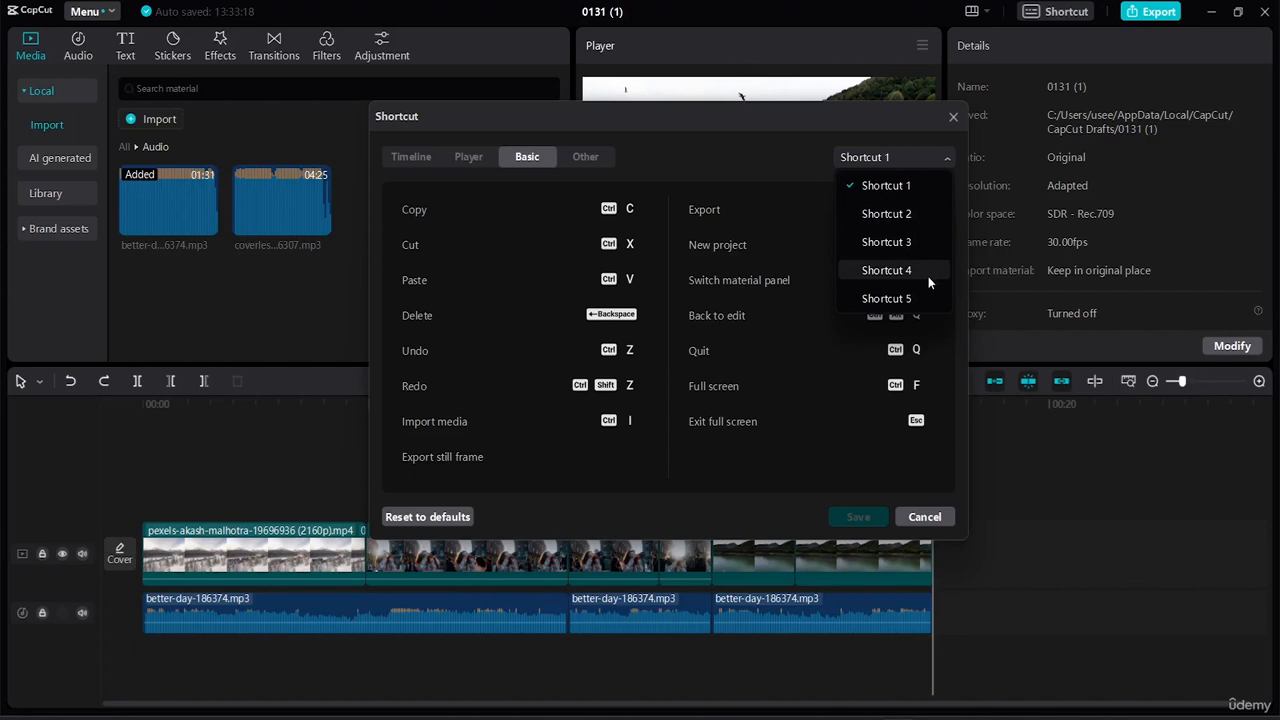
pyautogui.click(940, 155)
pyautogui.click(596, 160)
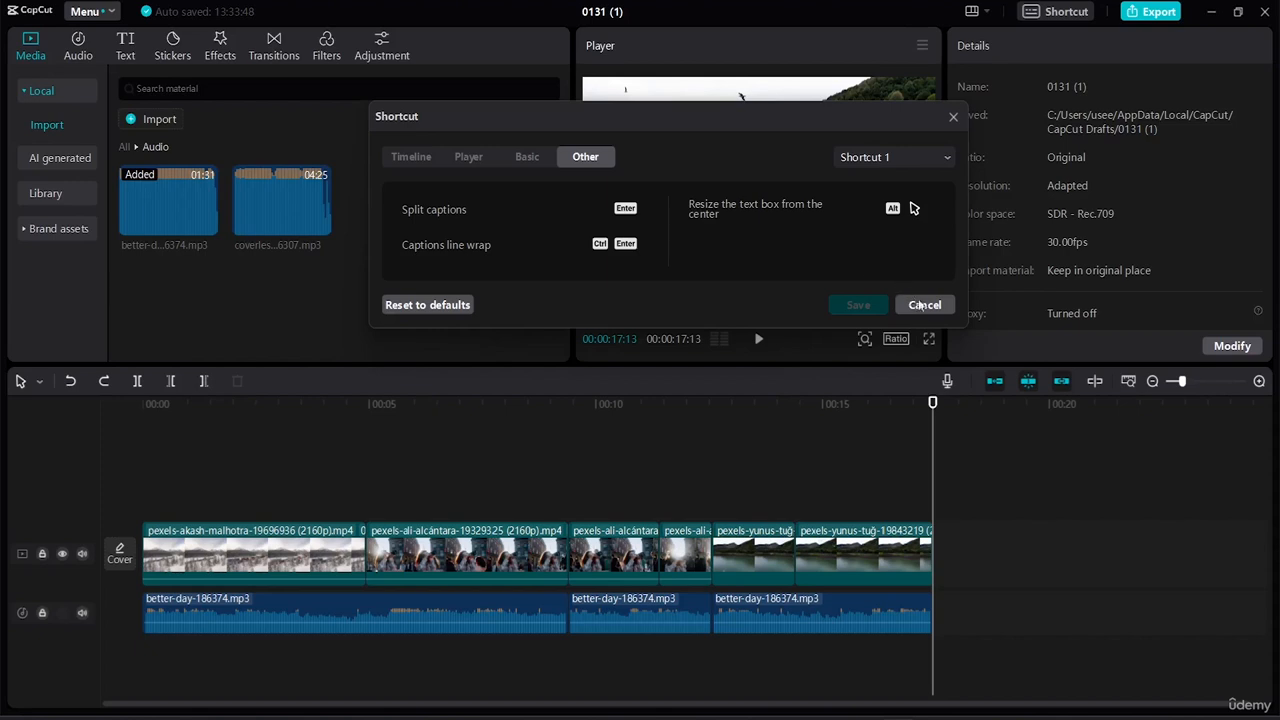
pyautogui.click(925, 305)
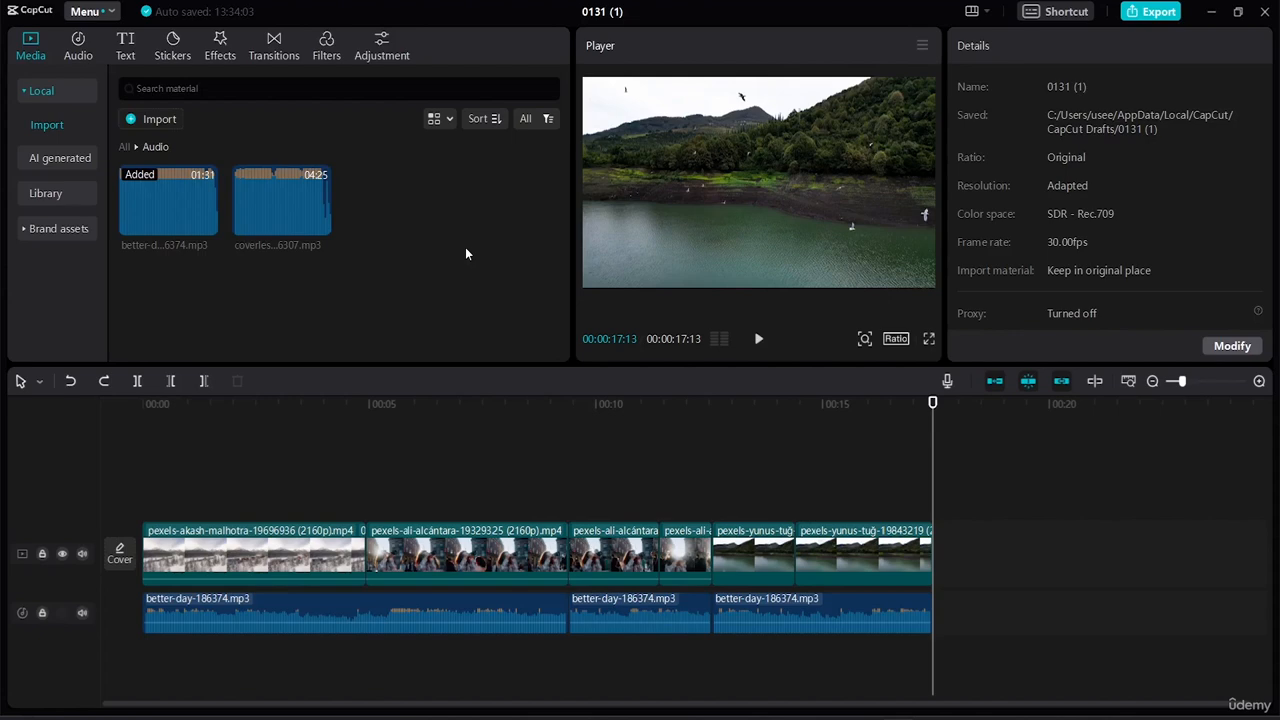
# - Open the export settings for the project and set the title to "Split and Trim"
pyautogui.hotkey('ctrl', 'e')
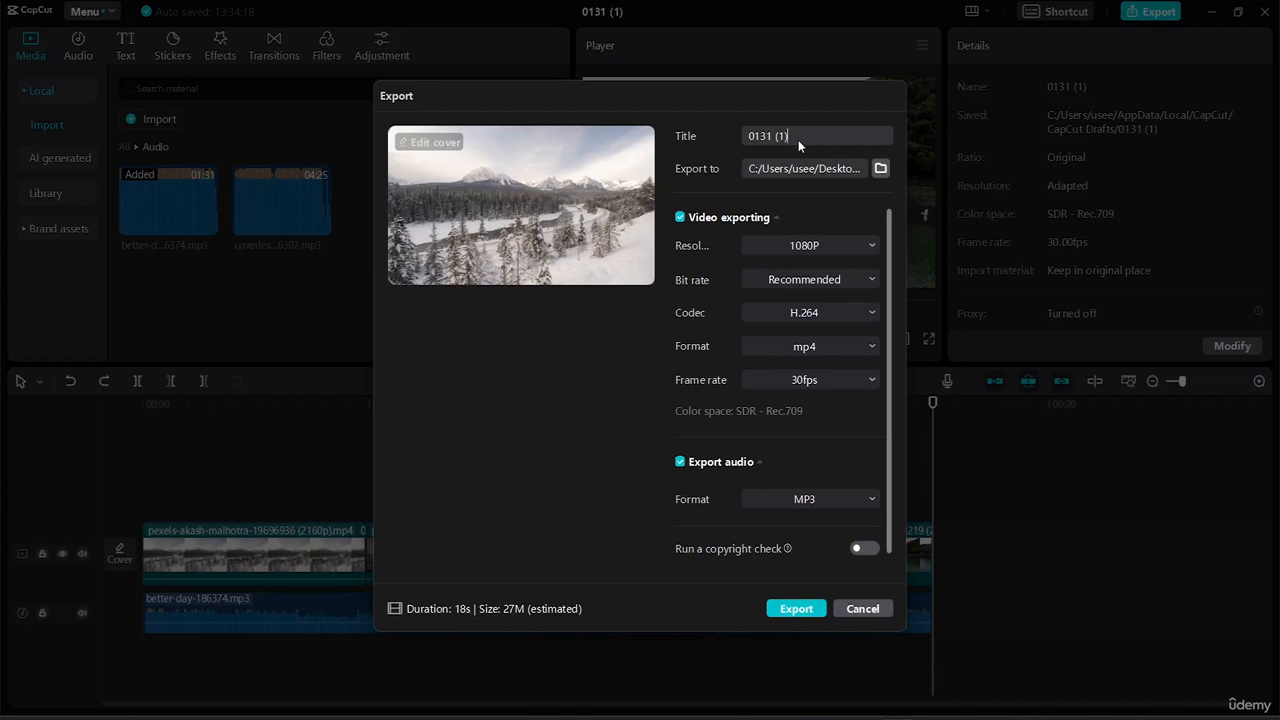
pyautogui.press('BackSpace')
pyautogui.press('BackSpace')
pyautogui.press('BackSpace')
pyautogui.press('BackSpace')
pyautogui.press('BackSpace')
pyautogui.press('BackSpace')
pyautogui.press('BackSpace')
pyautogui.press('BackSpace')
pyautogui.write('S')
# - Set the export location to the Desktop folder "Capcut Semi-Advanced Tutorial Resource File - (4 Hrs)" and export the video with its audio
pyautogui.click(880, 168)
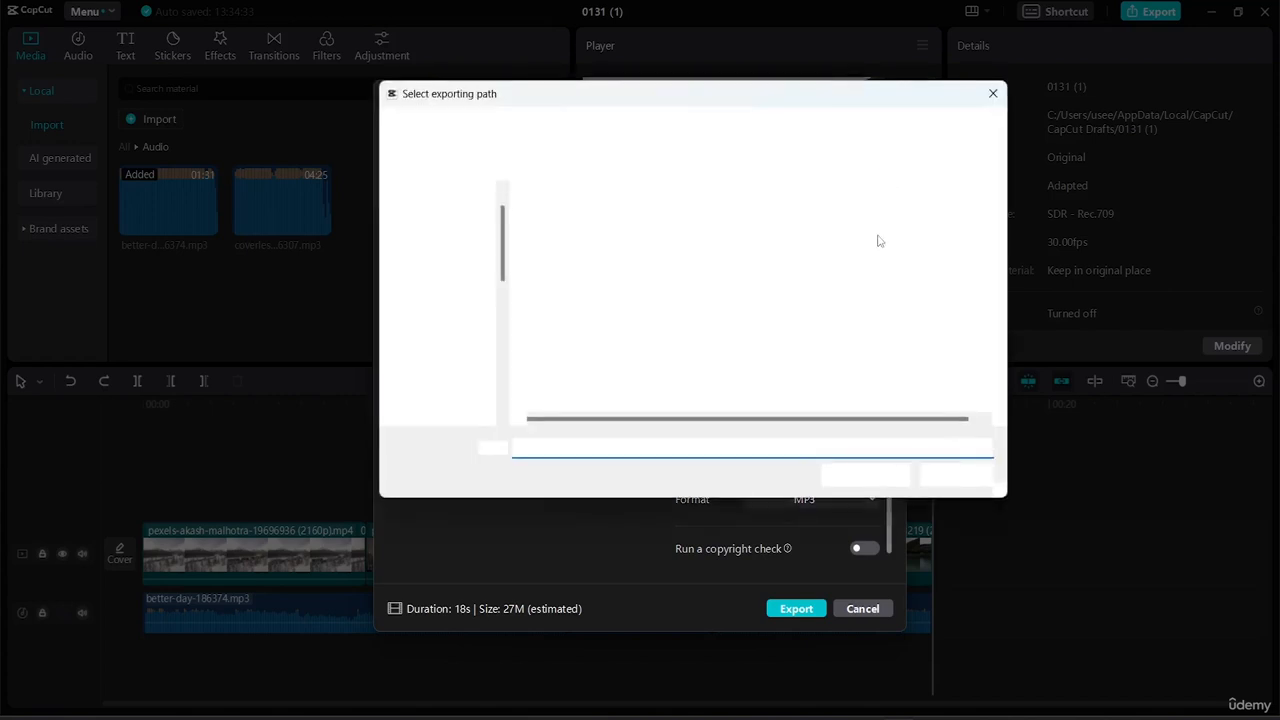
pyautogui.click(455, 257)
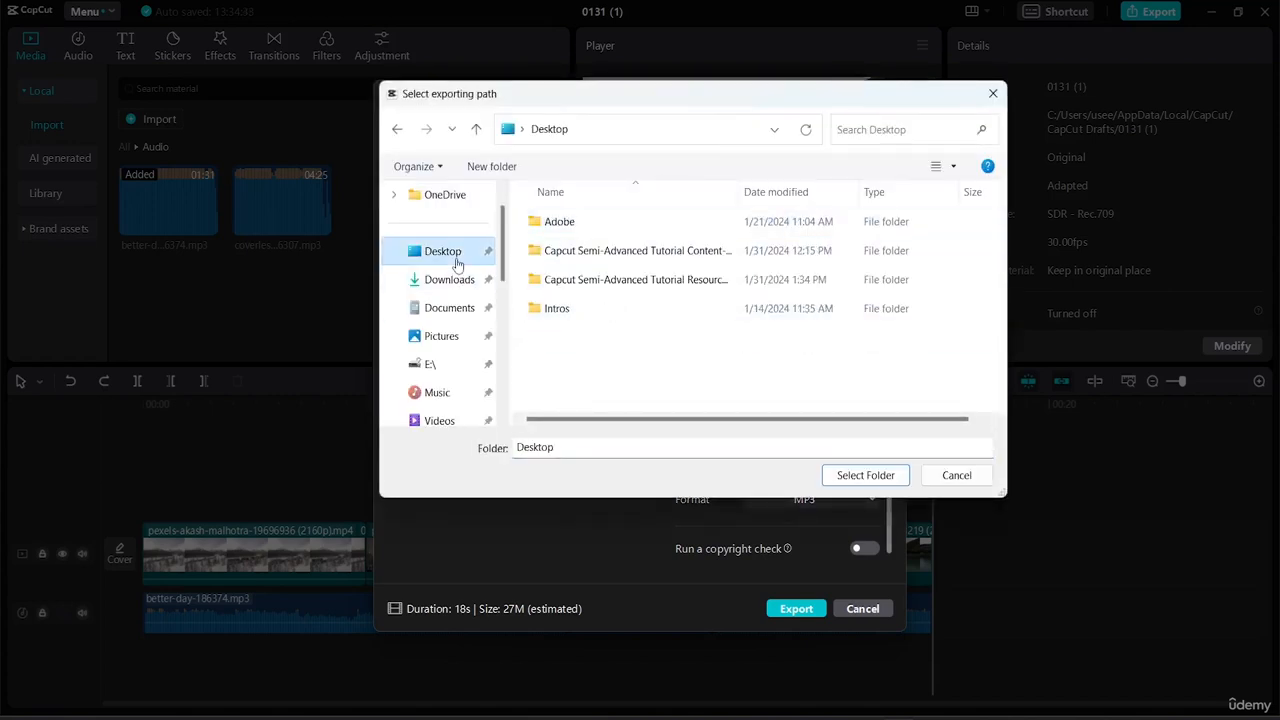
pyautogui.doubleClick(620, 280)
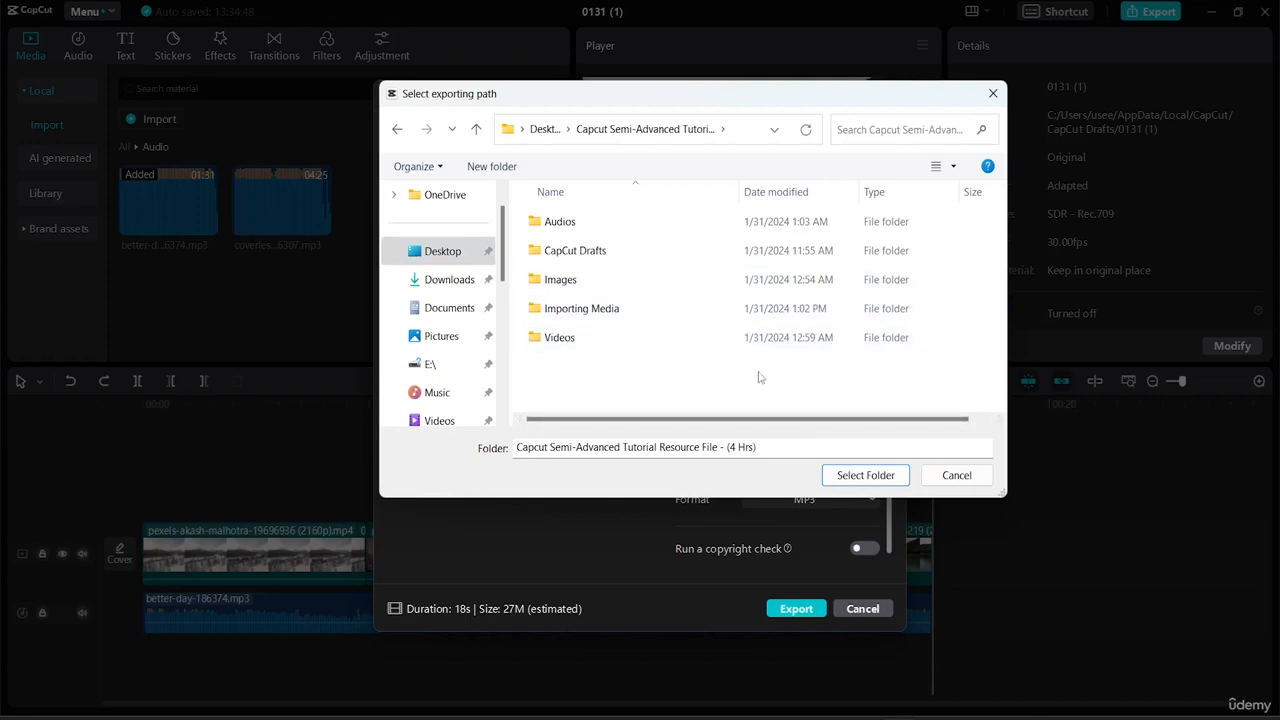
pyautogui.click(866, 475)
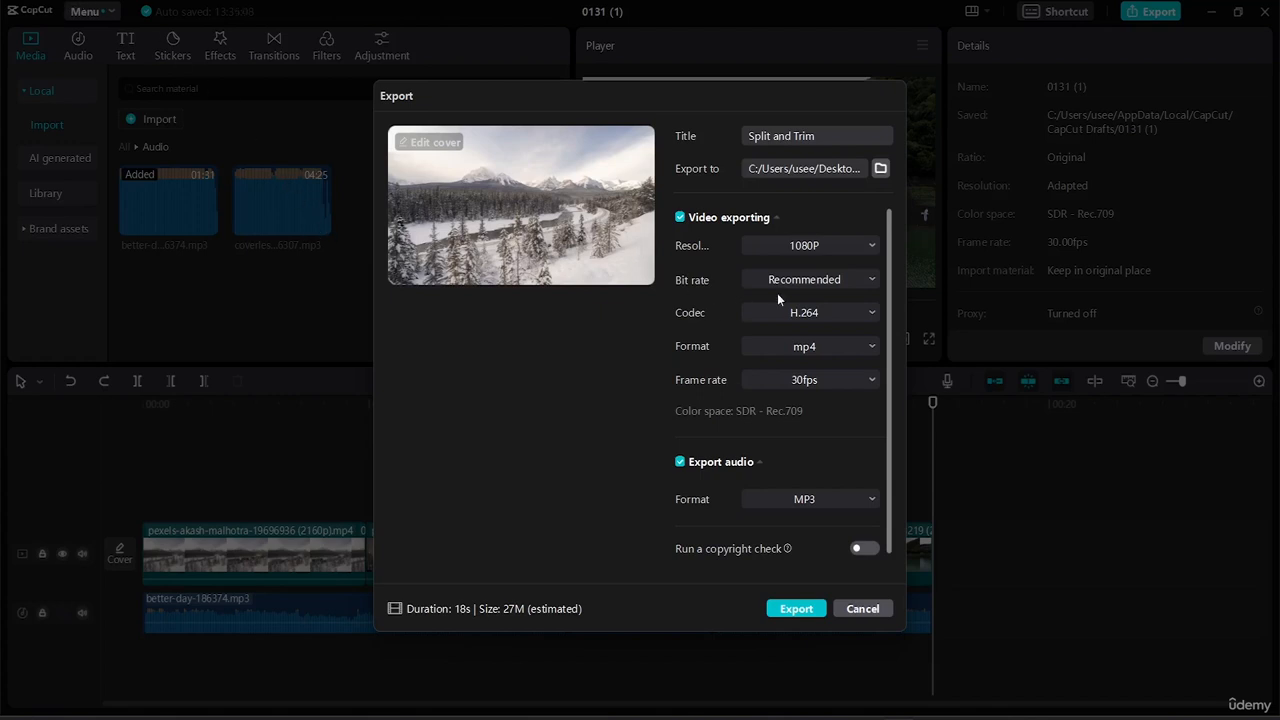
pyautogui.click(796, 609)
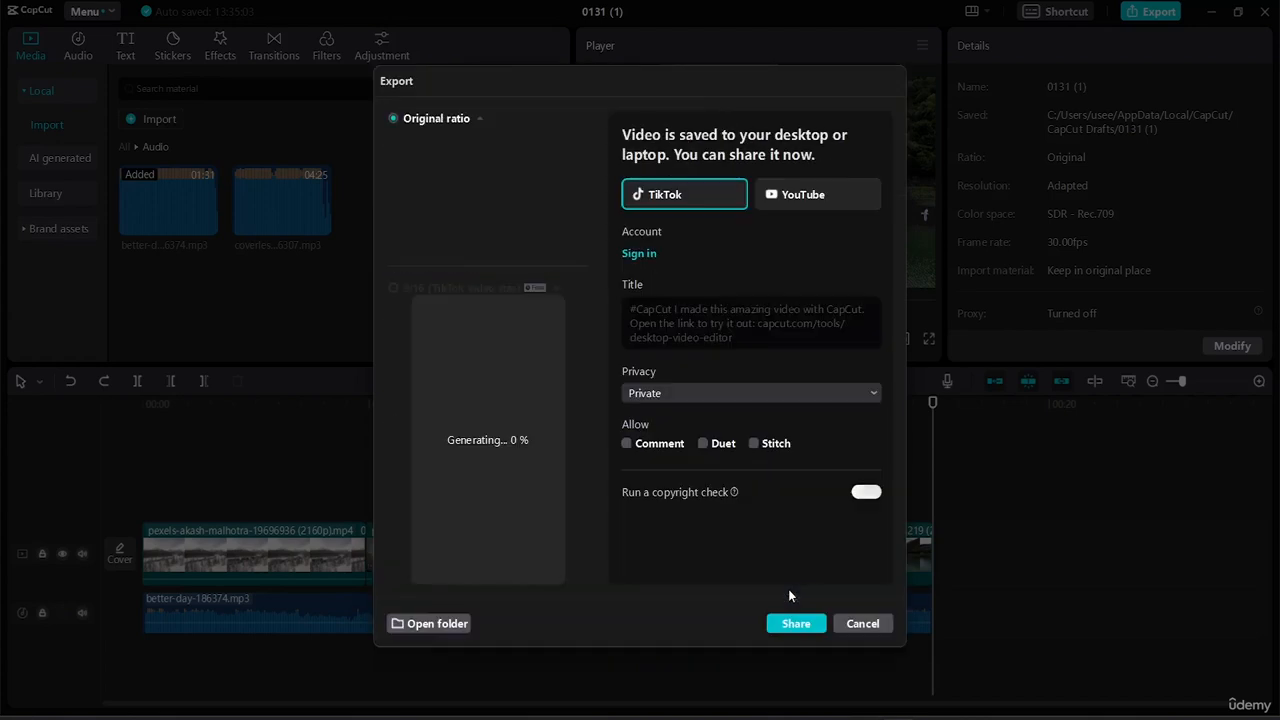